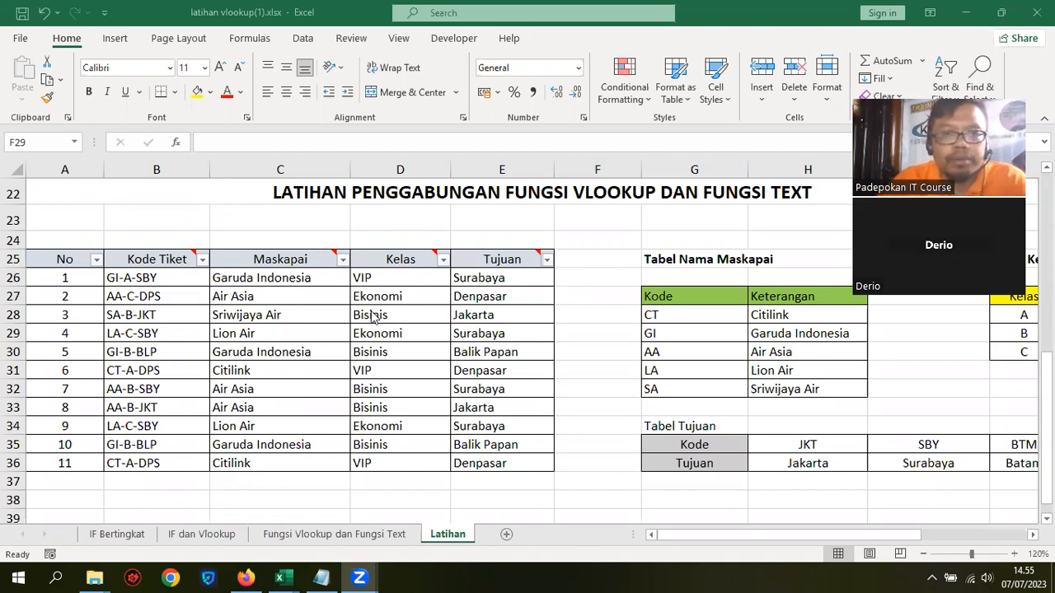
# - Examine the lookup formulas in C26, D26 and E26 of the ticket table against their reference tables
pyautogui.click(259, 282)
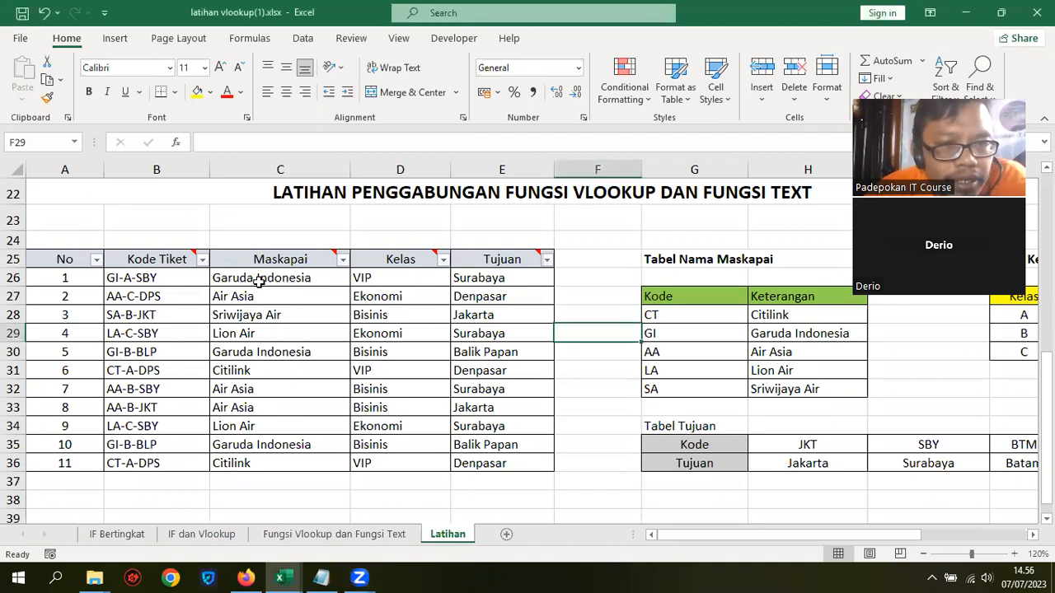
pyautogui.click(259, 281)
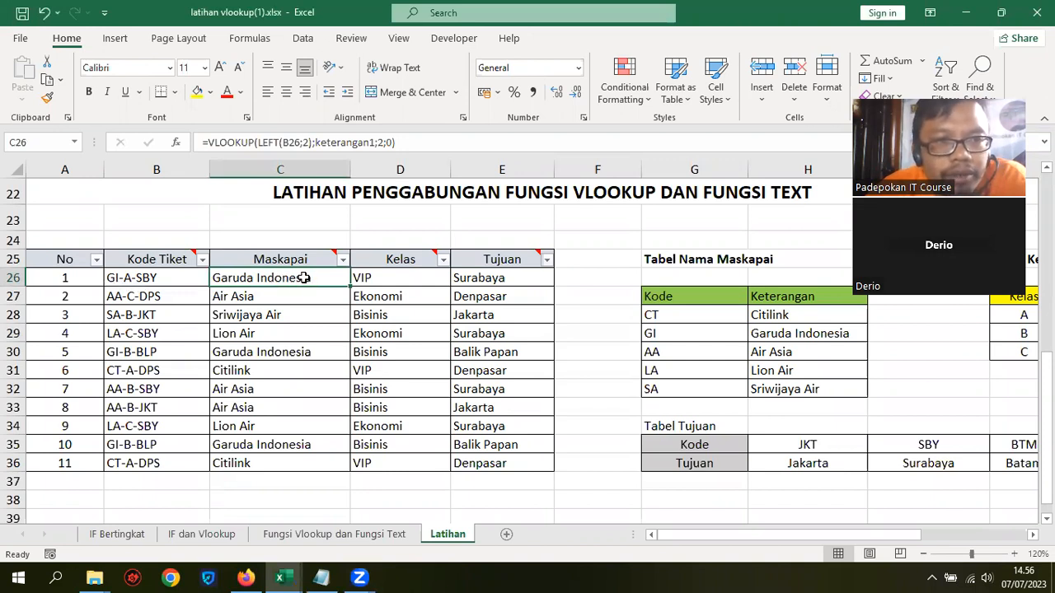
pyautogui.click(386, 278)
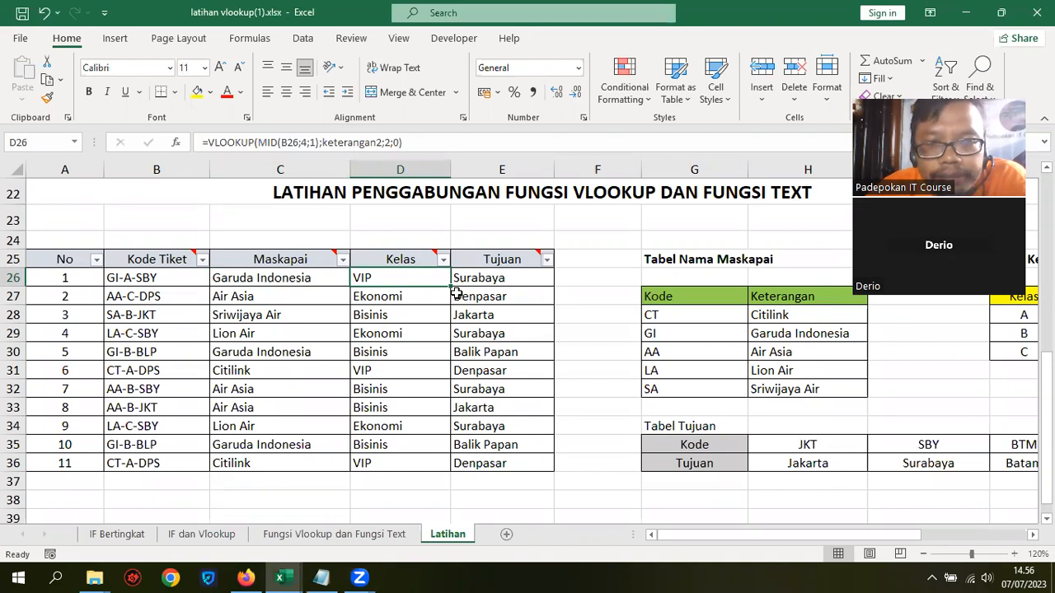
pyautogui.moveTo(740, 539); pyautogui.dragTo(521, 552)
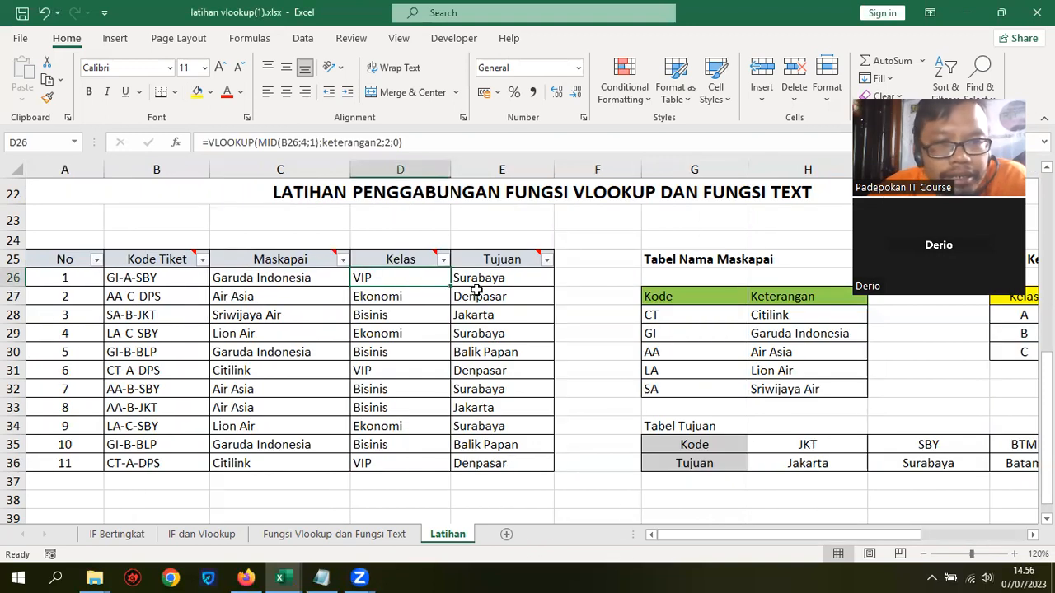
pyautogui.click(517, 276)
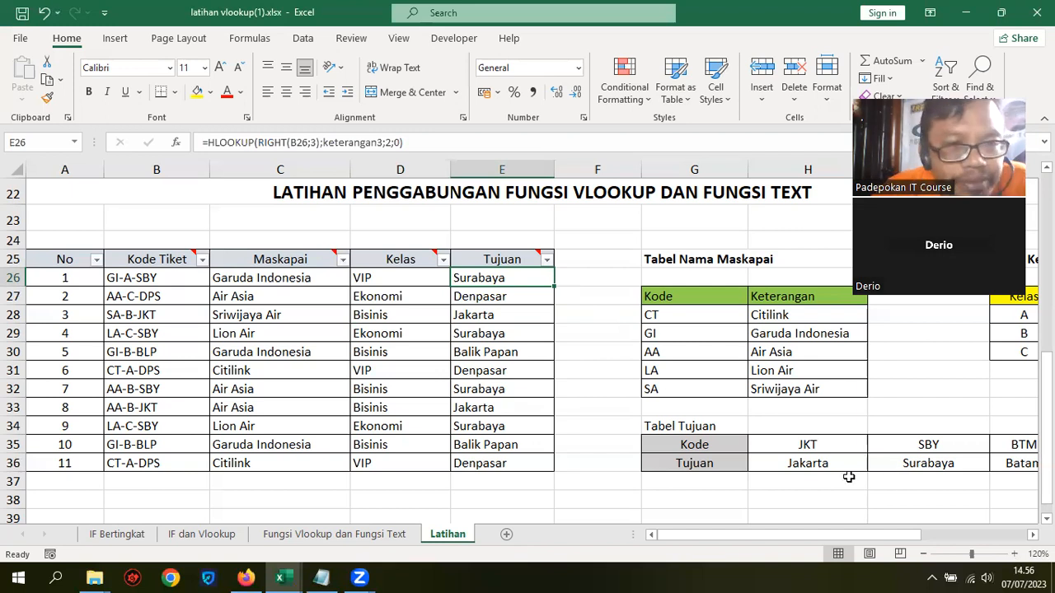
pyautogui.click(589, 259)
pyautogui.scroll(-1, 600, 285)
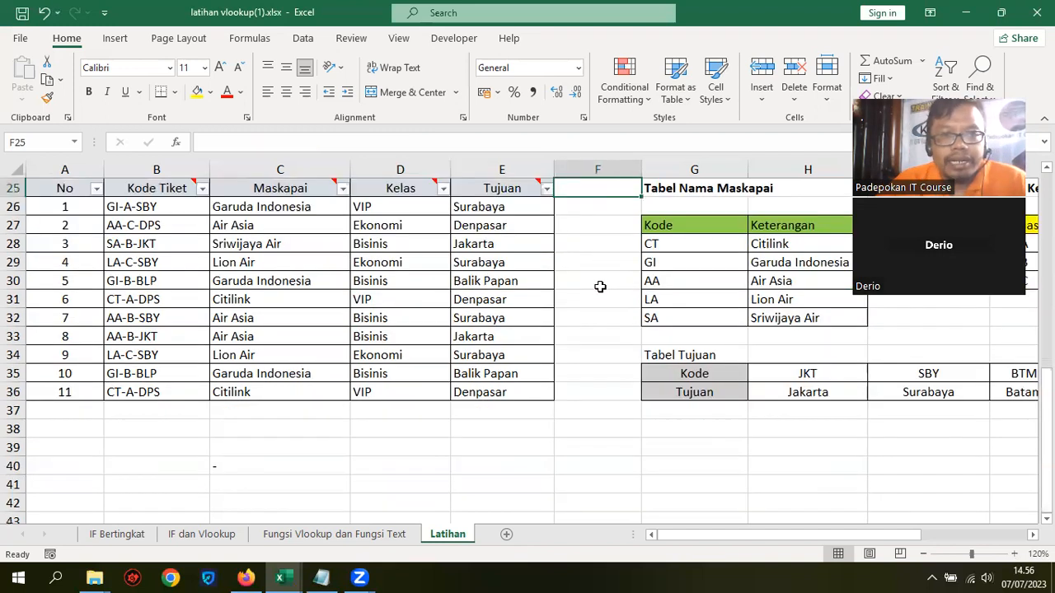
pyautogui.scroll(2, 591, 321)
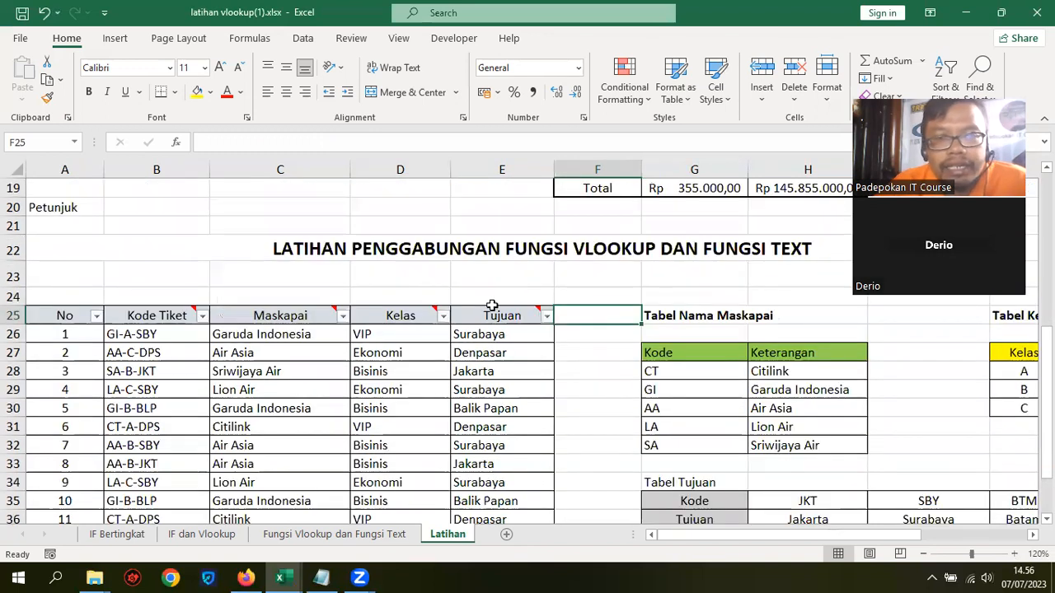
pyautogui.scroll(-1, 492, 305)
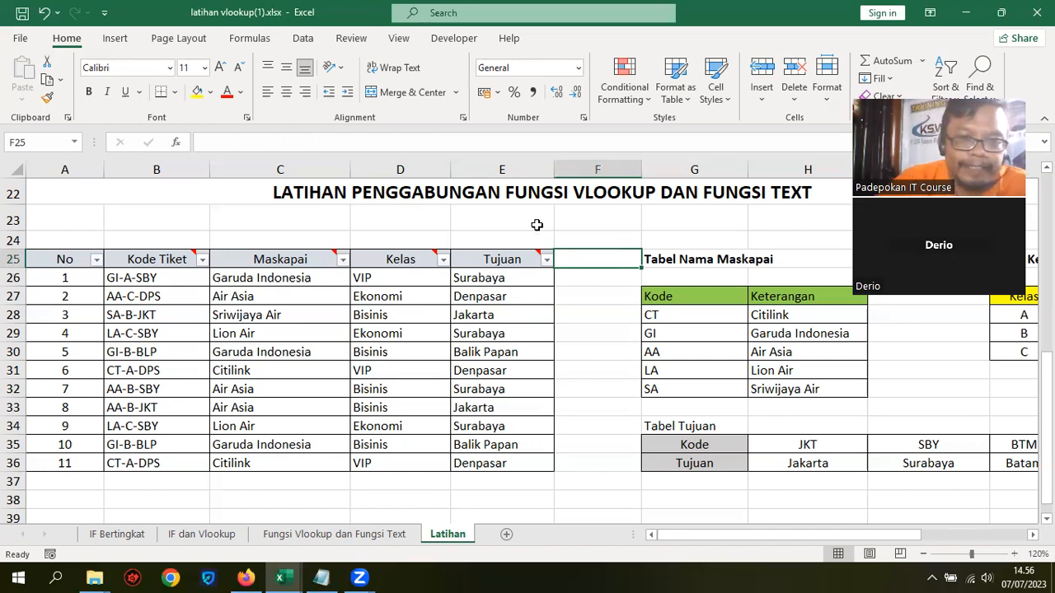
# - Switch to the Pertemuan 9 notes in Notepad and review item 1 on VLOOKUP, text functions and formula error handling
pyautogui.click(321, 577)
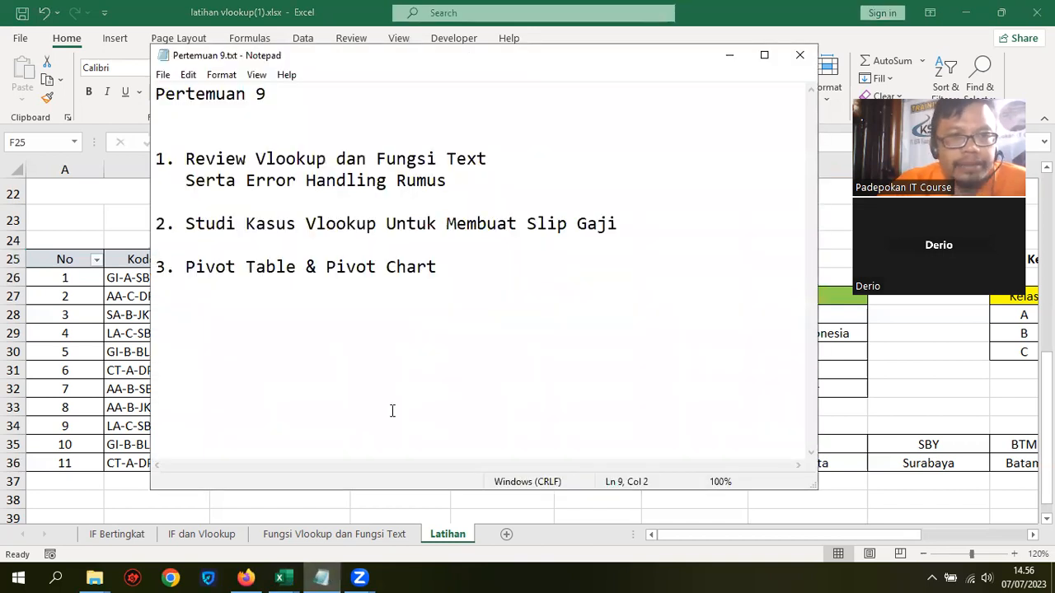
pyautogui.moveTo(485, 180); pyautogui.dragTo(135, 143)
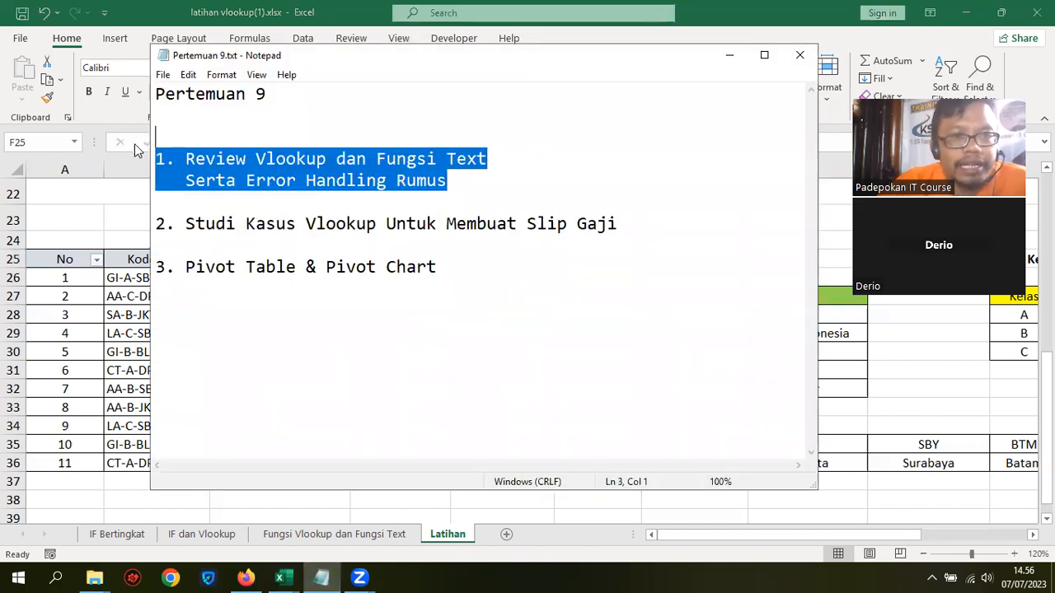
pyautogui.click(260, 200)
pyautogui.moveTo(186, 180); pyautogui.dragTo(328, 185)
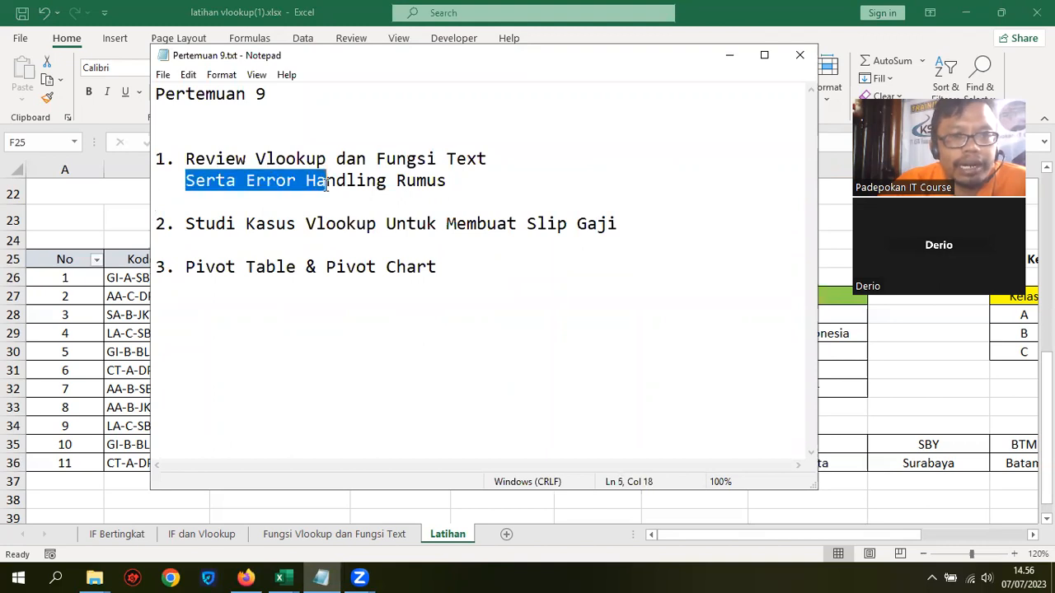
pyautogui.moveTo(423, 186); pyautogui.dragTo(480, 184)
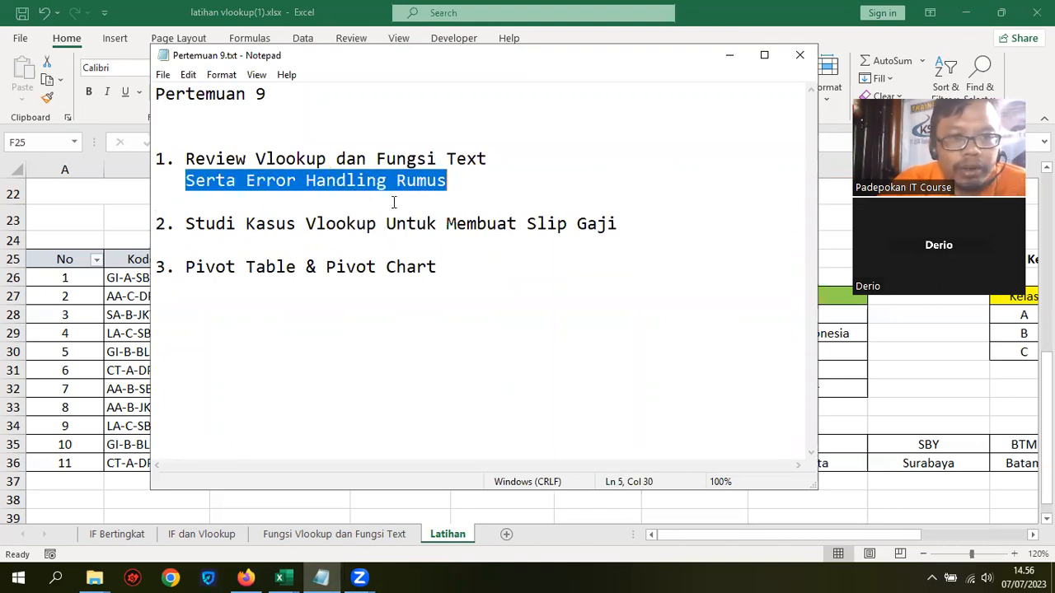
pyautogui.click(729, 56)
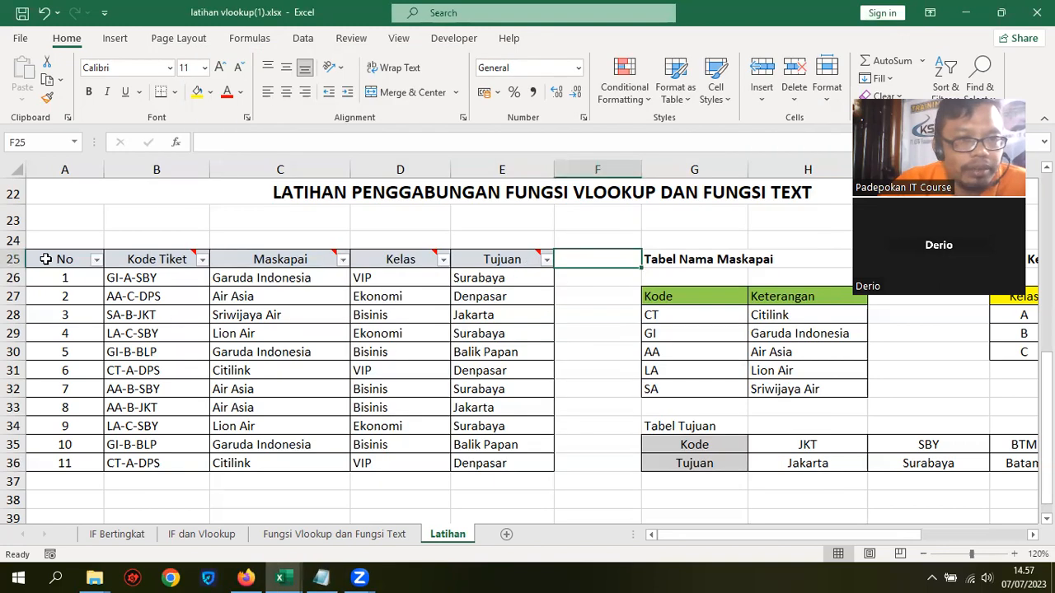
# - Copy the full ticket table A25:E36 and paste it at A39 with its formulas and formatting
pyautogui.click(46, 259)
pyautogui.hotkey('ctrl', 'a')
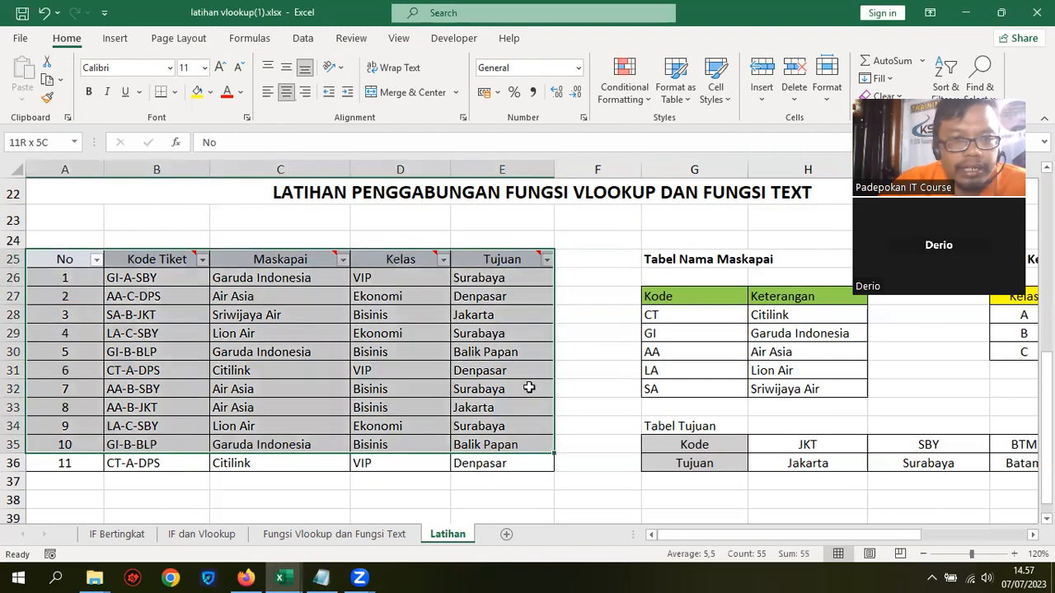
pyautogui.scroll(-1, 543, 392)
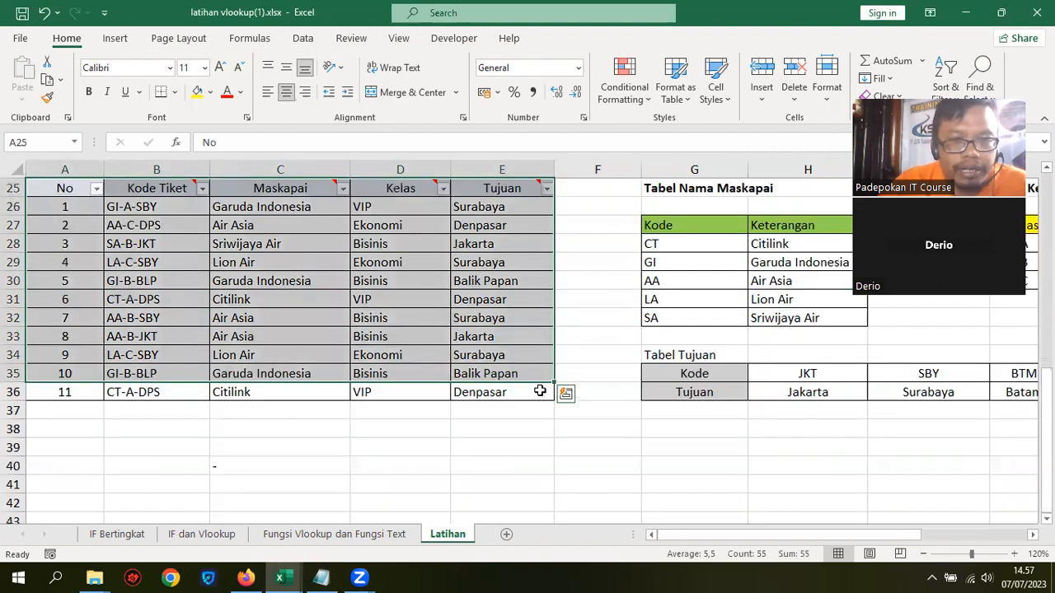
pyautogui.hotkey('shift', 'Down')
pyautogui.hotkey('ctrl', 'c')
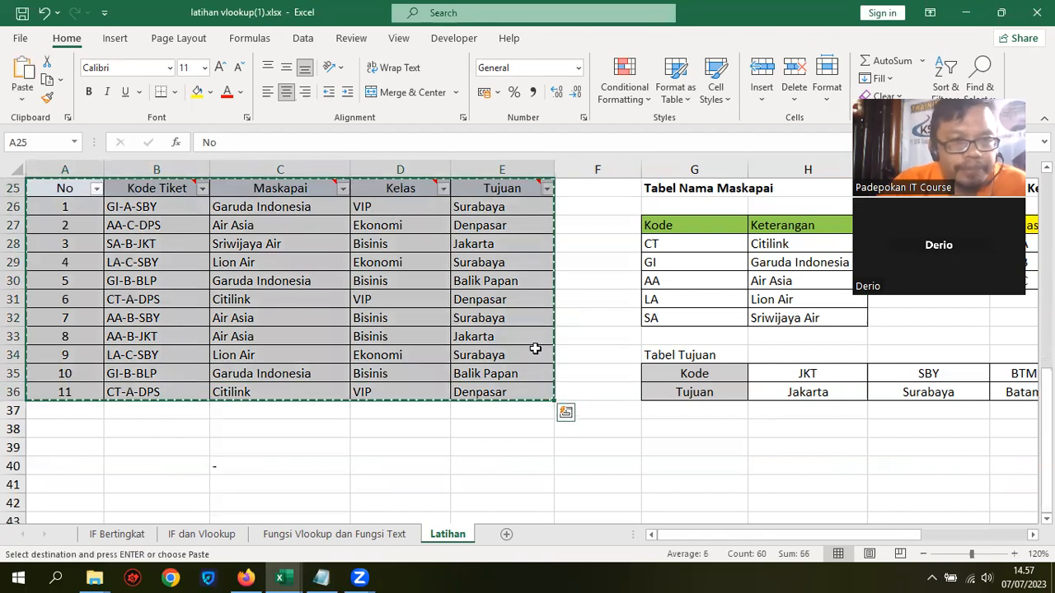
pyautogui.scroll(-3, 391, 416)
pyautogui.click(60, 278)
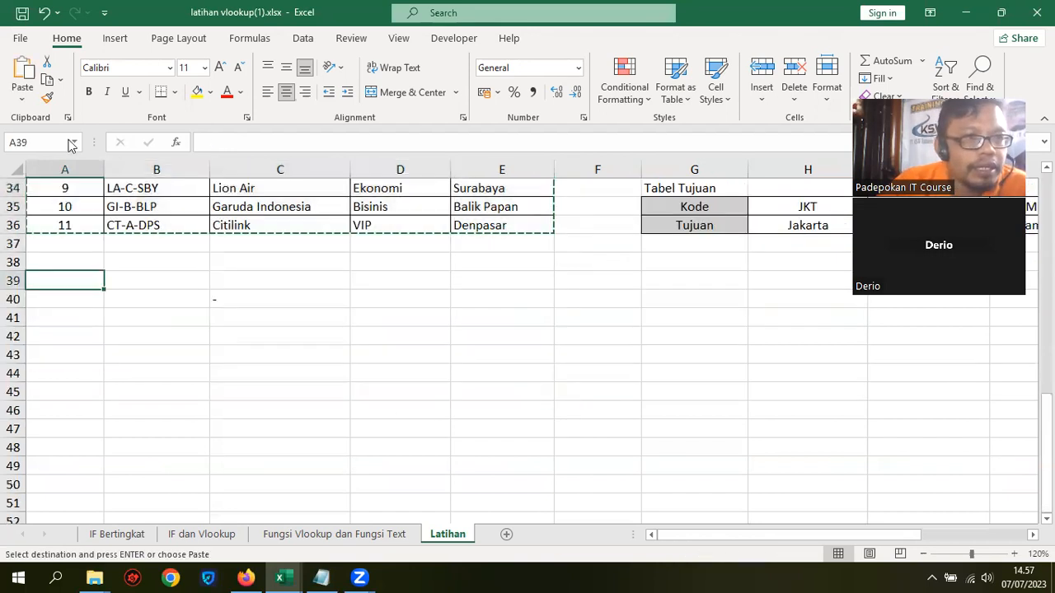
pyautogui.click(22, 94)
pyautogui.click(44, 175)
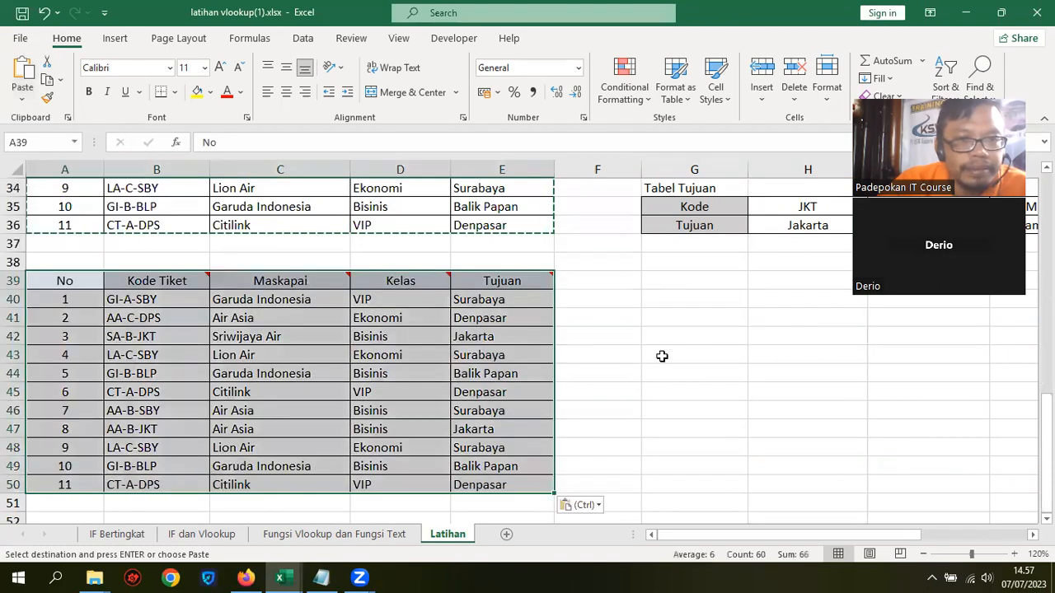
pyautogui.click(662, 356)
# - Duplicate the copied table's records A40:E50 directly below them, starting at A51
pyautogui.click(247, 299)
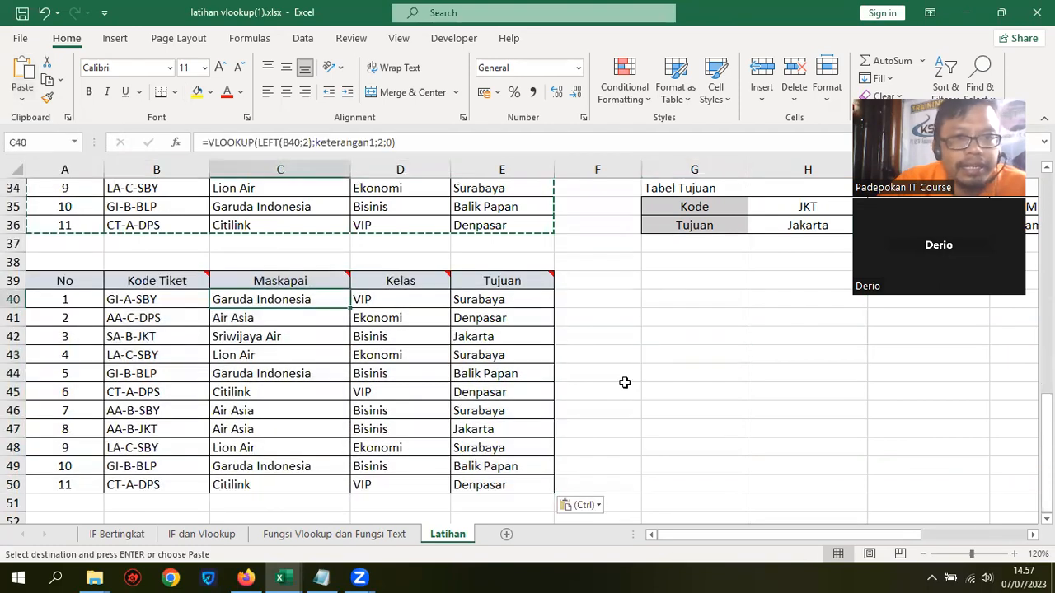
pyautogui.scroll(1, 662, 346)
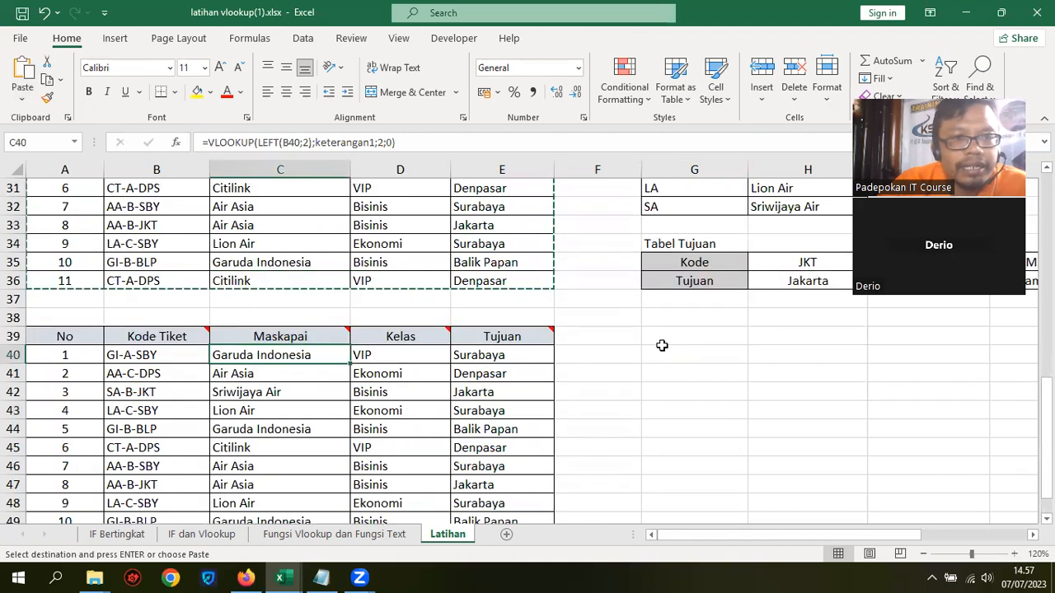
pyautogui.scroll(-1, 662, 345)
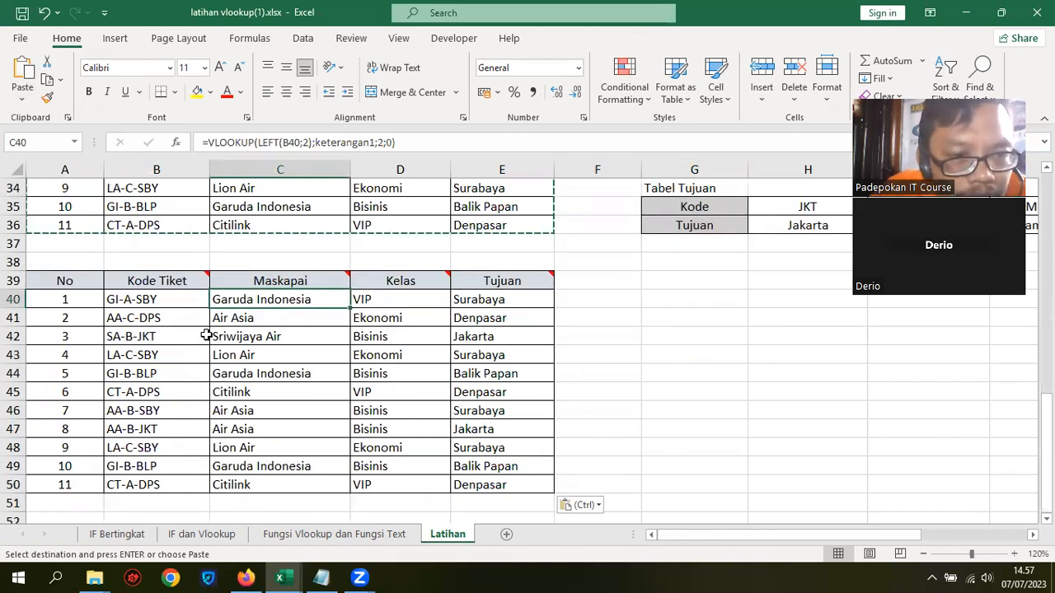
pyautogui.click(164, 305)
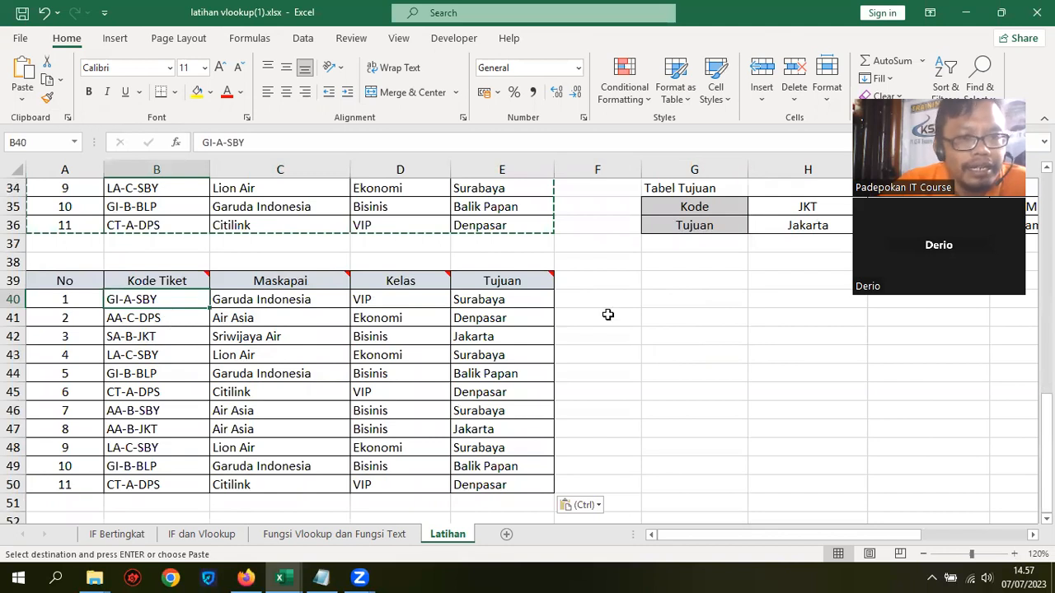
pyautogui.scroll(-1, 717, 314)
pyautogui.moveTo(81, 245); pyautogui.dragTo(503, 416)
pyautogui.hotkey('ctrl', 'c')
pyautogui.scroll(-2, 556, 417)
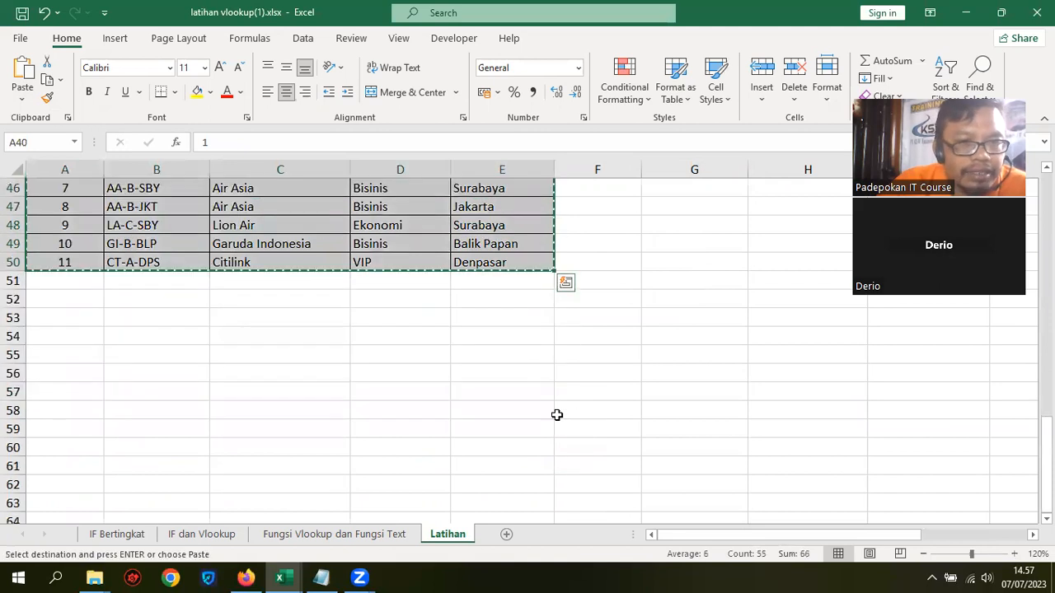
pyautogui.click(66, 289)
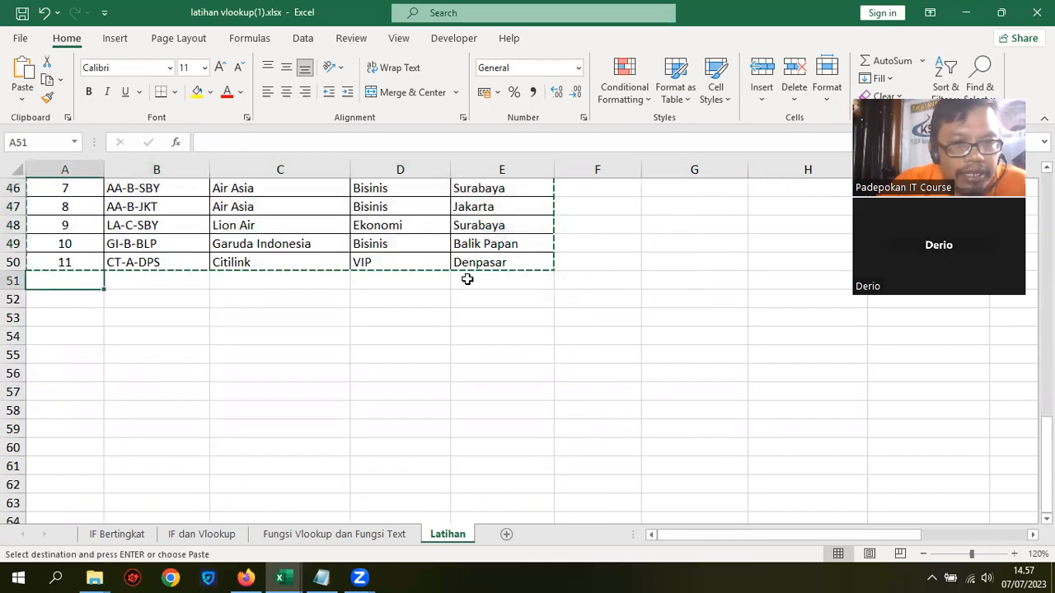
pyautogui.hotkey('ctrl', 'v')
pyautogui.press('Escape')
pyautogui.scroll(3, 311, 346)
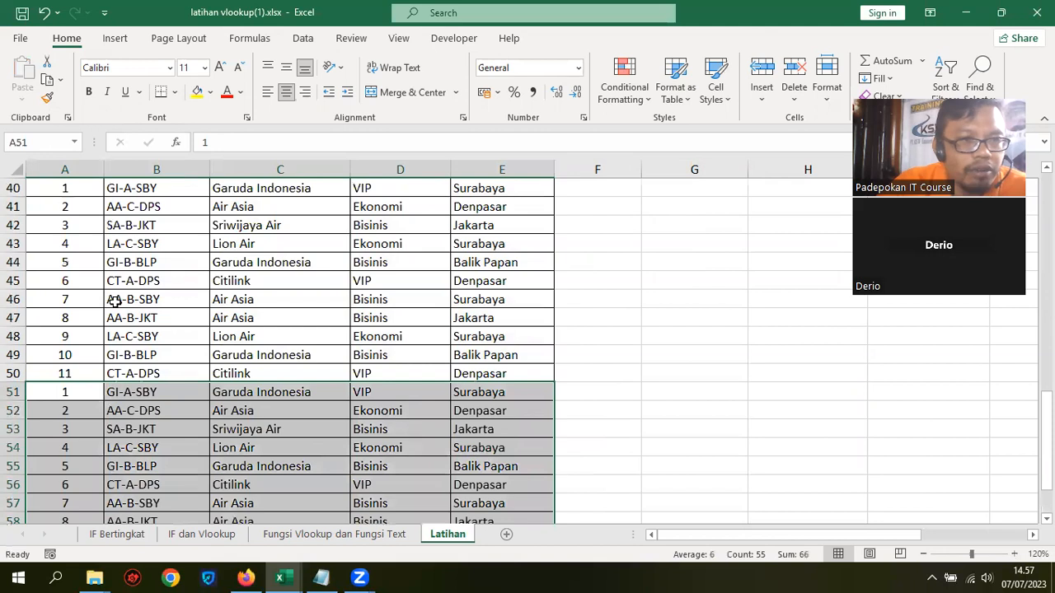
# - Renumber the No column of the extended table as a continuous series from 1 to 22 in A40:A61
pyautogui.moveTo(65, 244); pyautogui.dragTo(106, 488)
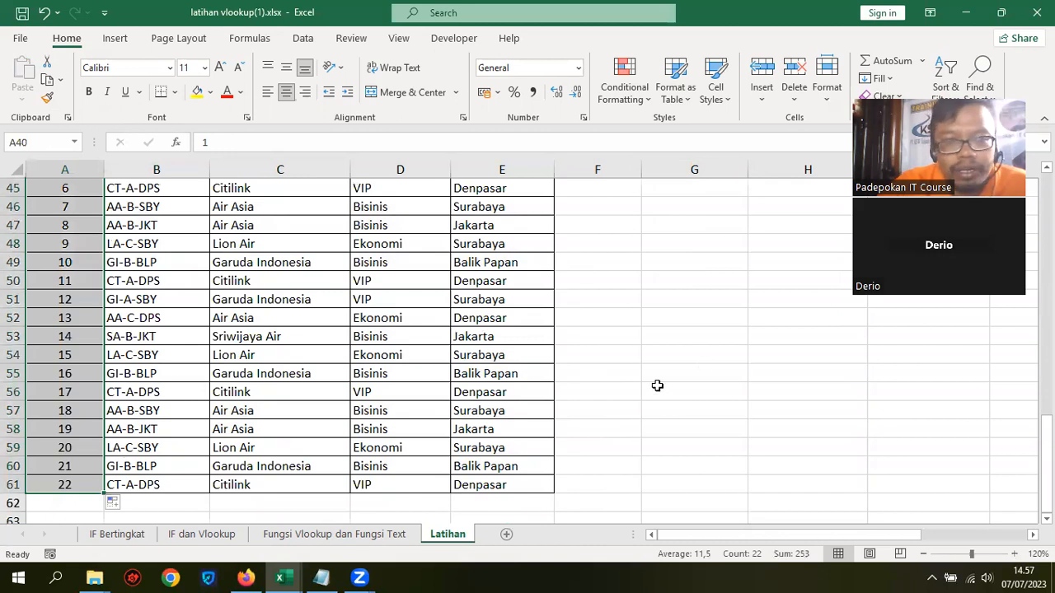
pyautogui.scroll(1, 657, 386)
pyautogui.scroll(2, 697, 312)
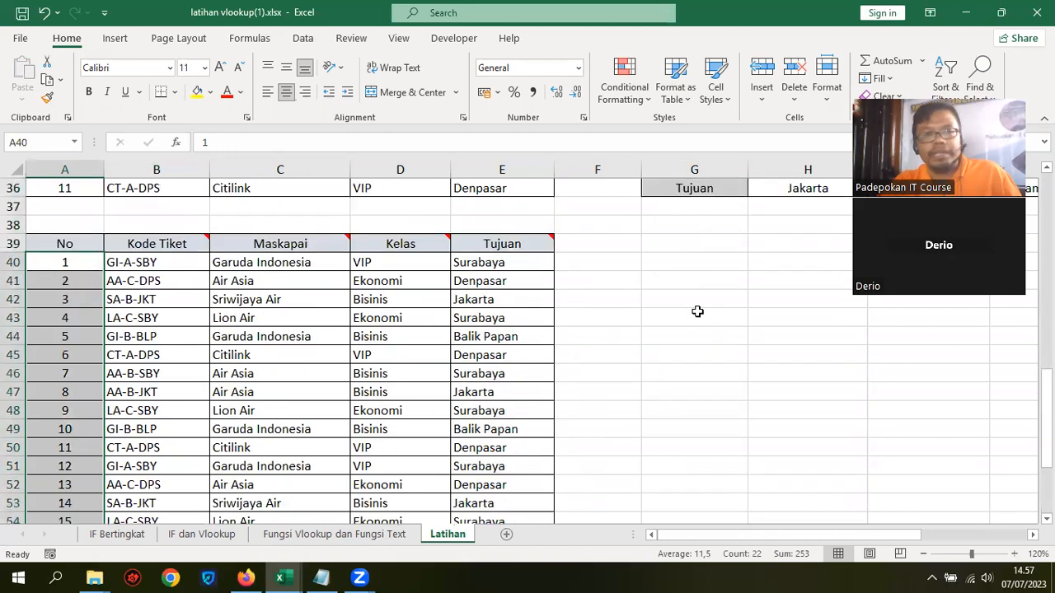
pyautogui.click(707, 321)
pyautogui.scroll(1, 684, 320)
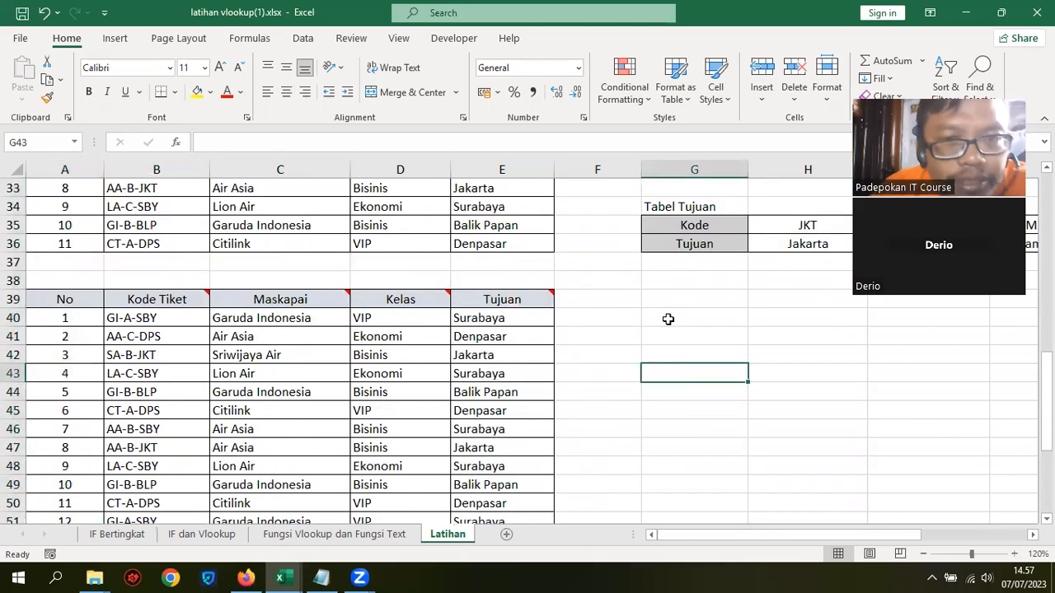
# - Insert a blank row at row 38, above the copied ticket table
pyautogui.scroll(3, 447, 273)
pyautogui.scroll(4, 465, 369)
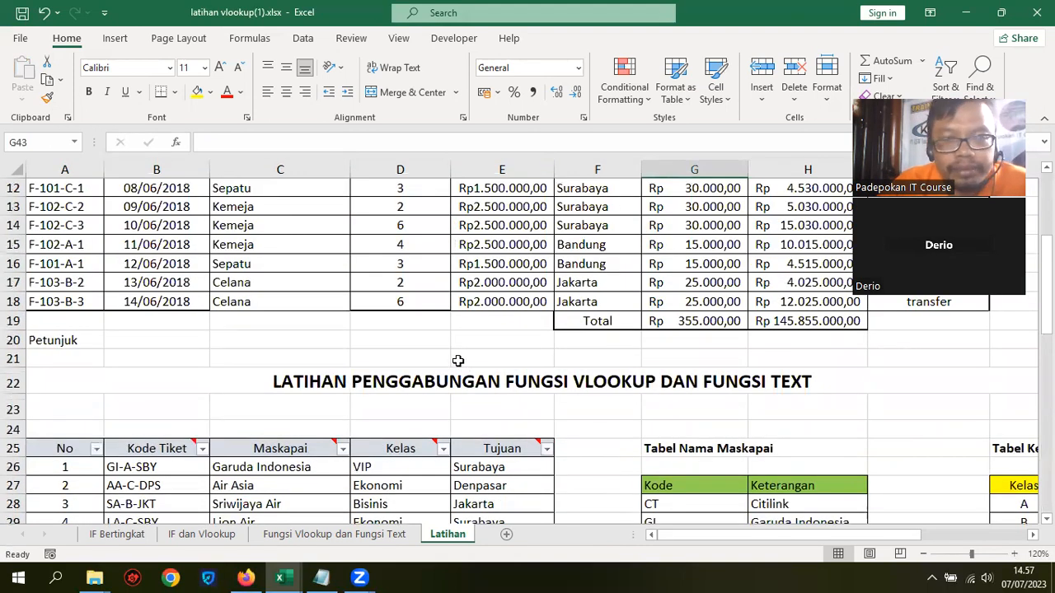
pyautogui.scroll(-4, 456, 368)
pyautogui.scroll(-4, 459, 374)
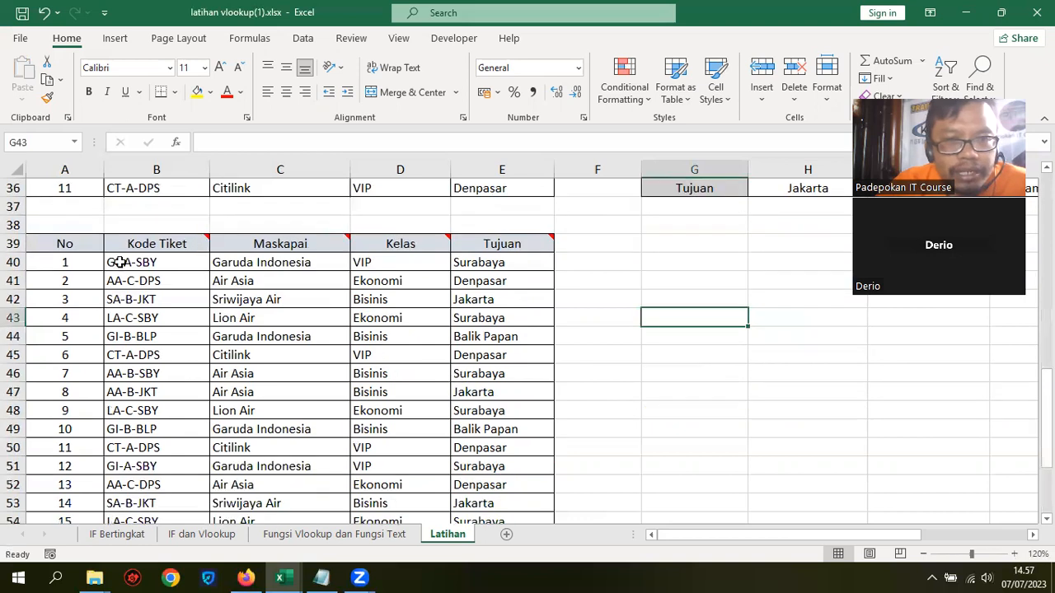
pyautogui.rightClick(16, 225)
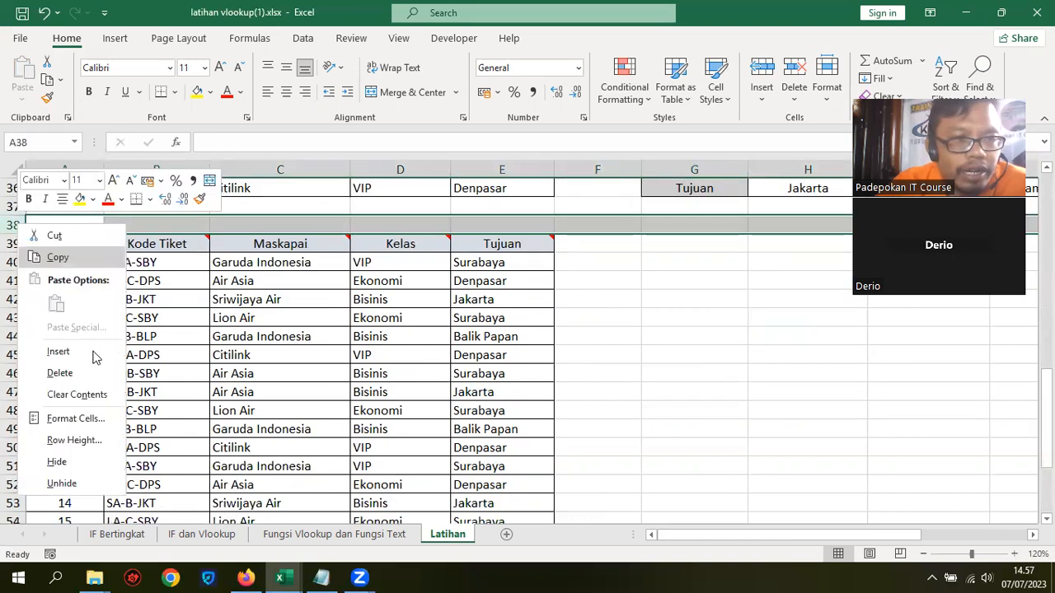
pyautogui.click(118, 343)
# - Enter the title "VLOOKUP & ERROR HANDLING" in B38, above the copied ticket table
pyautogui.click(160, 227)
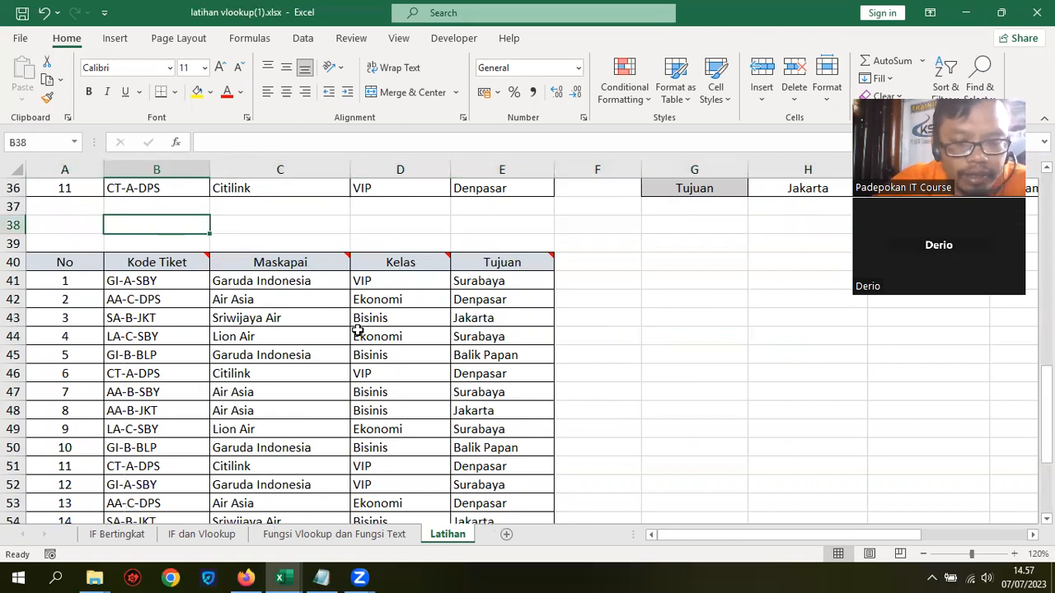
pyautogui.write('VLOOK')
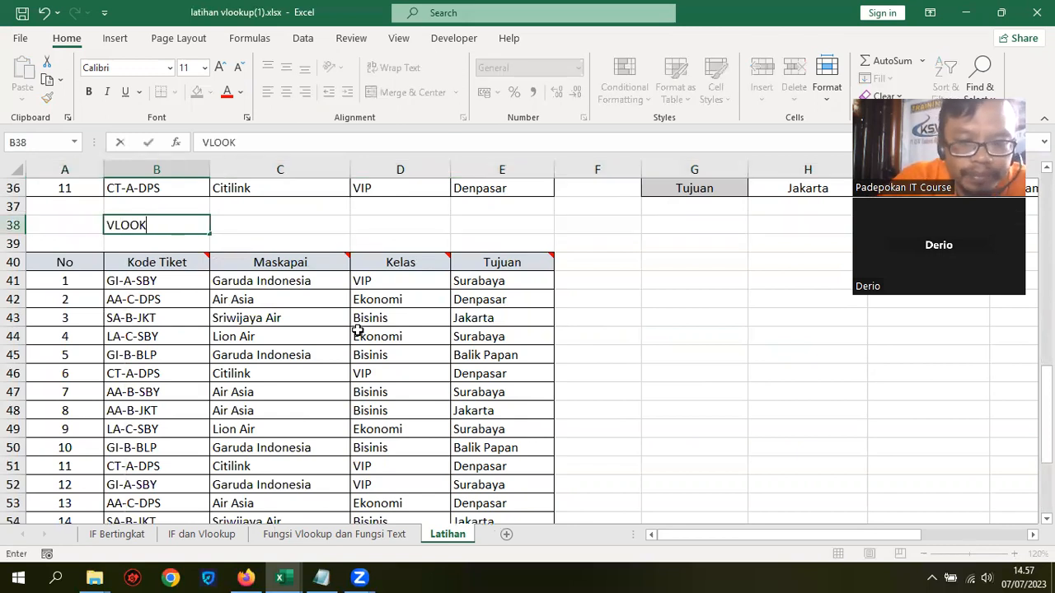
pyautogui.write('UP &')
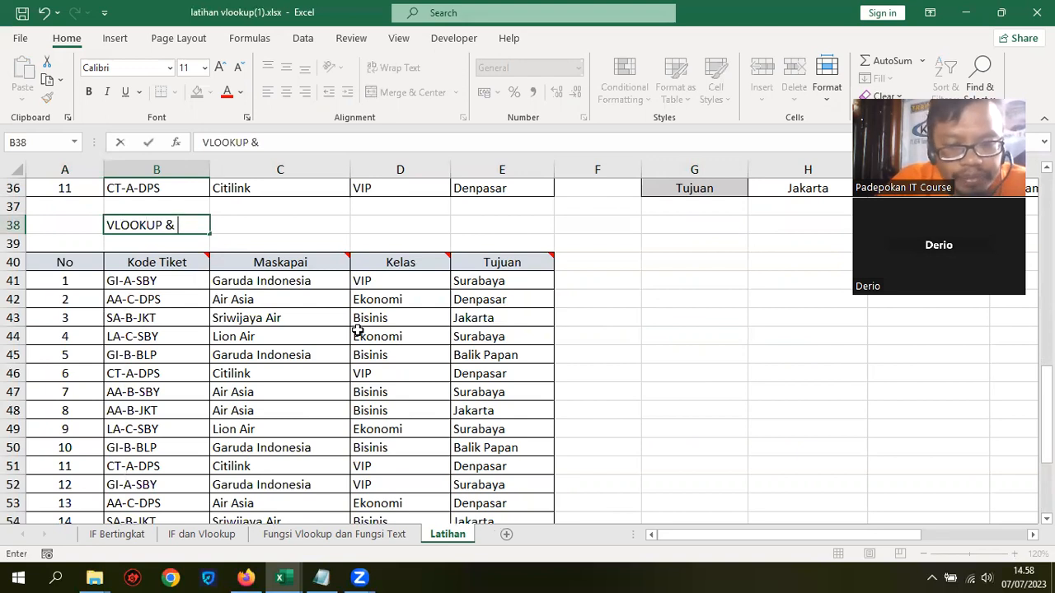
pyautogui.write(' ERROR')
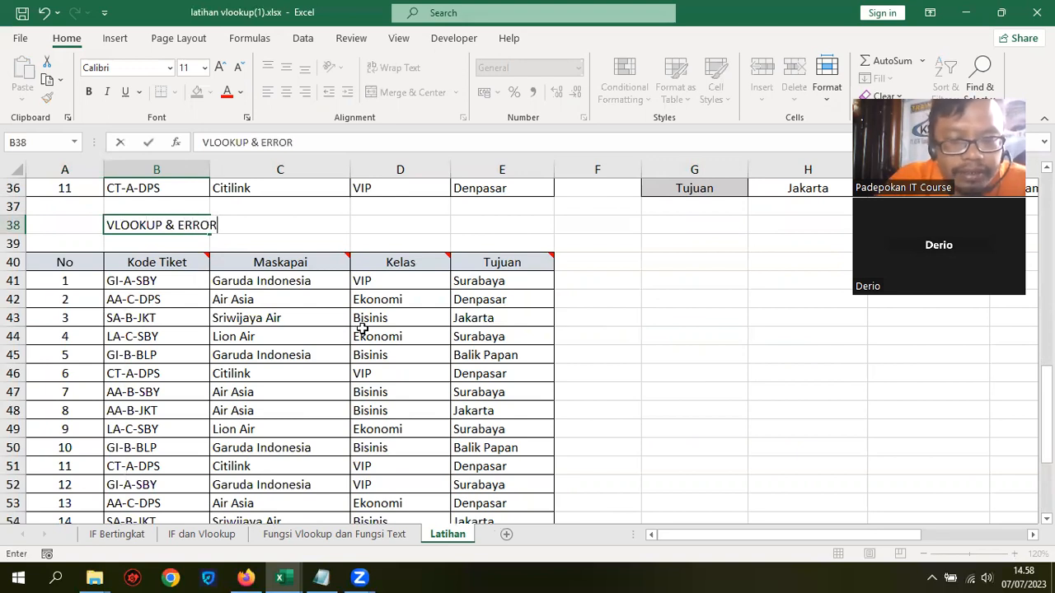
pyautogui.write(' HANDLING')
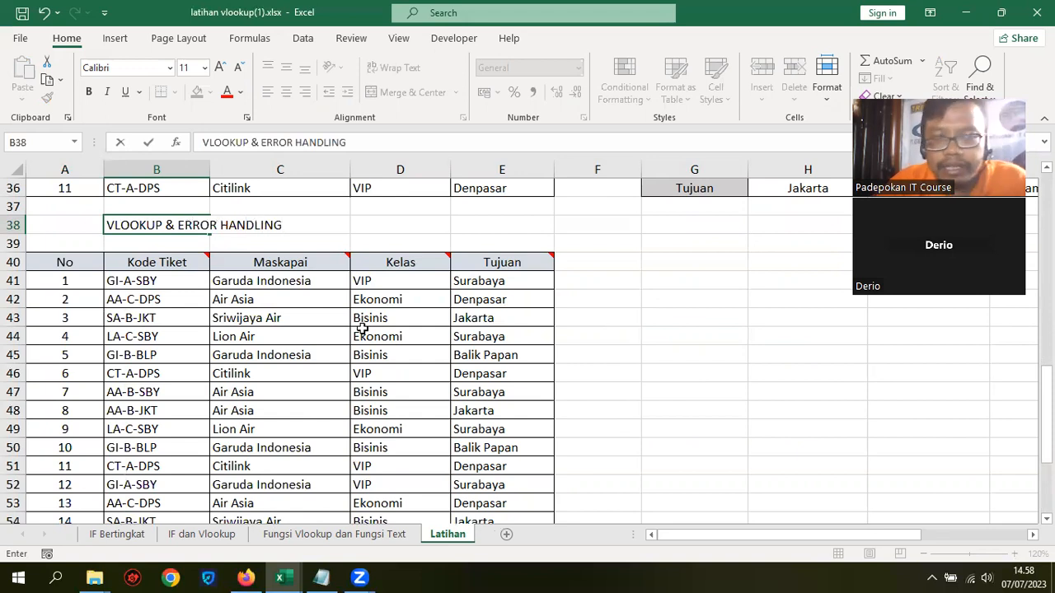
pyautogui.click(723, 334)
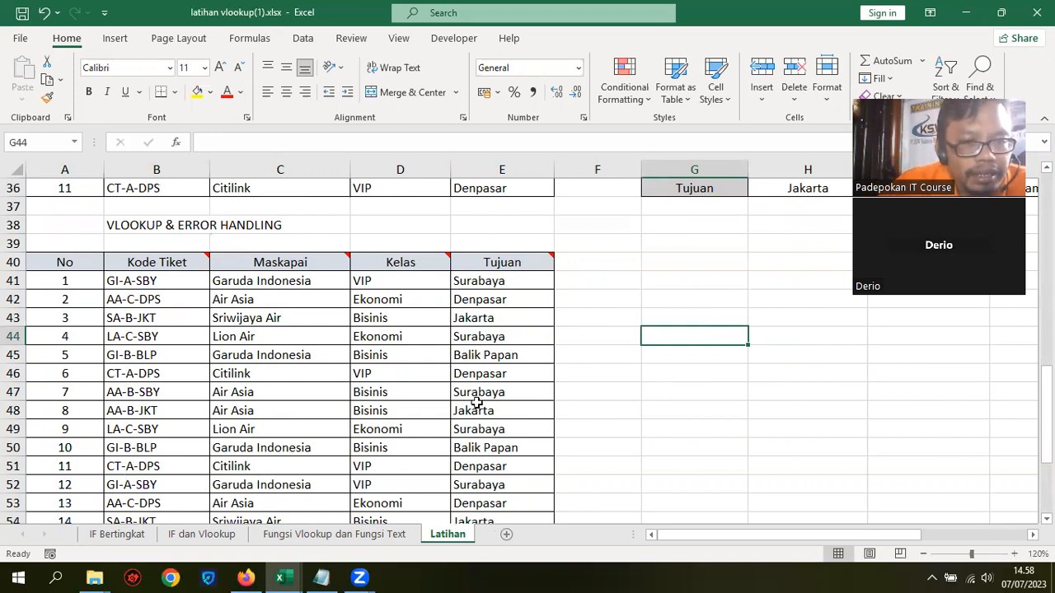
# - Change the class letter of the ticket code in B42 so that it reads AA-d-DPS
pyautogui.click(149, 303)
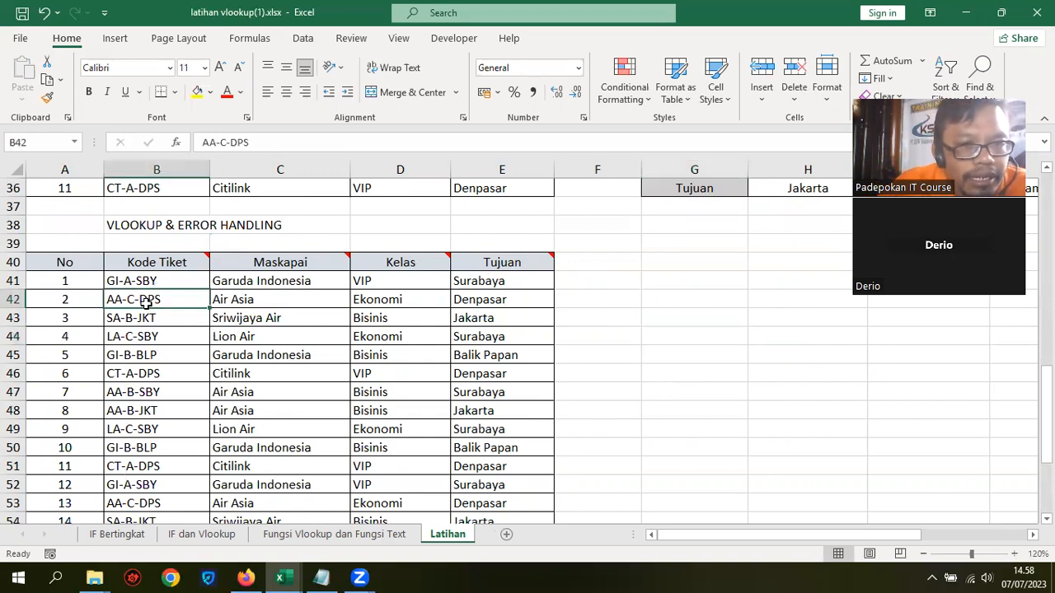
pyautogui.click(227, 142)
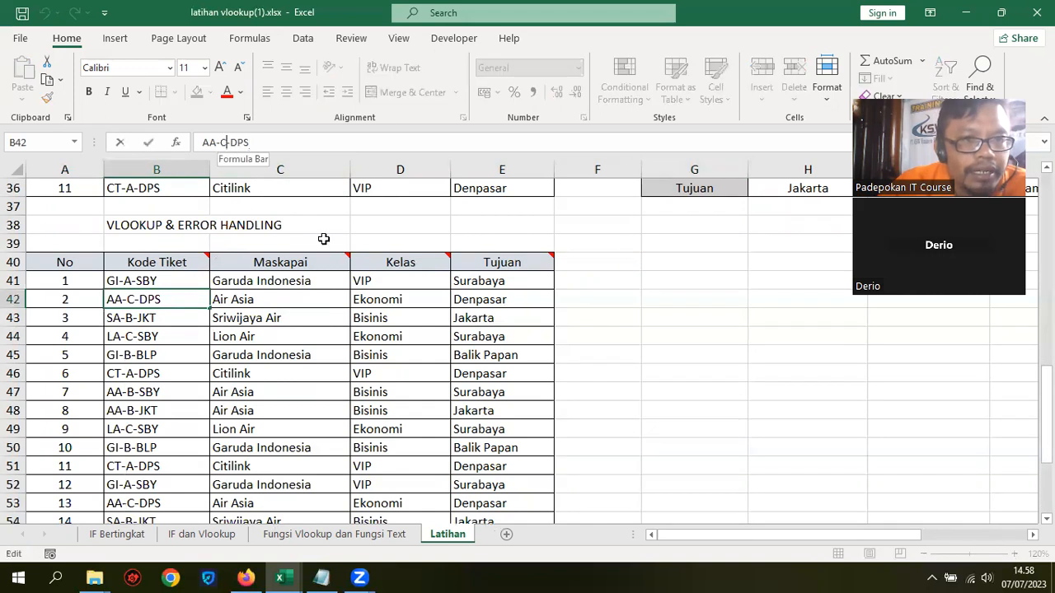
pyautogui.moveTo(431, 266)
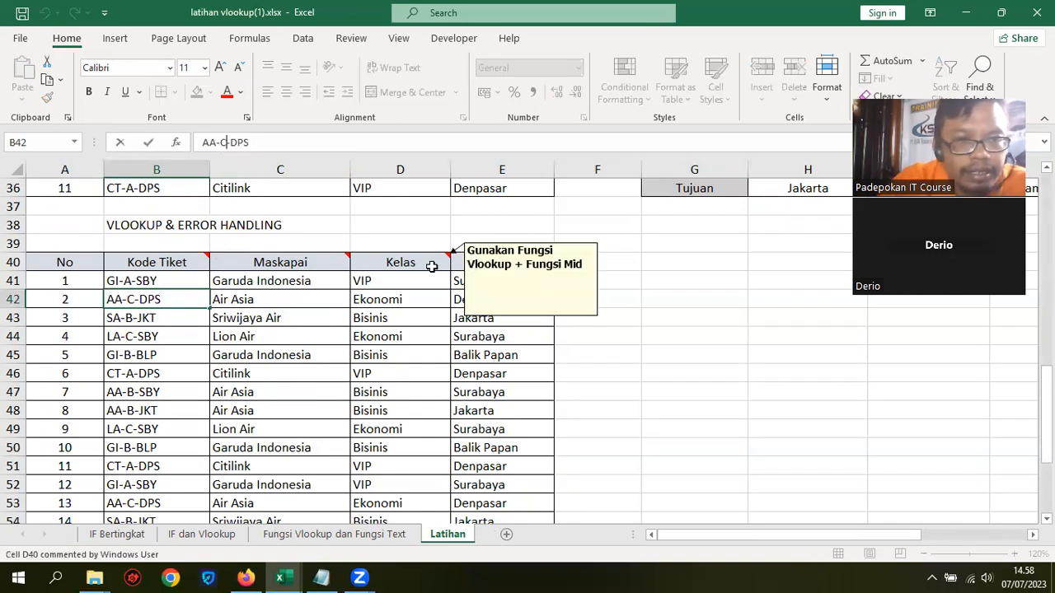
pyautogui.write('\\\\')
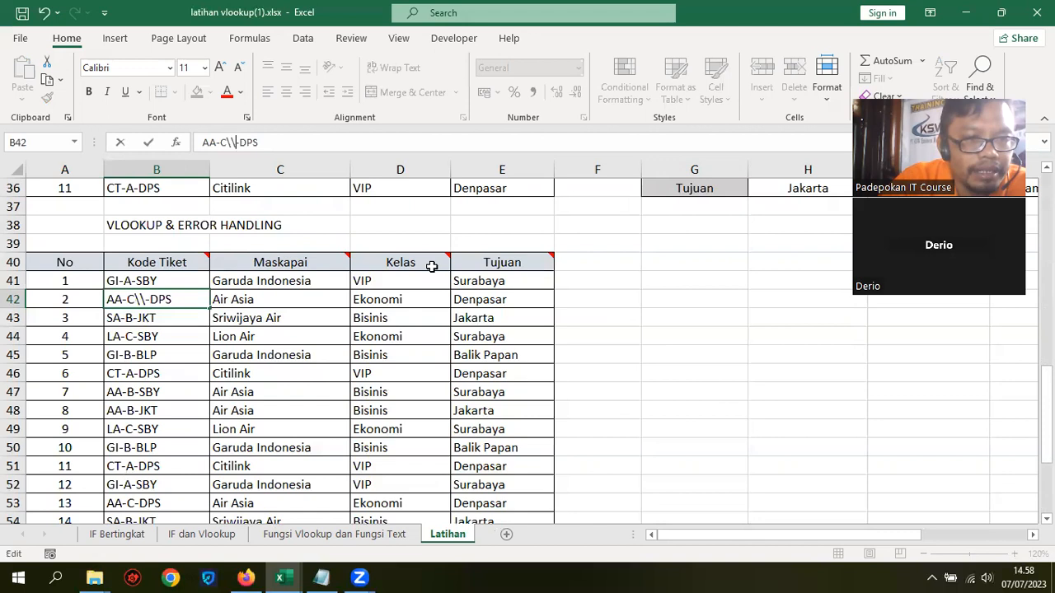
pyautogui.press('BackSpace')
pyautogui.press('BackSpace')
pyautogui.press('BackSpace')
pyautogui.write('d')
pyautogui.press('Return')
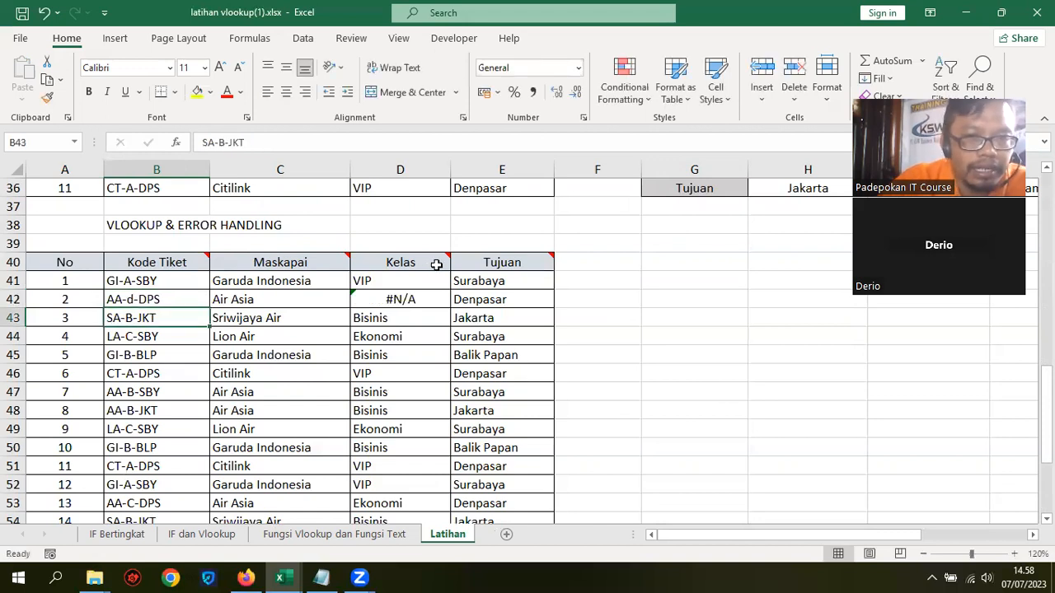
# - Change the class letter of the ticket code in B47 so that it reads AA-E-SBY
pyautogui.click(156, 395)
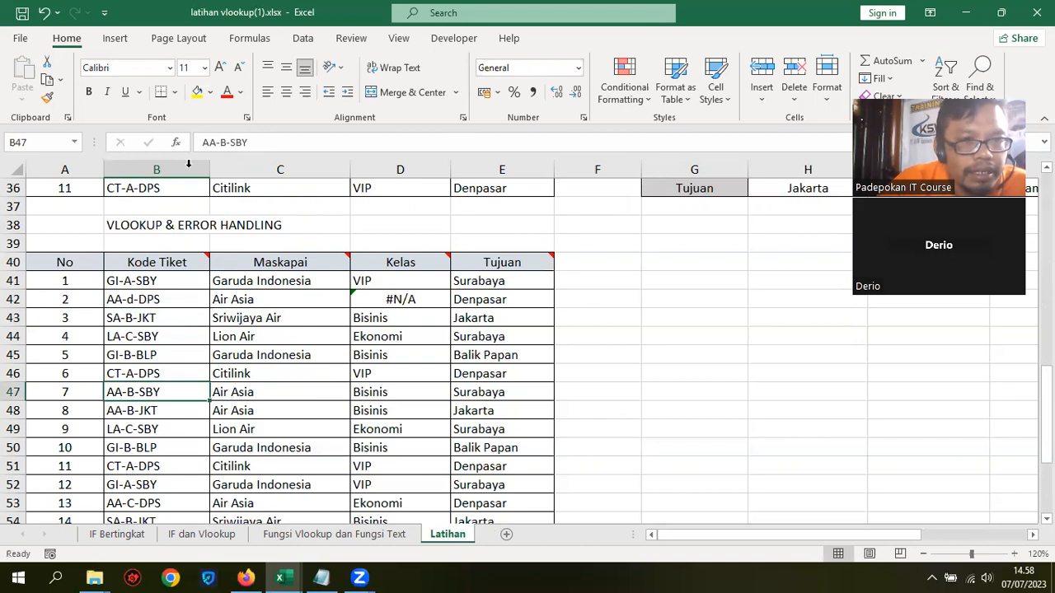
pyautogui.click(225, 141)
pyautogui.press('BackSpace')
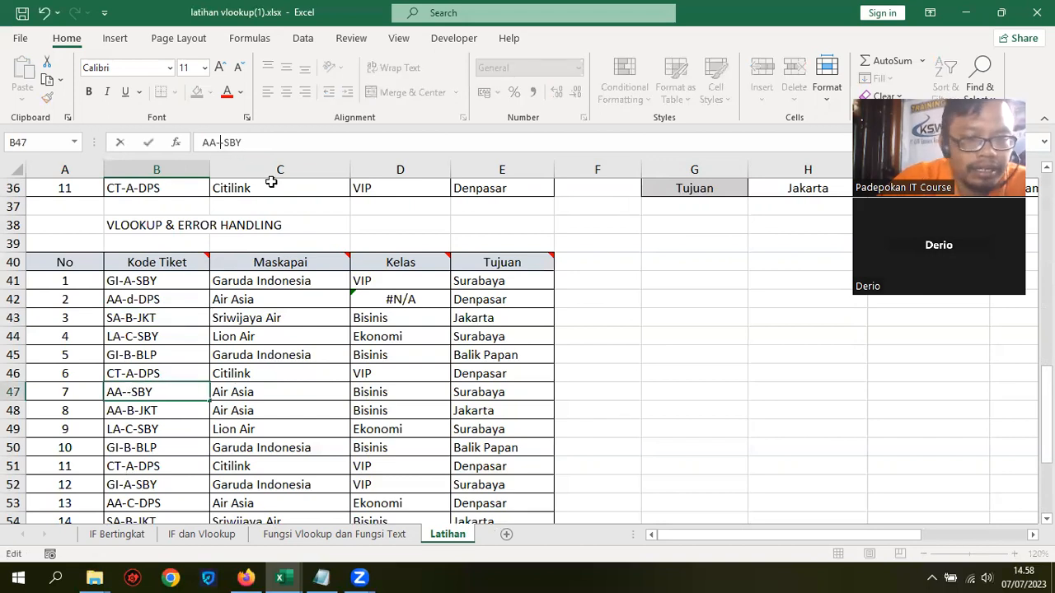
pyautogui.write('E')
pyautogui.press('Return')
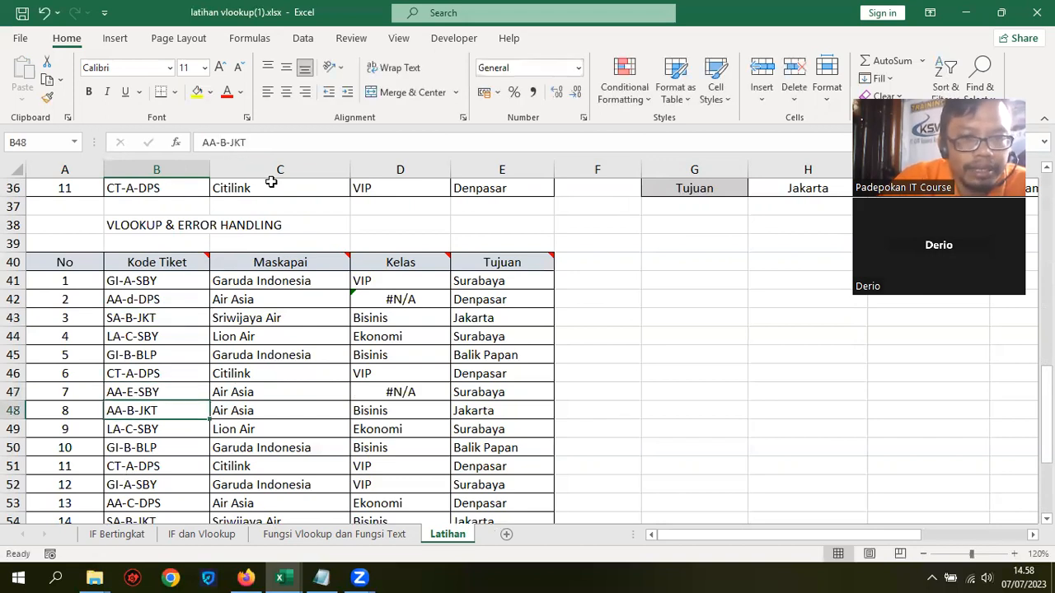
# - Change the destination part of the ticket code in B52 so that it reads GI-A-SBG
pyautogui.scroll(-2, 486, 329)
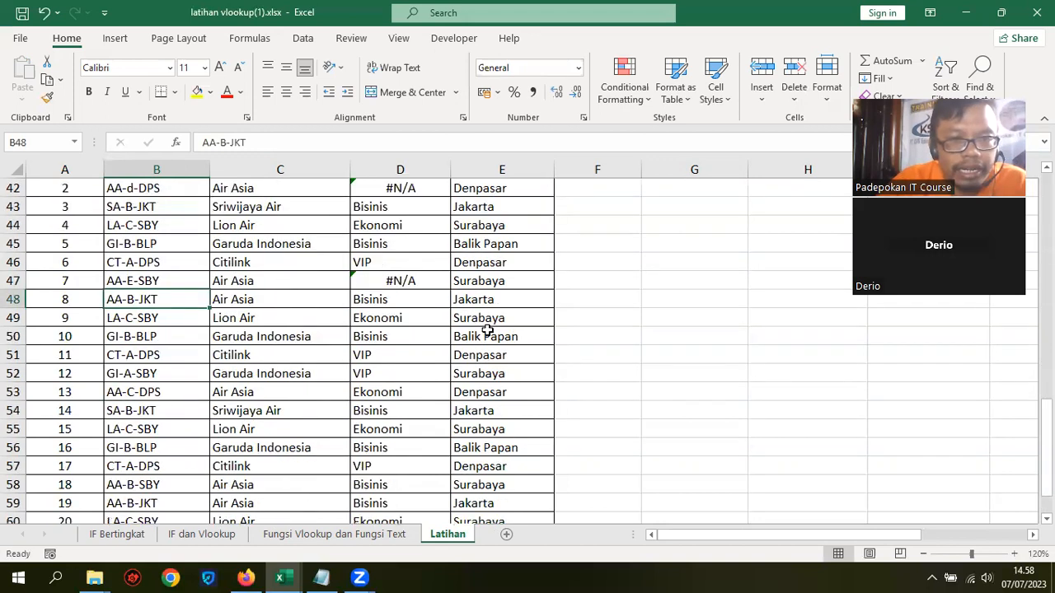
pyautogui.click(145, 373)
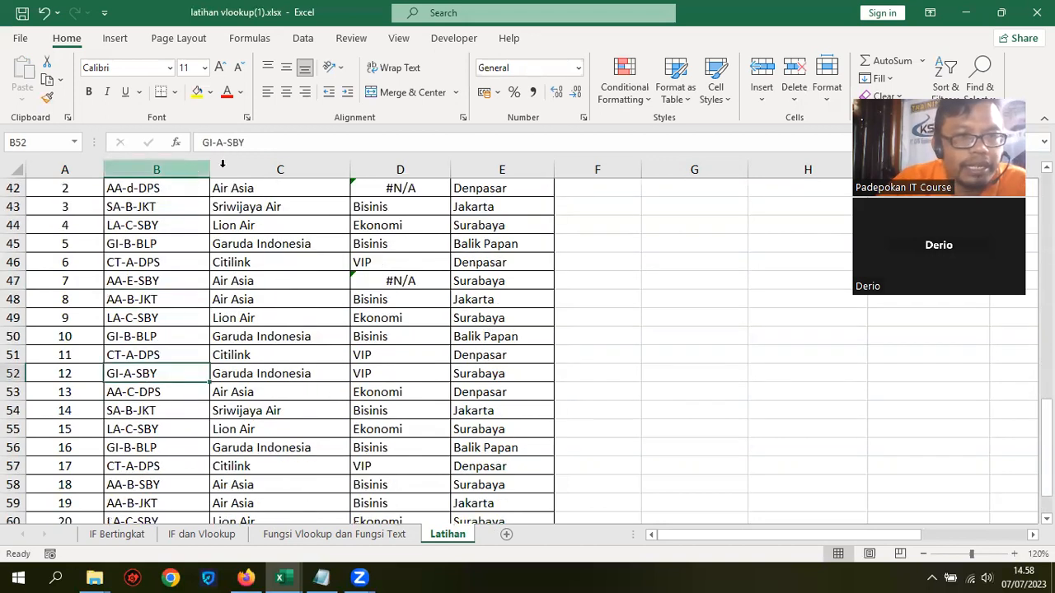
pyautogui.click(251, 145)
pyautogui.press('BackSpace')
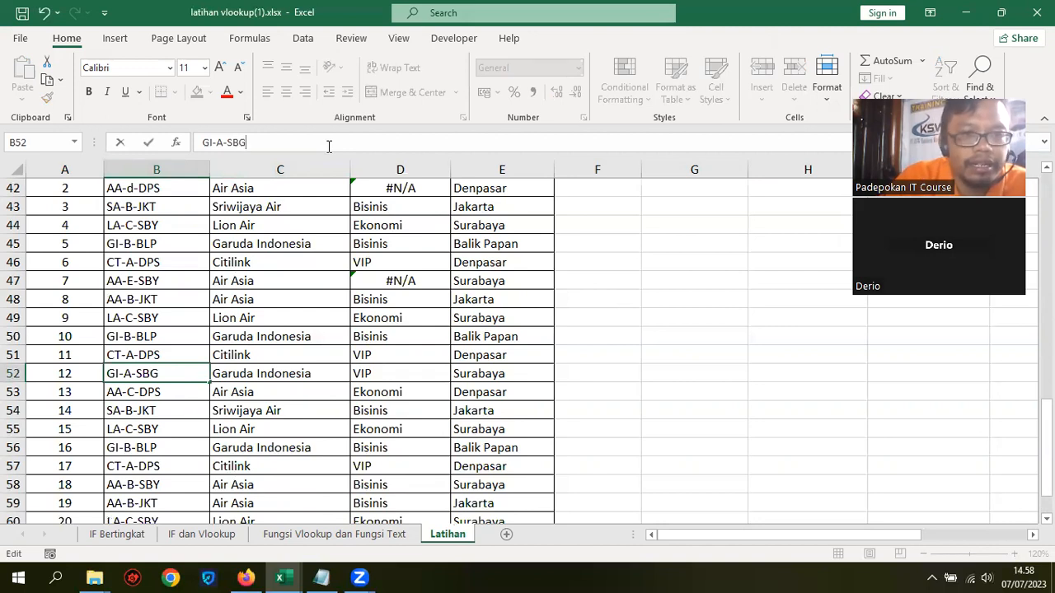
pyautogui.press('Return')
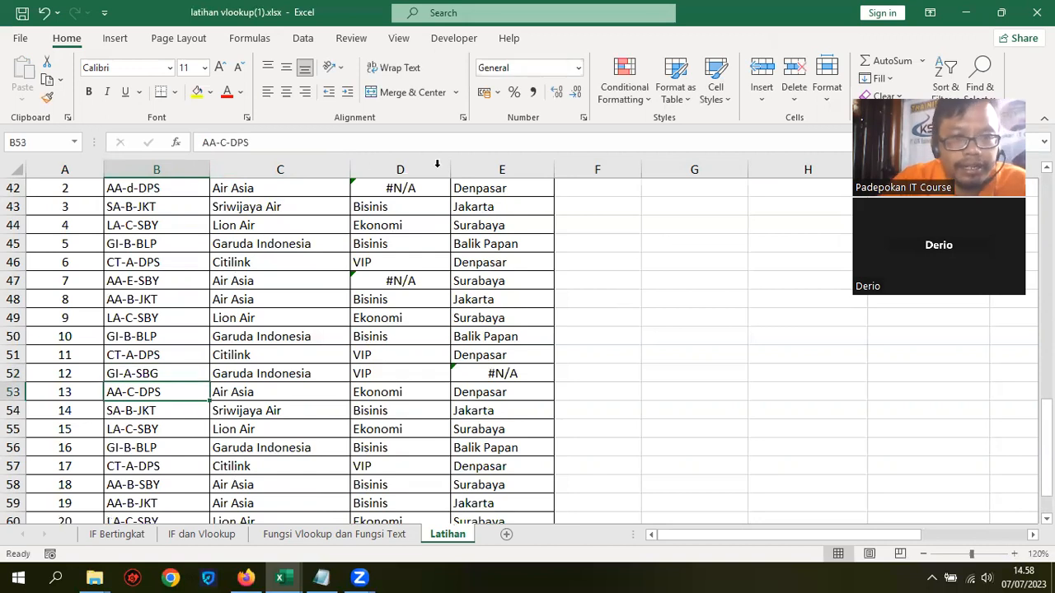
# - Change the class letter of the ticket code in B55 so that it reads LA-R-SBY
pyautogui.scroll(-2, 601, 317)
pyautogui.scroll(2, 518, 382)
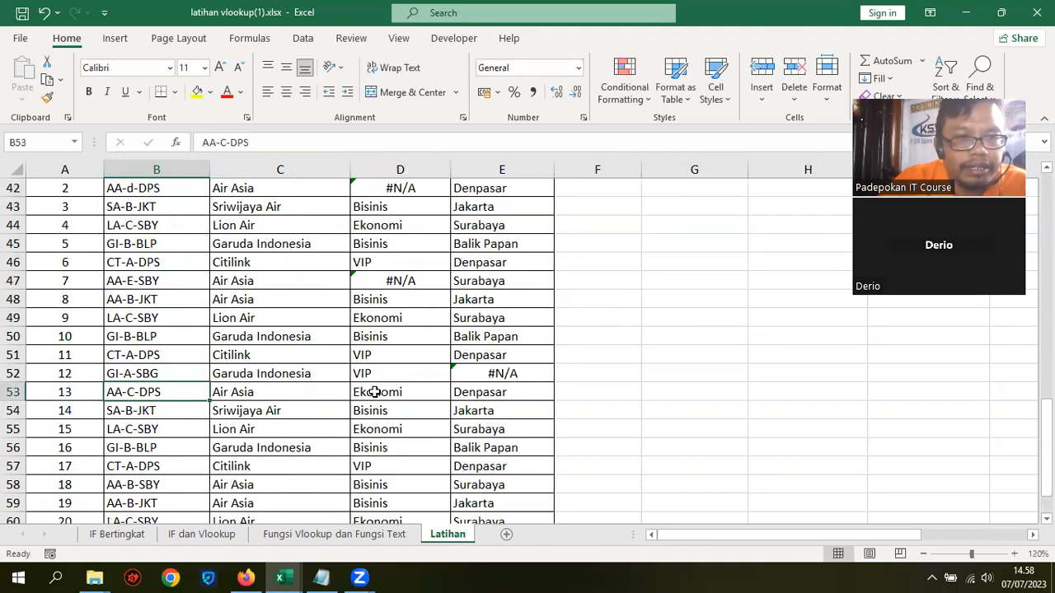
pyautogui.scroll(2, 442, 356)
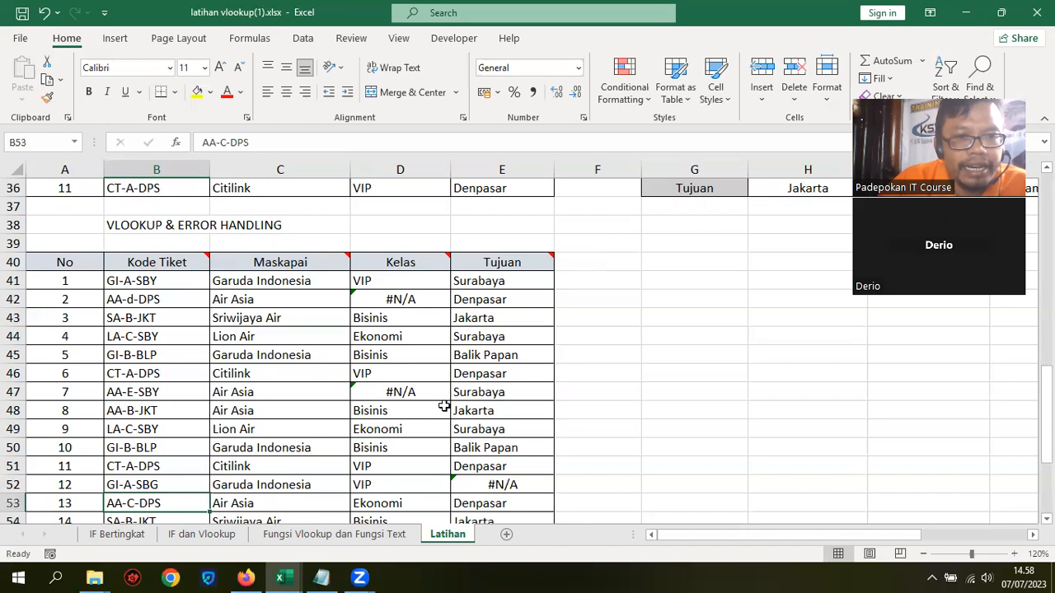
pyautogui.scroll(-3, 445, 369)
pyautogui.click(371, 375)
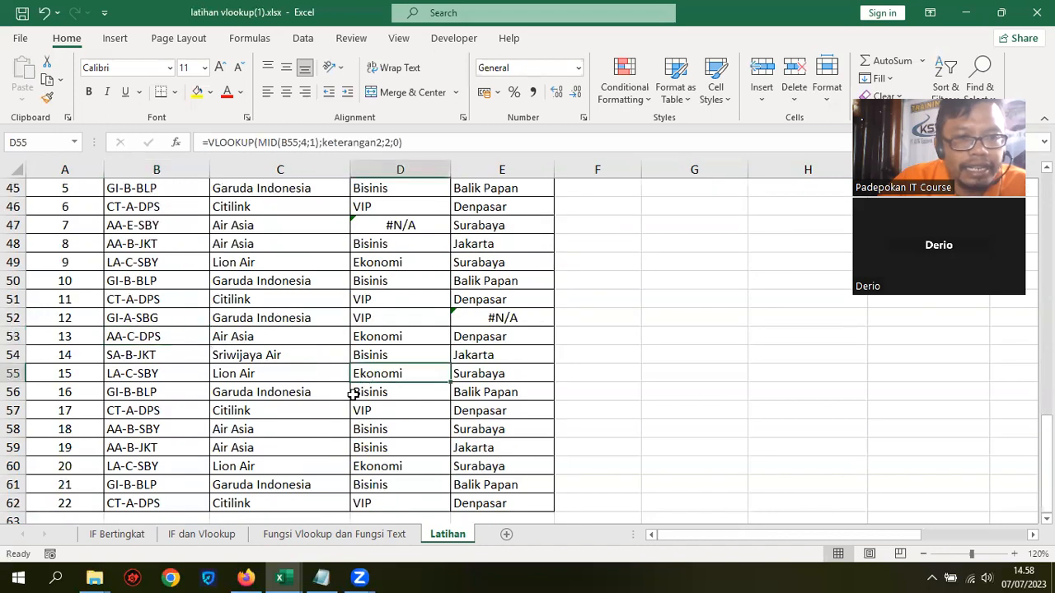
pyautogui.click(132, 375)
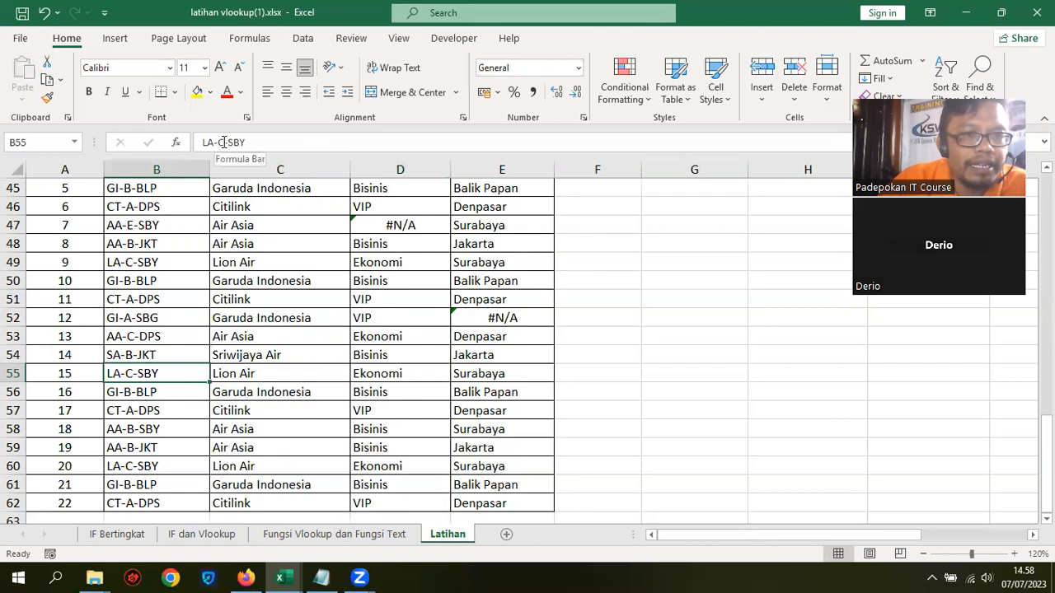
pyautogui.press('BackSpace')
pyautogui.write('R')
pyautogui.press('Return')
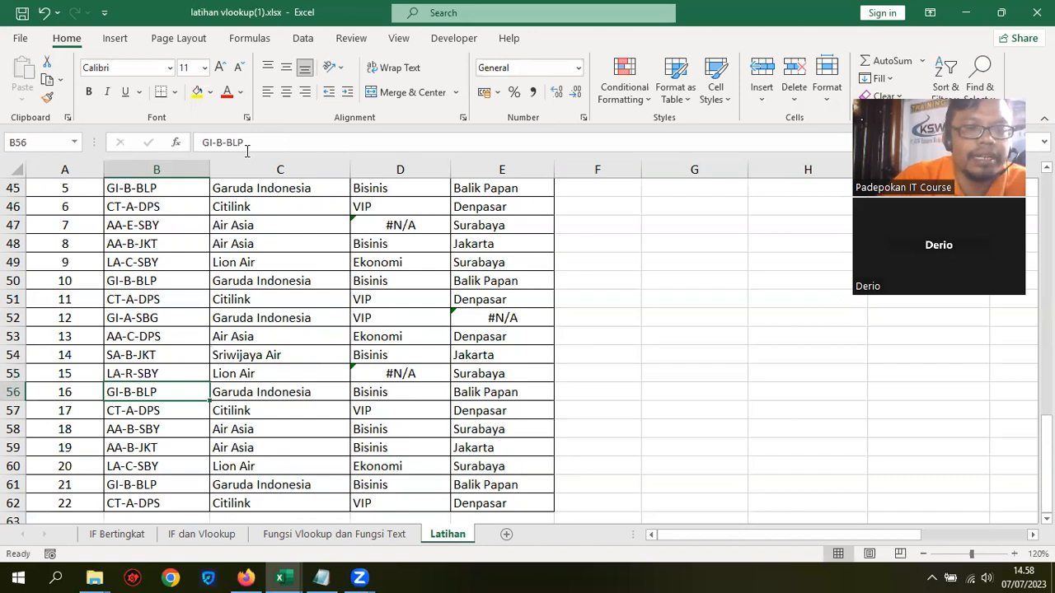
# - Examine the Kelas formula in D42 and the ticket code in B42 that it looks up
pyautogui.scroll(3, 600, 249)
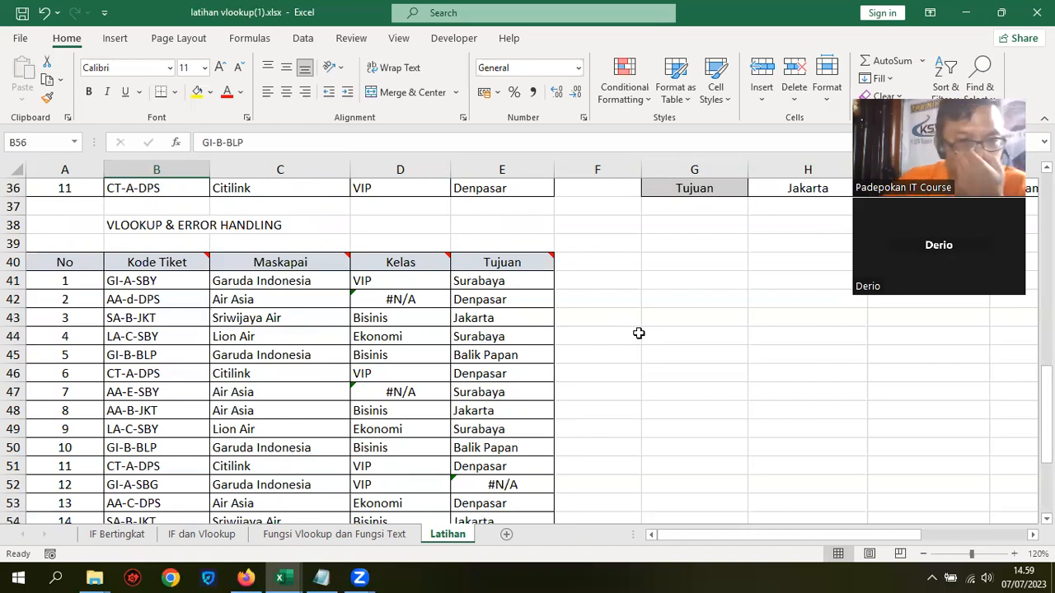
pyautogui.click(406, 302)
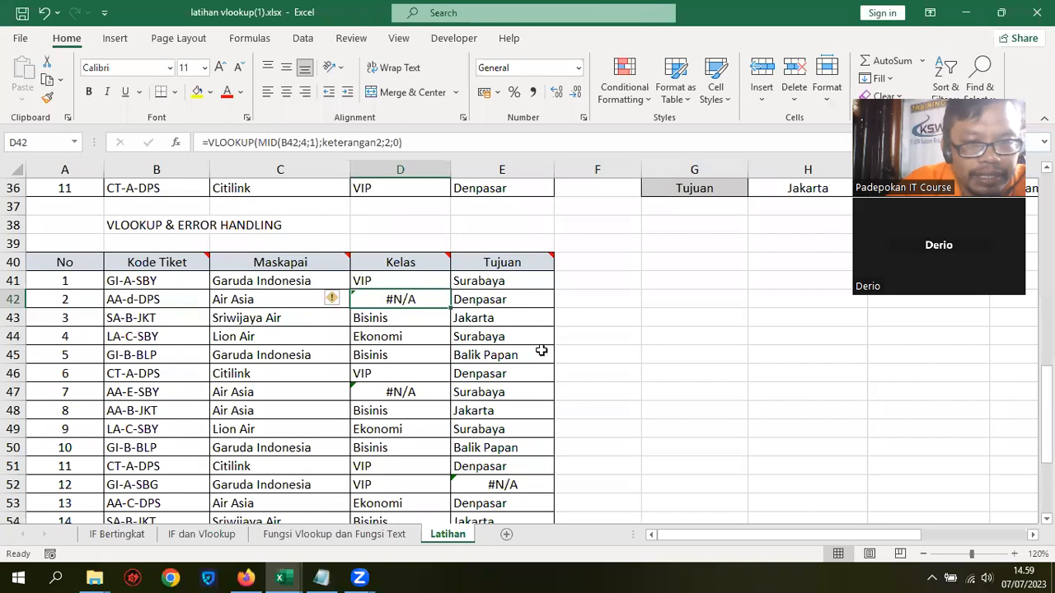
pyautogui.scroll(-1, 542, 350)
pyautogui.scroll(1, 549, 356)
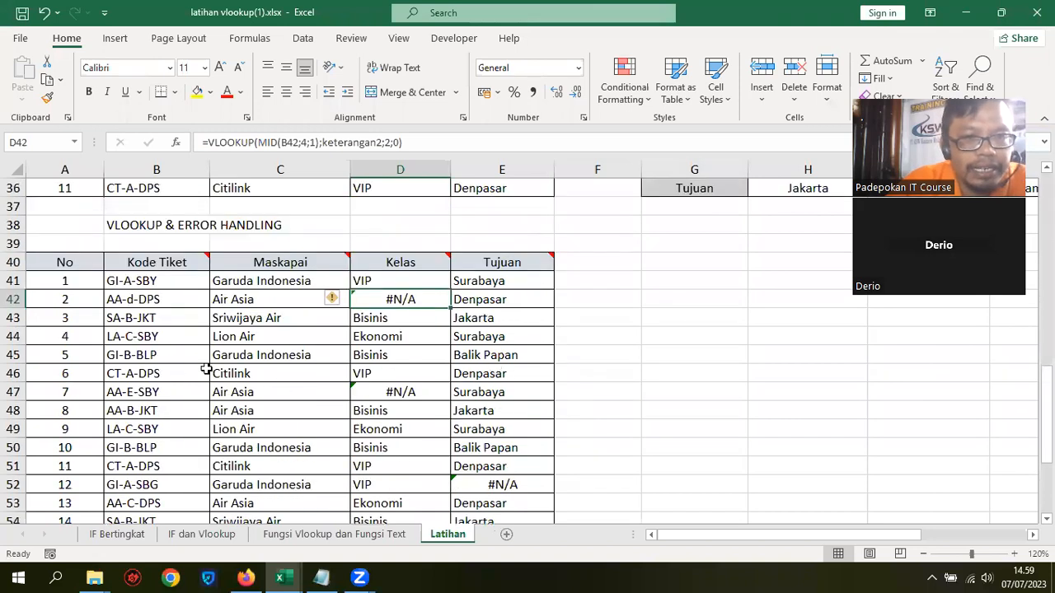
pyautogui.click(146, 301)
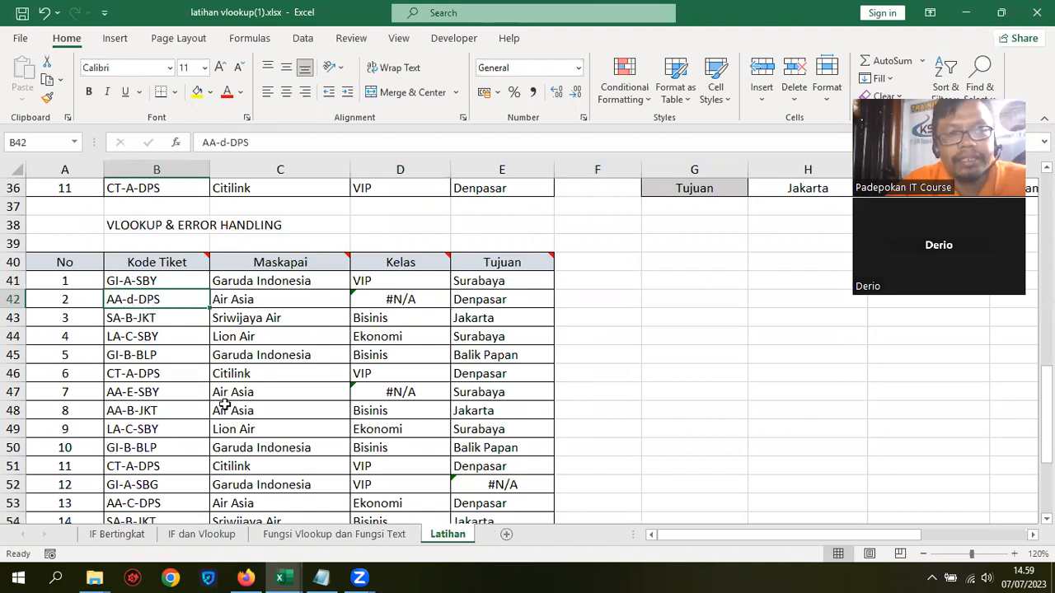
pyautogui.click(668, 361)
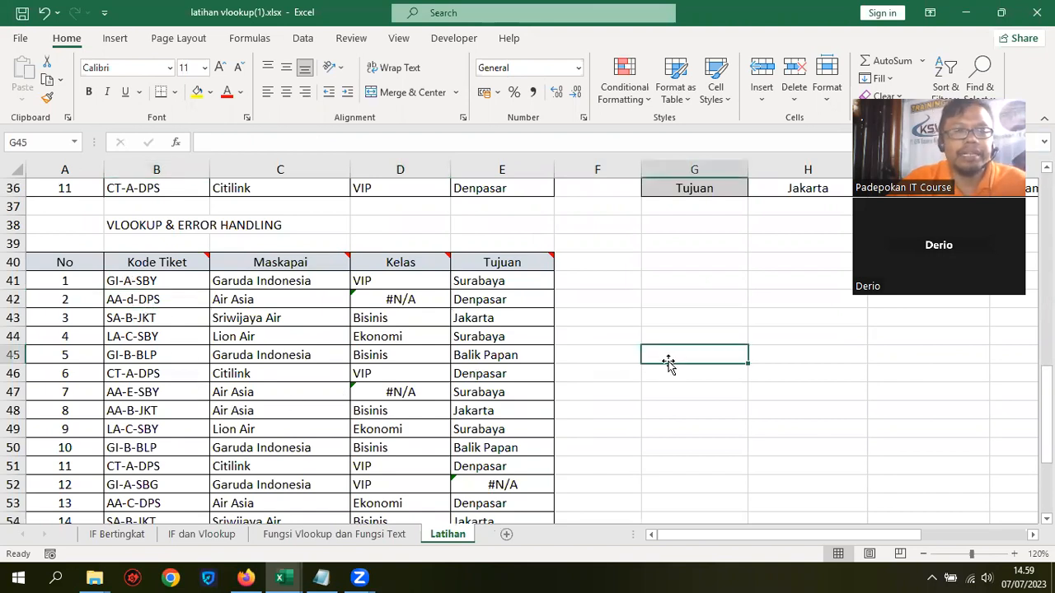
pyautogui.click(429, 301)
# - Change the class letter of the ticket code in B59 so that it reads AA-s-JKT
pyautogui.scroll(-3, 445, 392)
pyautogui.scroll(-3, 412, 393)
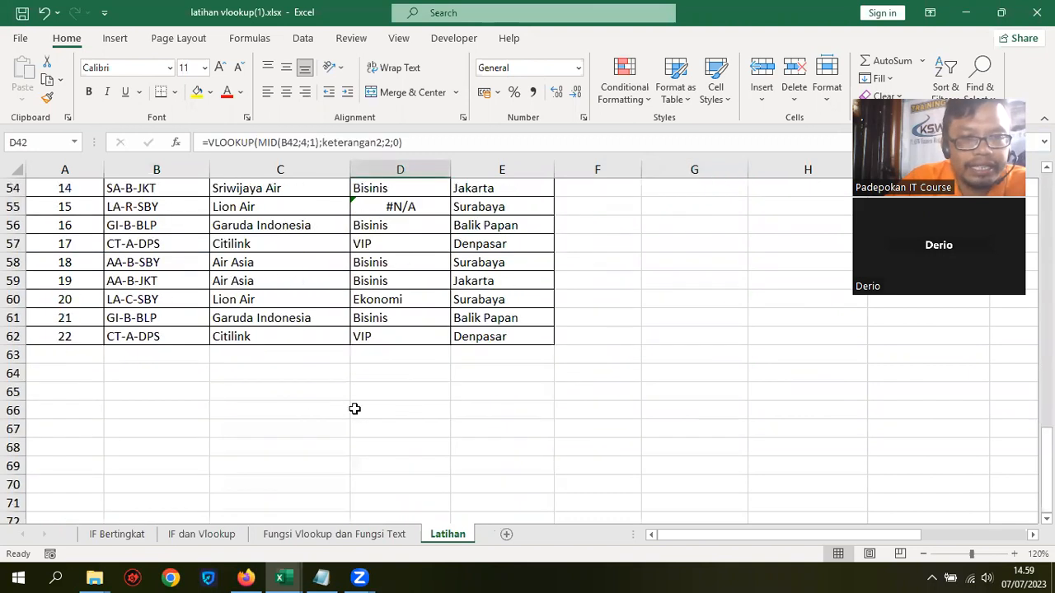
pyautogui.click(156, 280)
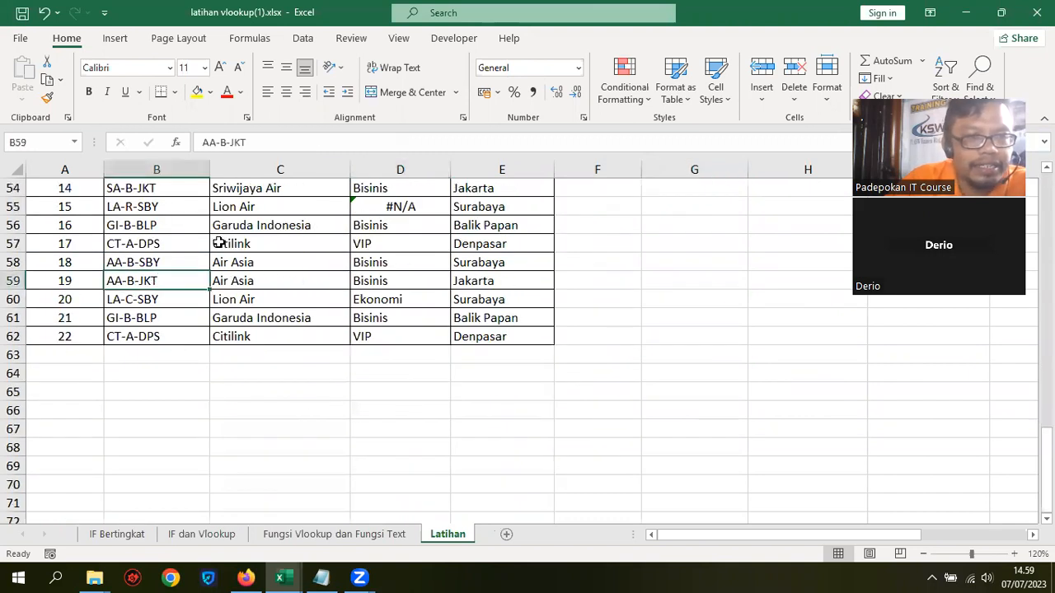
pyautogui.click(224, 143)
pyautogui.press('BackSpace')
pyautogui.write('s')
pyautogui.press('Return')
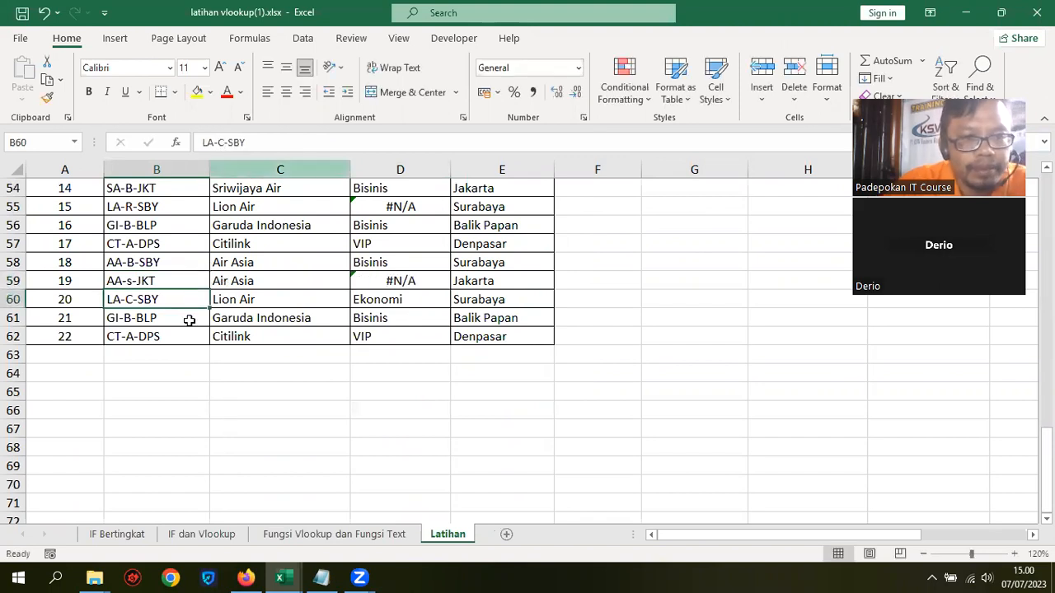
# - Change the airline part of the ticket code in B59 so that the code reads BA-s-JKT
pyautogui.click(251, 281)
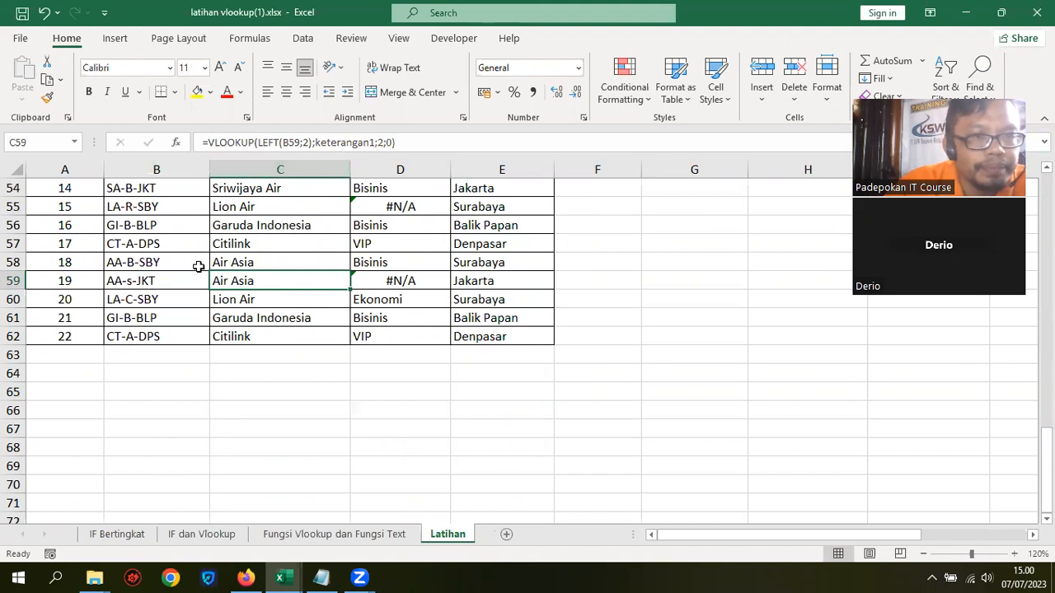
pyautogui.click(130, 281)
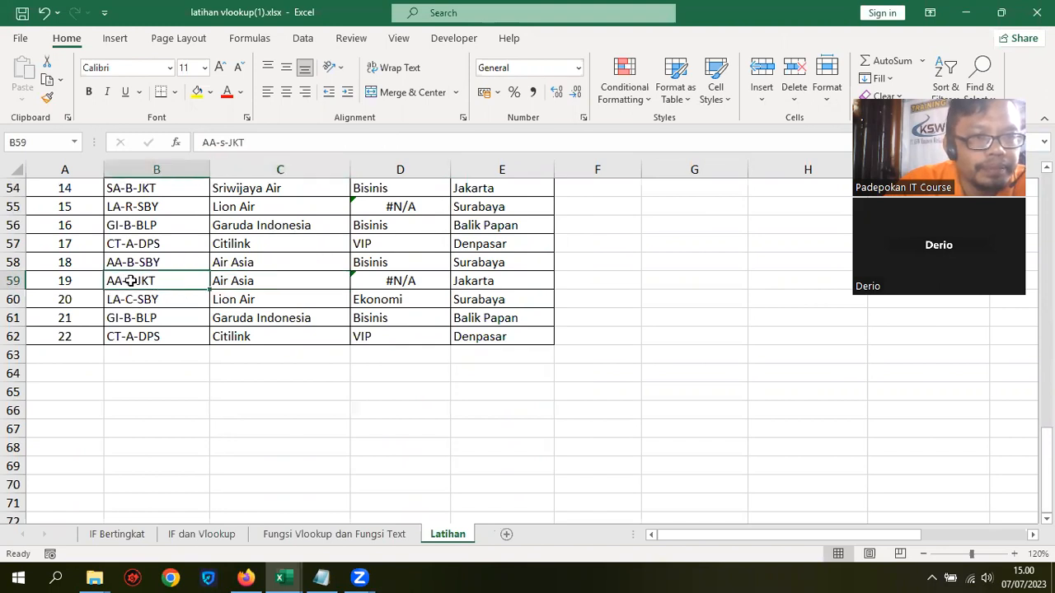
pyautogui.click(213, 142)
pyautogui.press('BackSpace')
pyautogui.write('B')
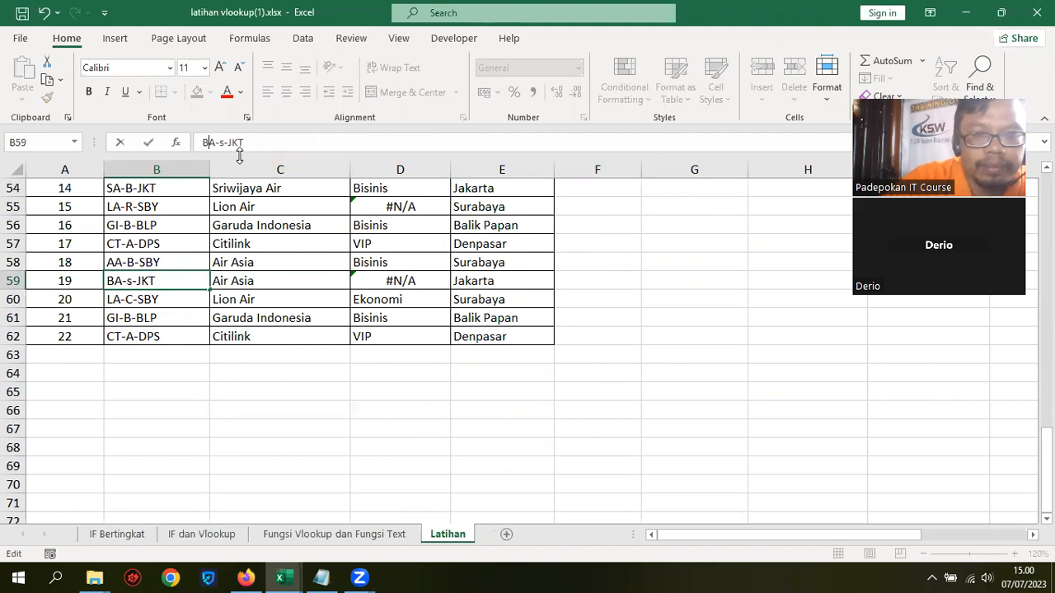
pyautogui.press('Return')
pyautogui.scroll(6, 462, 347)
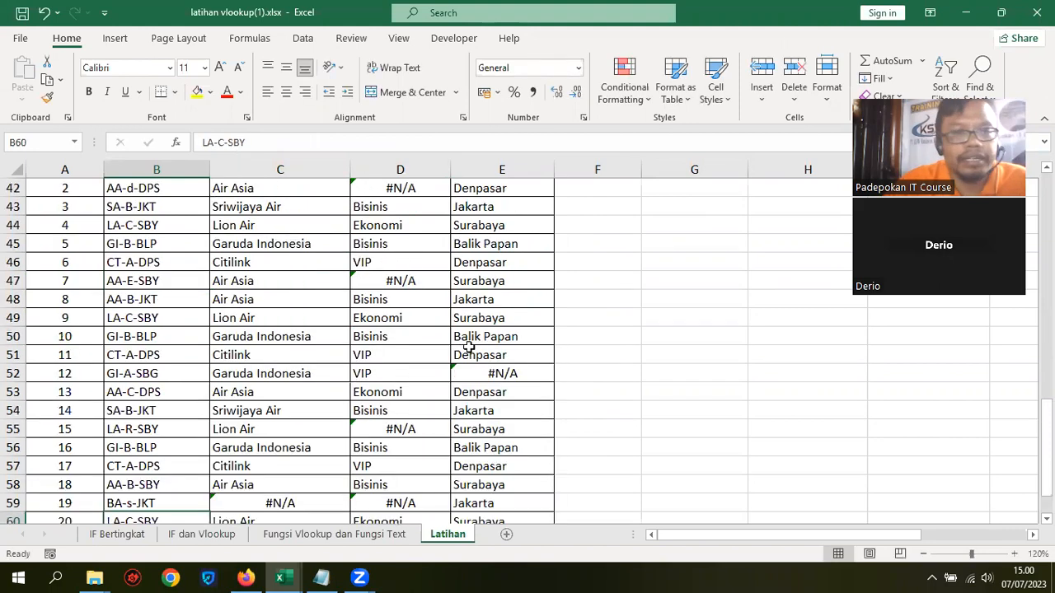
# - Change the airline part of the ticket code in B45 so that the code reads GB-B-BLP
pyautogui.click(254, 354)
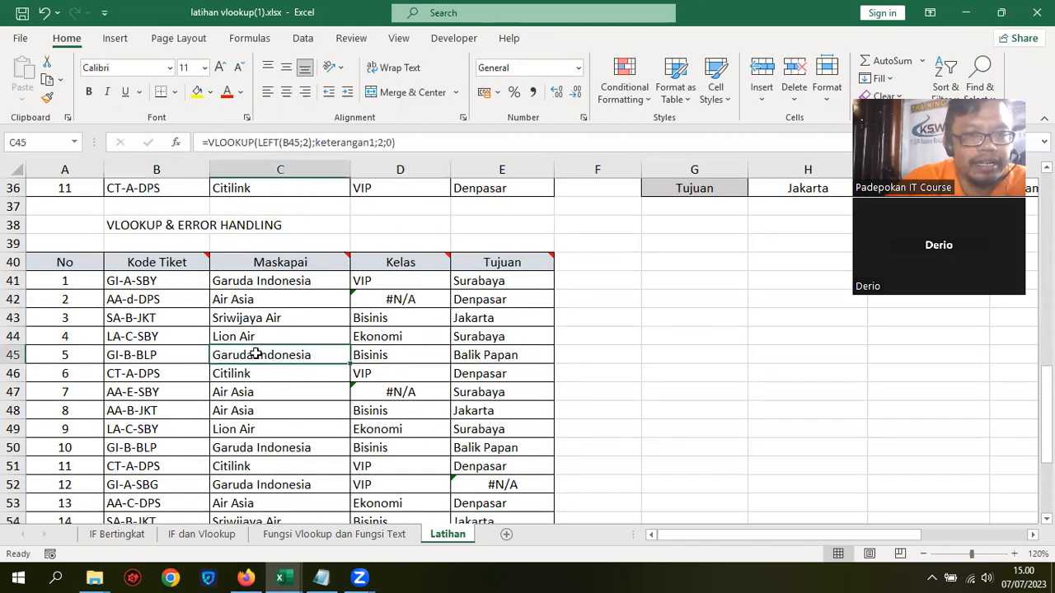
pyautogui.click(120, 356)
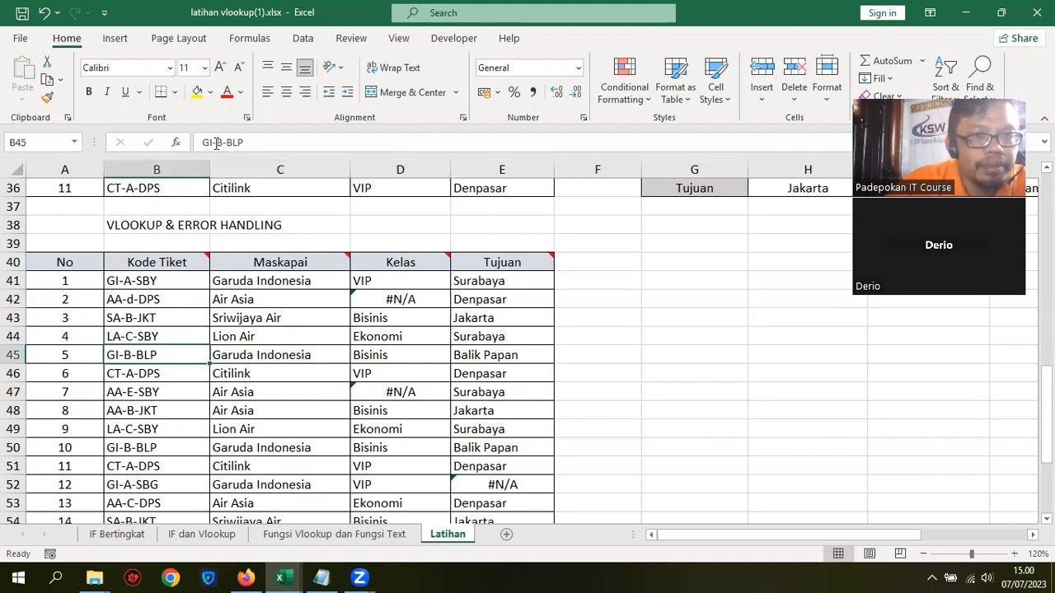
pyautogui.click(216, 142)
pyautogui.press('BackSpace')
pyautogui.write('B')
pyautogui.press('Return')
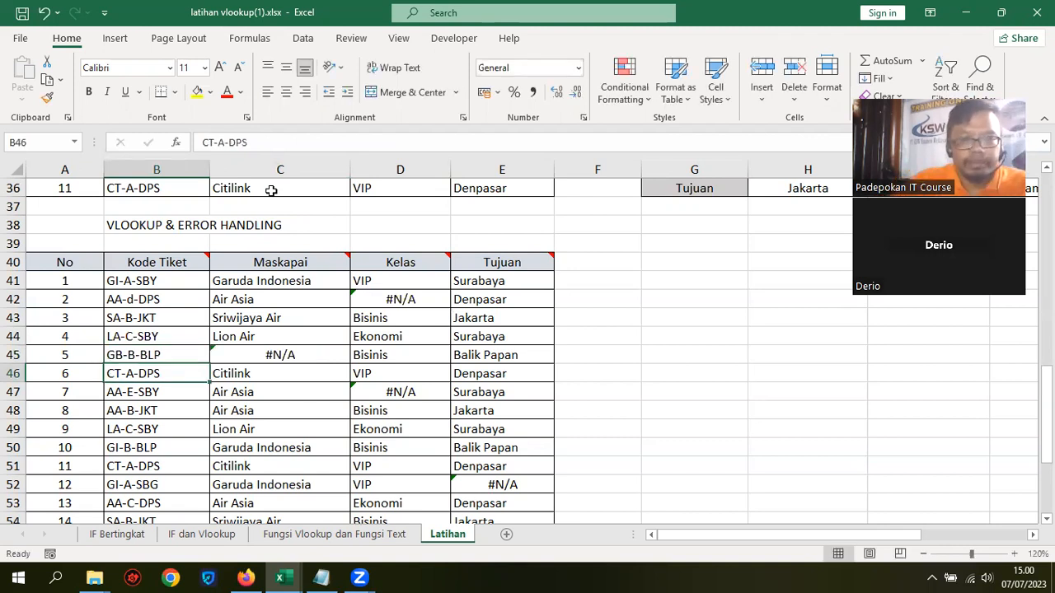
pyautogui.click(660, 301)
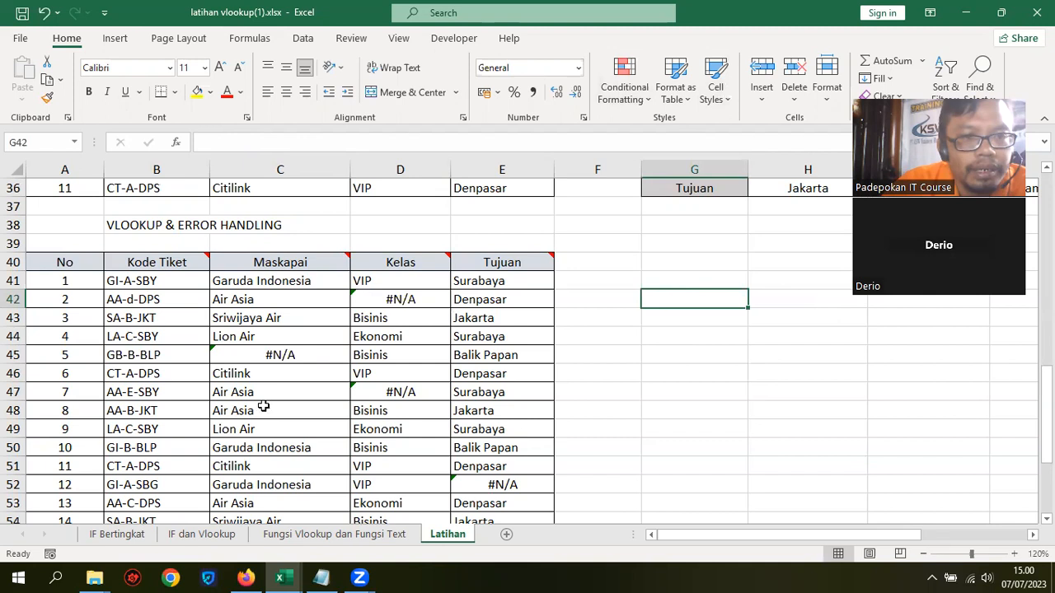
# - Examine the Maskapai formula in C45 and the ticket code in B45 that it looks up
pyautogui.click(261, 356)
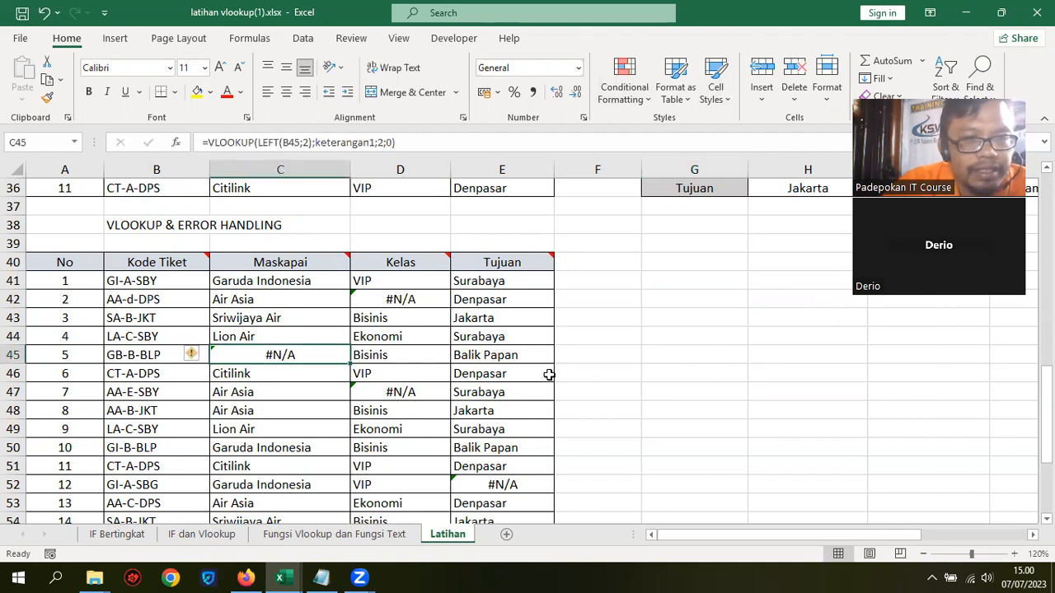
pyautogui.scroll(-5, 549, 375)
pyautogui.scroll(3, 549, 375)
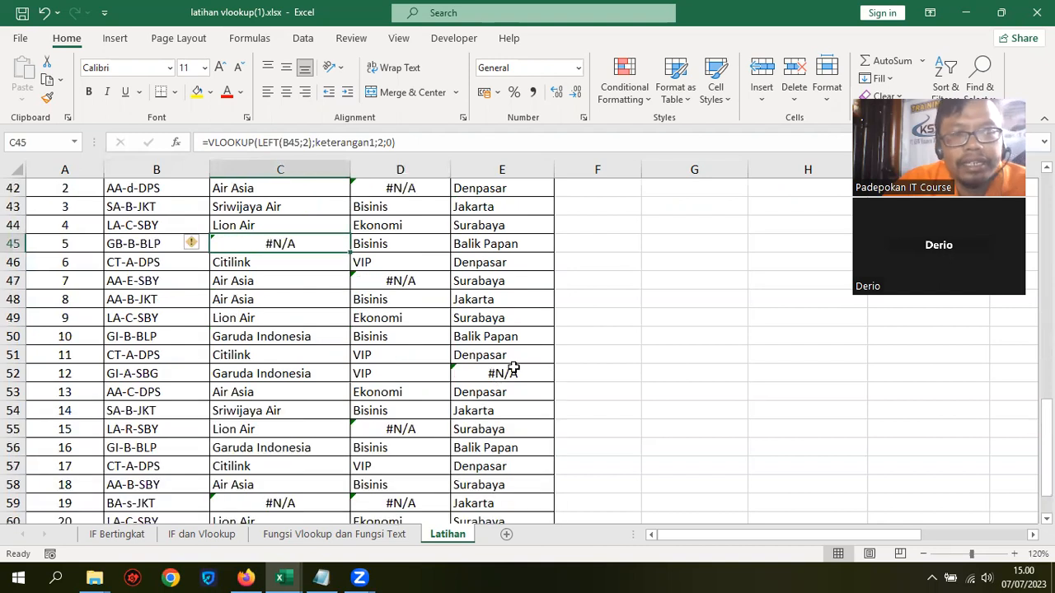
pyautogui.scroll(2, 516, 367)
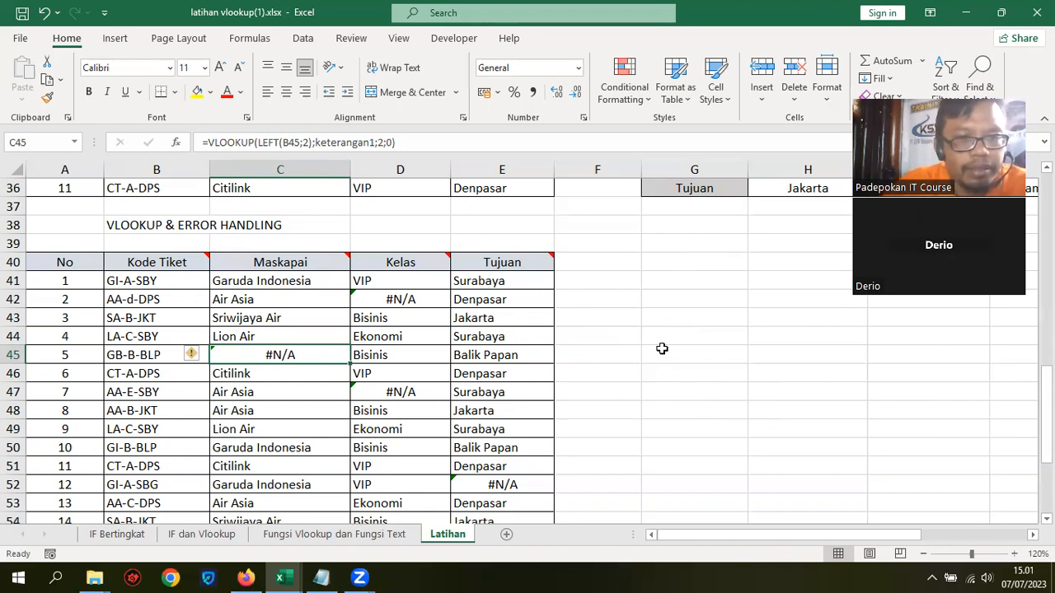
pyautogui.click(623, 357)
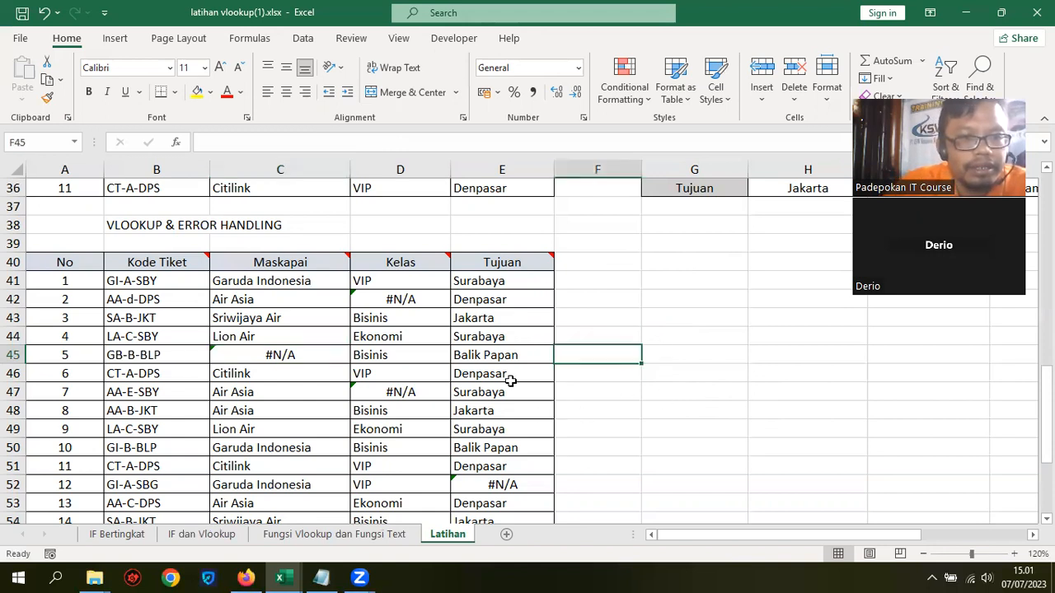
pyautogui.click(281, 355)
pyautogui.click(128, 356)
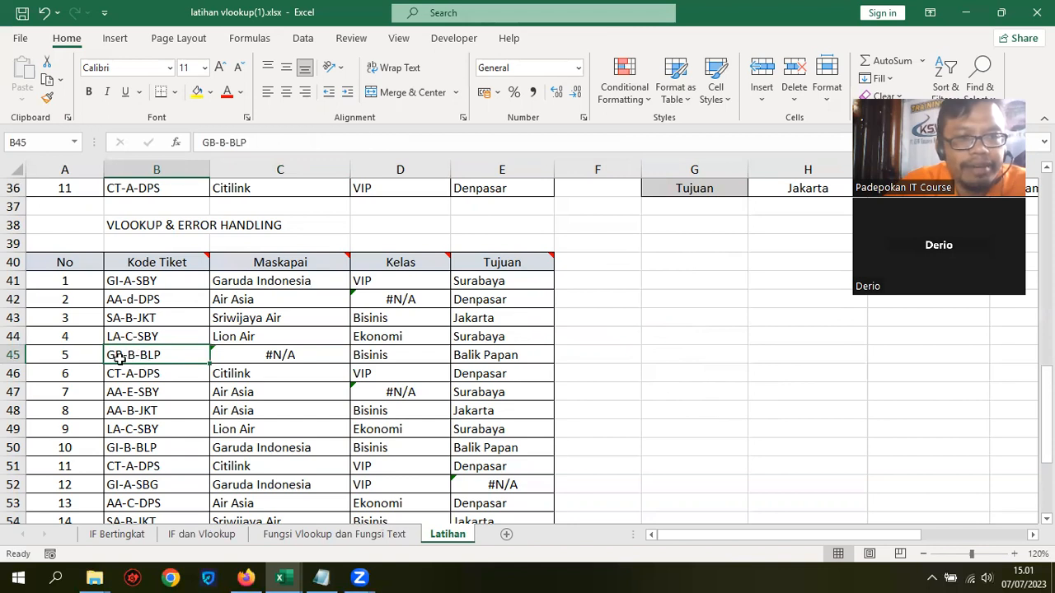
pyautogui.click(301, 358)
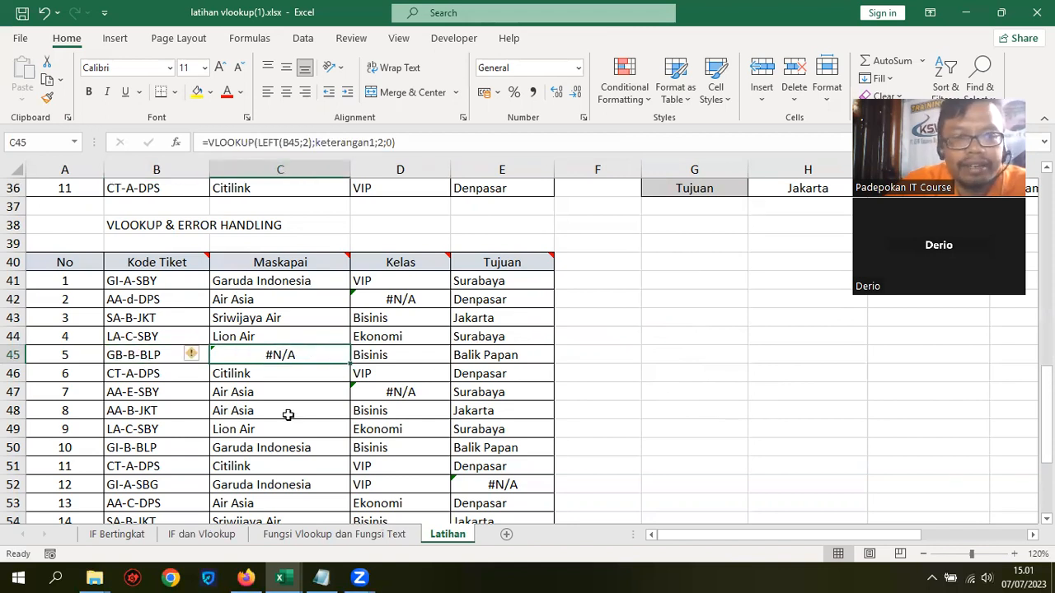
# - Replace the capital I in the ticket code in B50 with a lowercase l so that it reads Gl-B-BLP
pyautogui.scroll(-2, 634, 389)
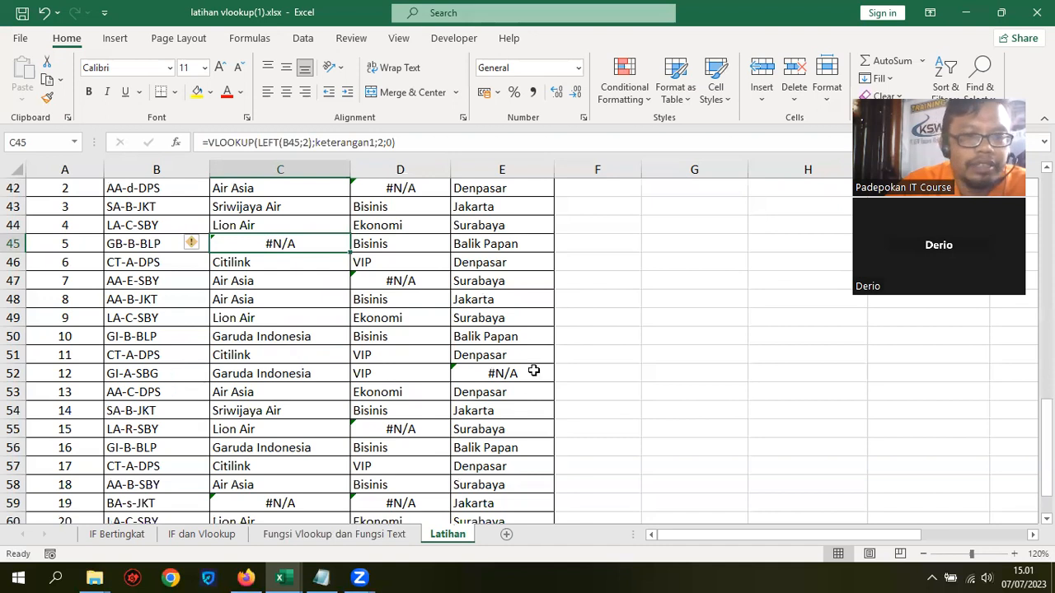
pyautogui.click(133, 337)
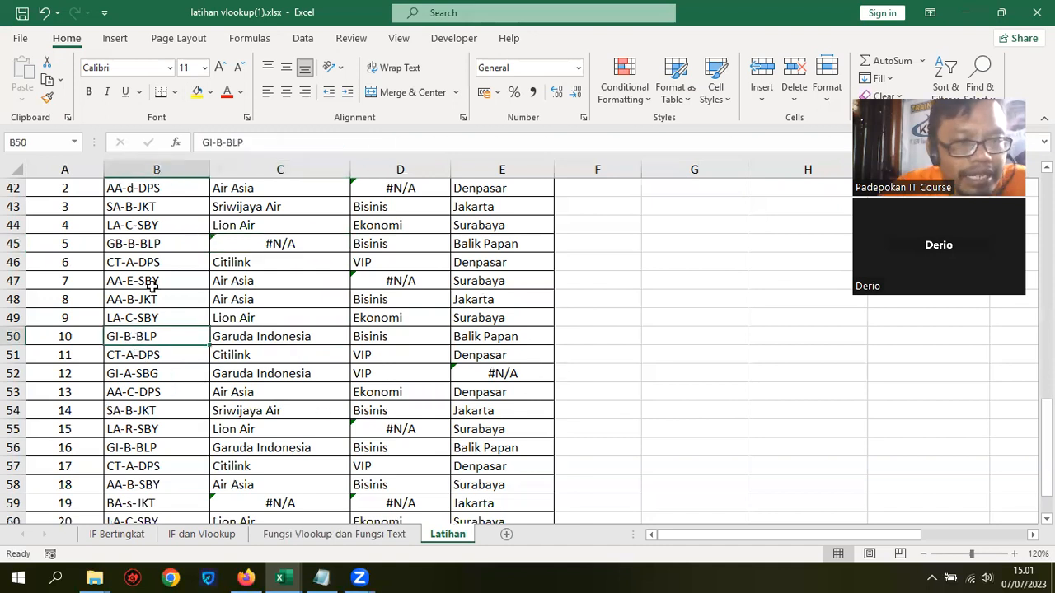
pyautogui.click(222, 144)
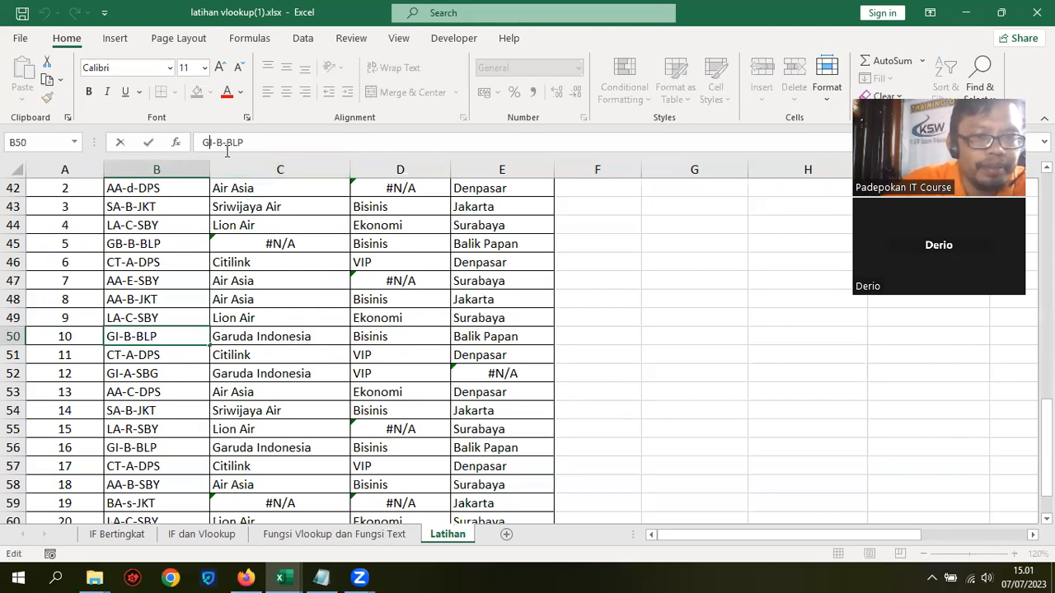
pyautogui.press('BackSpace')
pyautogui.write('l')
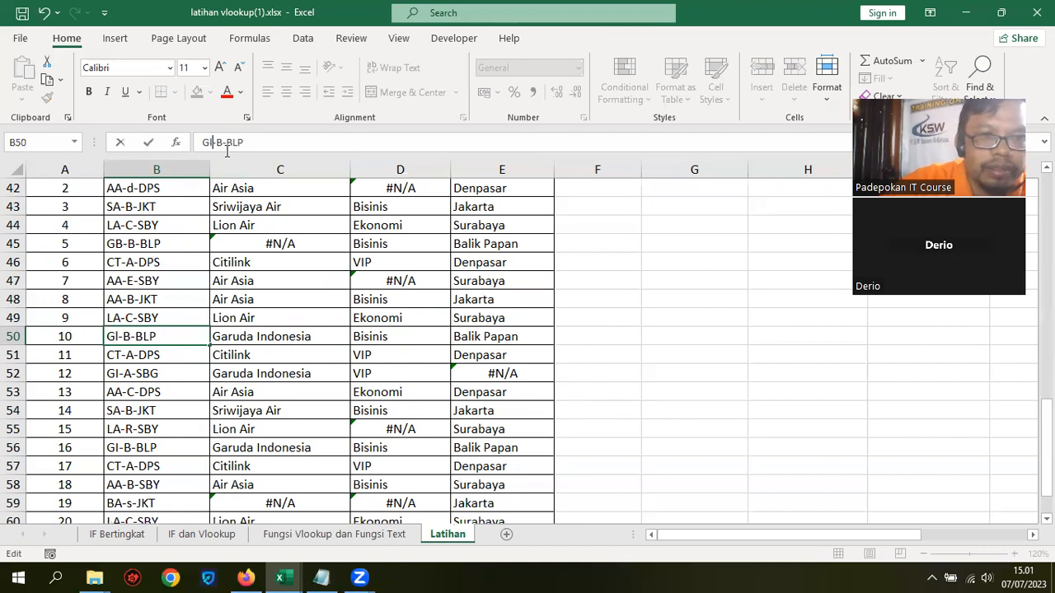
pyautogui.press('Return')
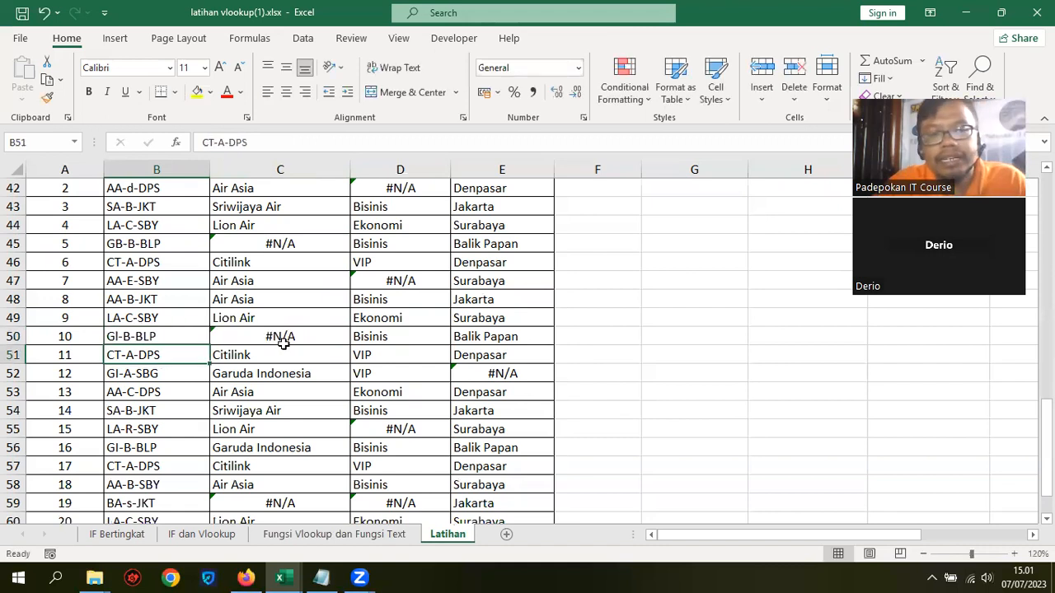
pyautogui.click(160, 333)
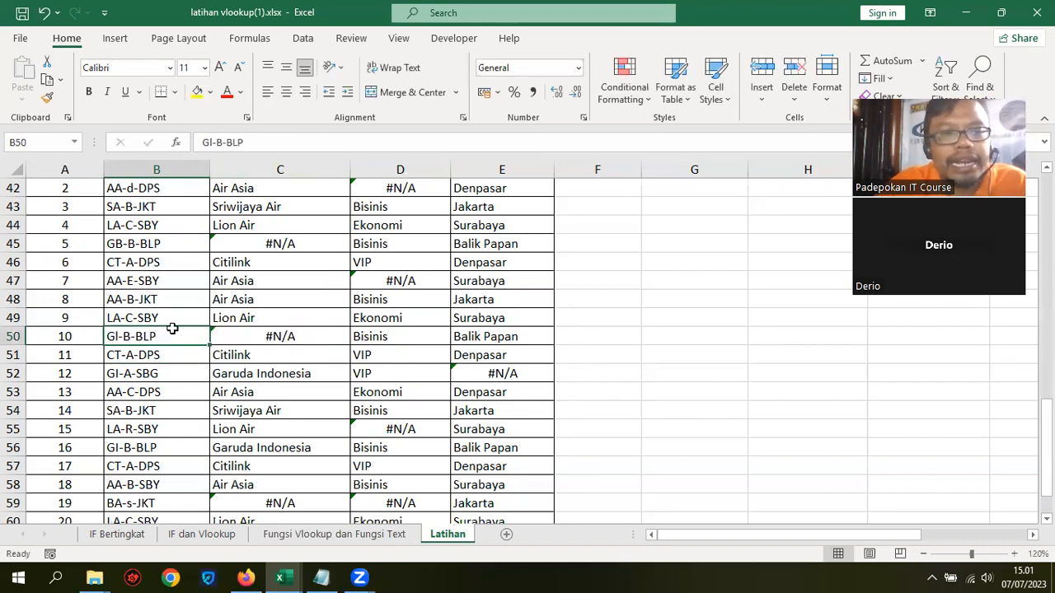
pyautogui.click(327, 339)
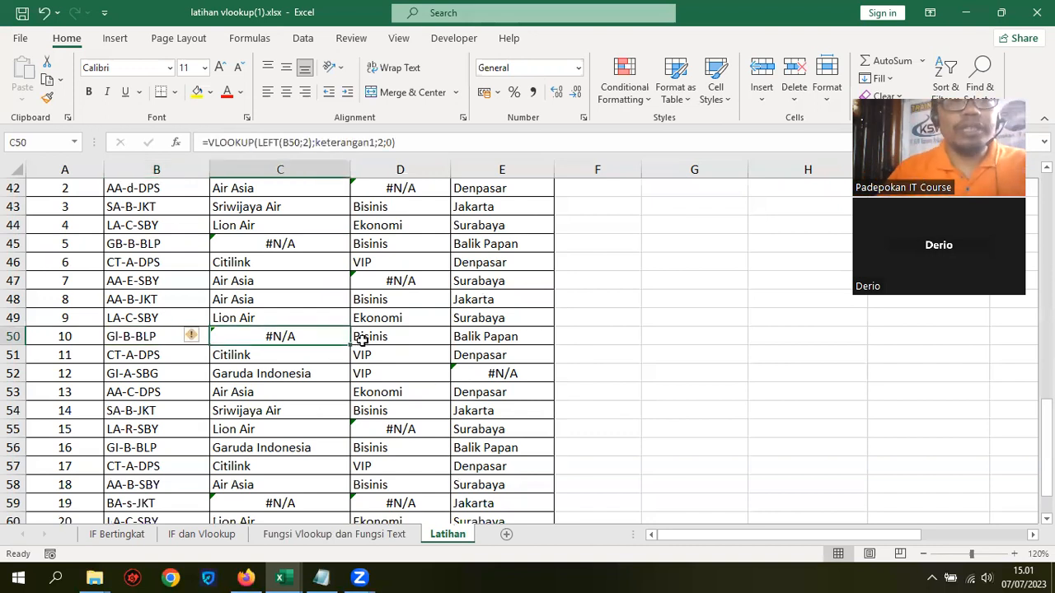
# - Wrap the existing VLOOKUP in the first Maskapai cell, C41, in an IFERROR function
pyautogui.scroll(1, 362, 339)
pyautogui.click(272, 301)
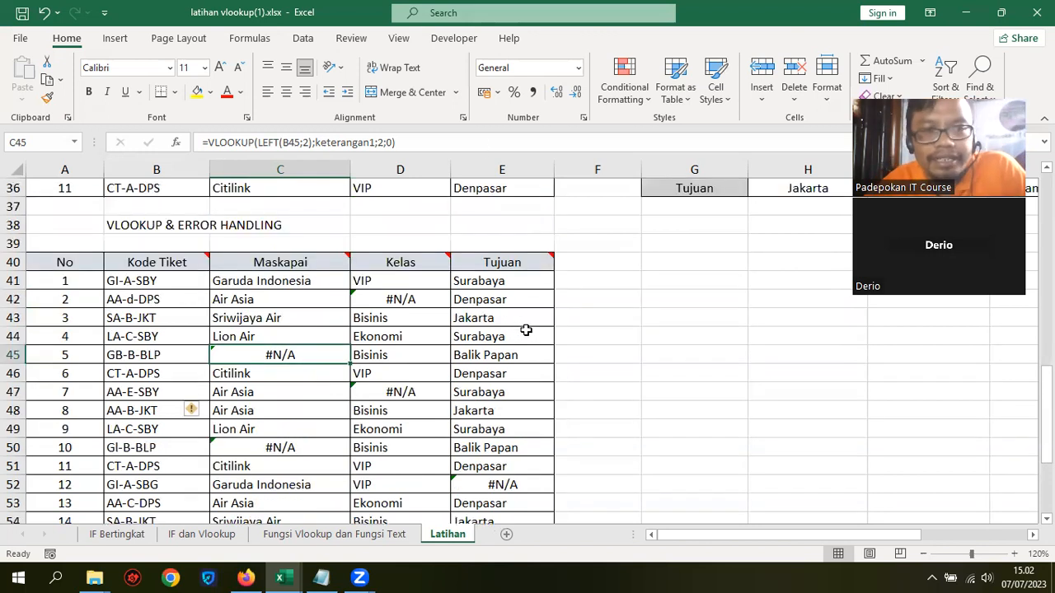
pyautogui.scroll(2, 527, 327)
pyautogui.click(260, 338)
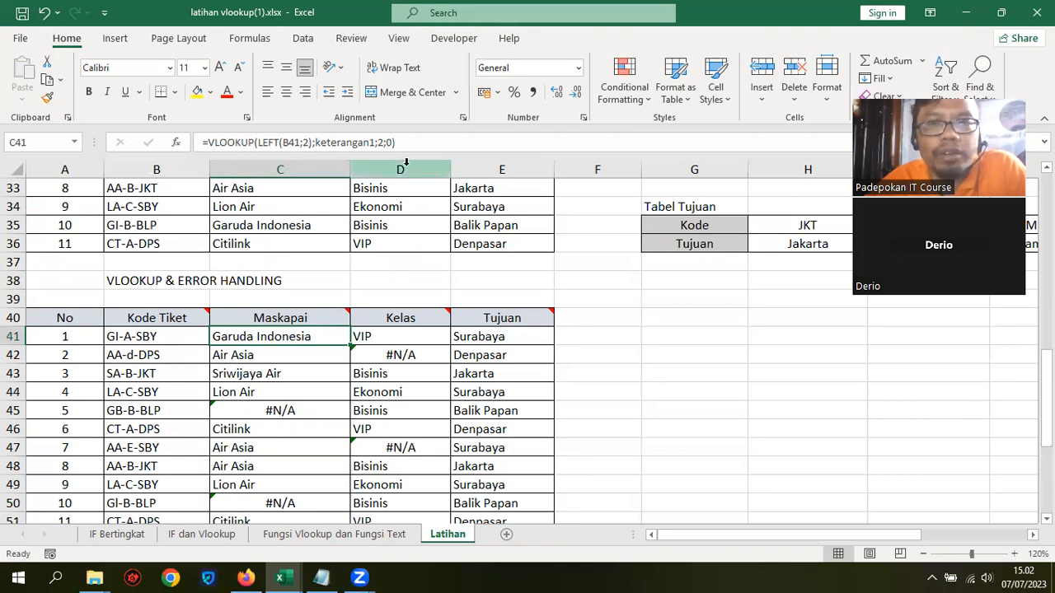
pyautogui.click(209, 142)
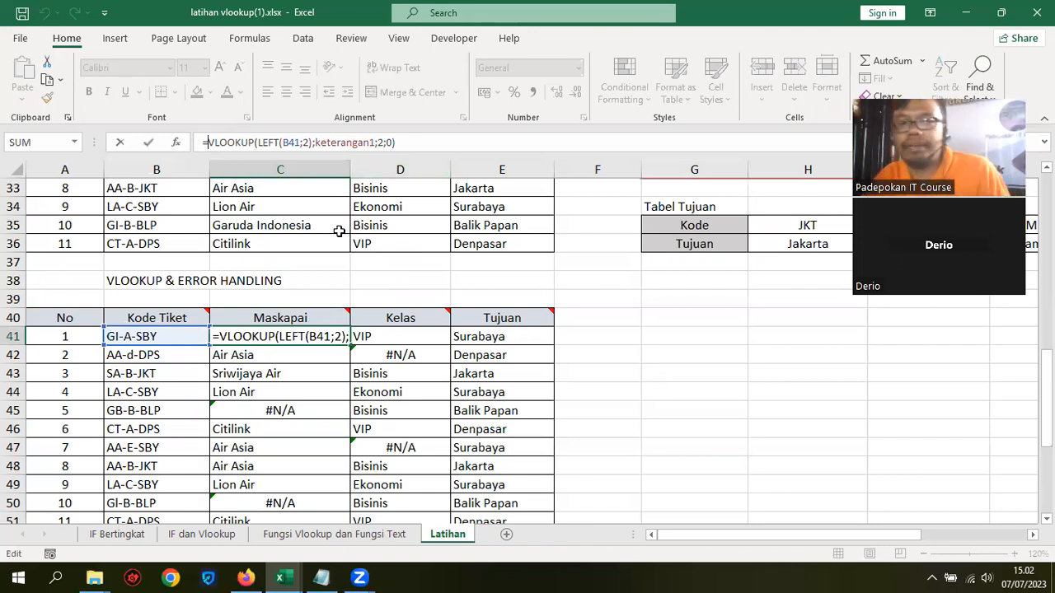
pyautogui.write('if')
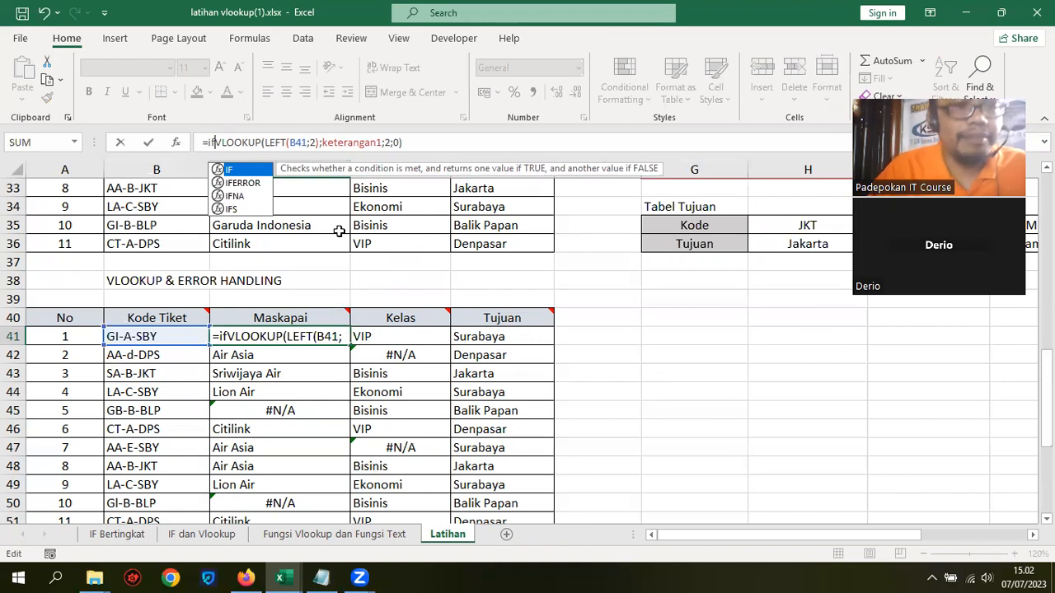
pyautogui.press('Down')
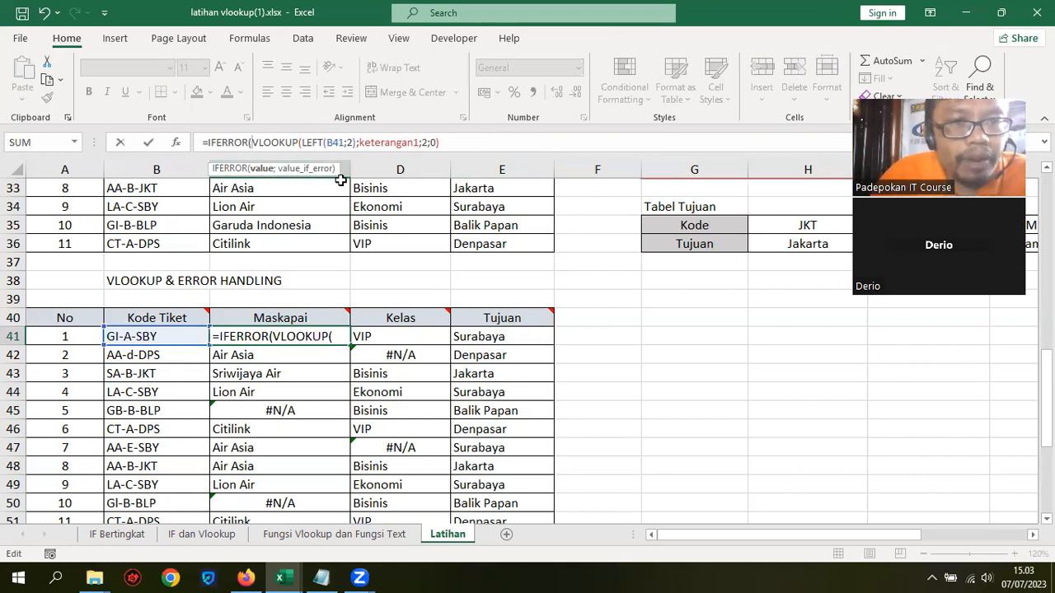
# - Complete the IFERROR formula in C41 with the error value "Kode Tiket Tidak Terdaftar"
pyautogui.click(442, 143)
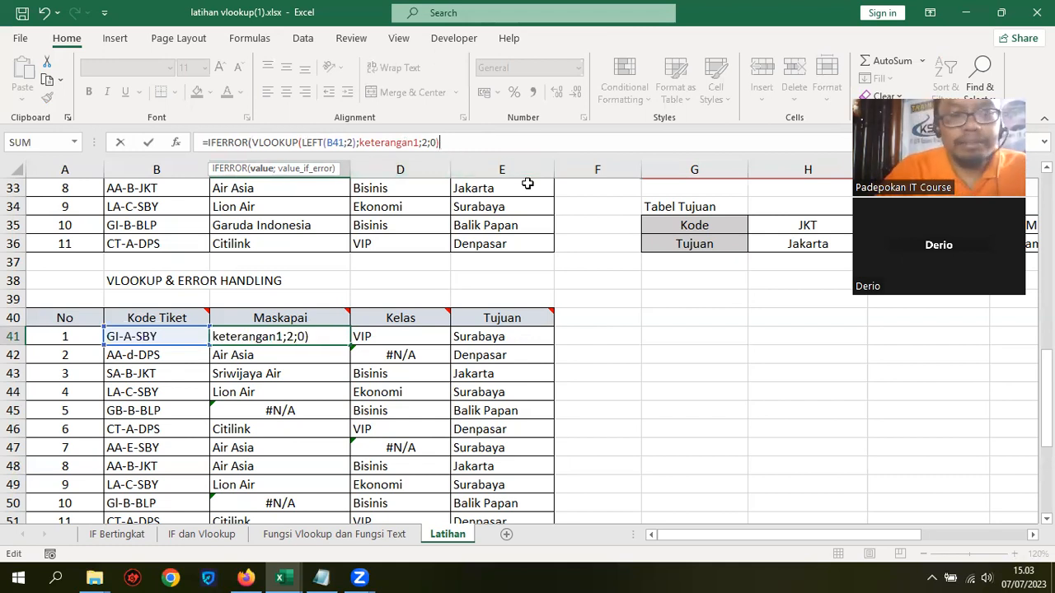
pyautogui.write(';')
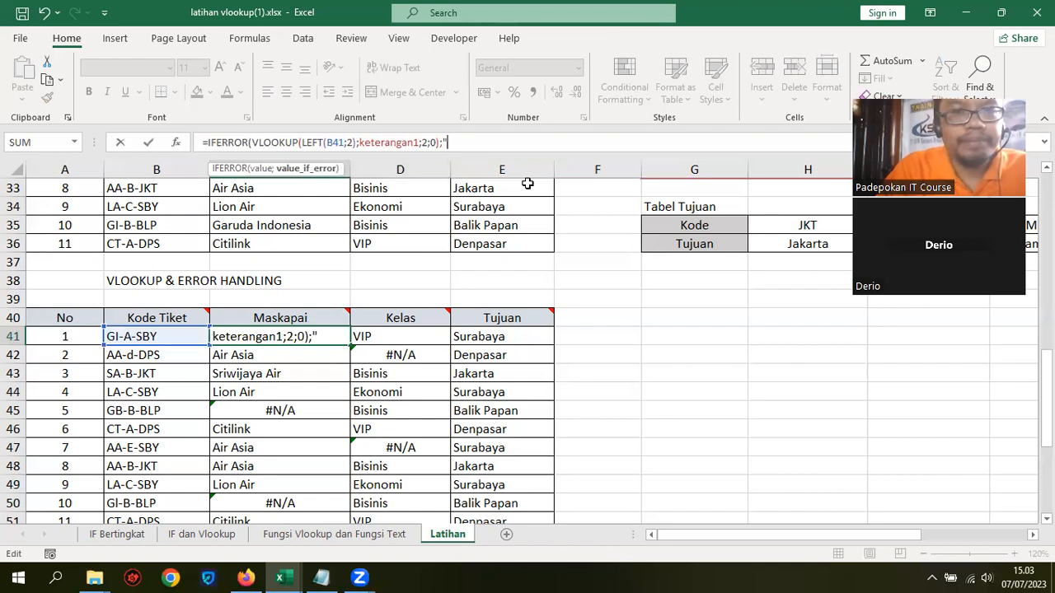
pyautogui.write('"Kode')
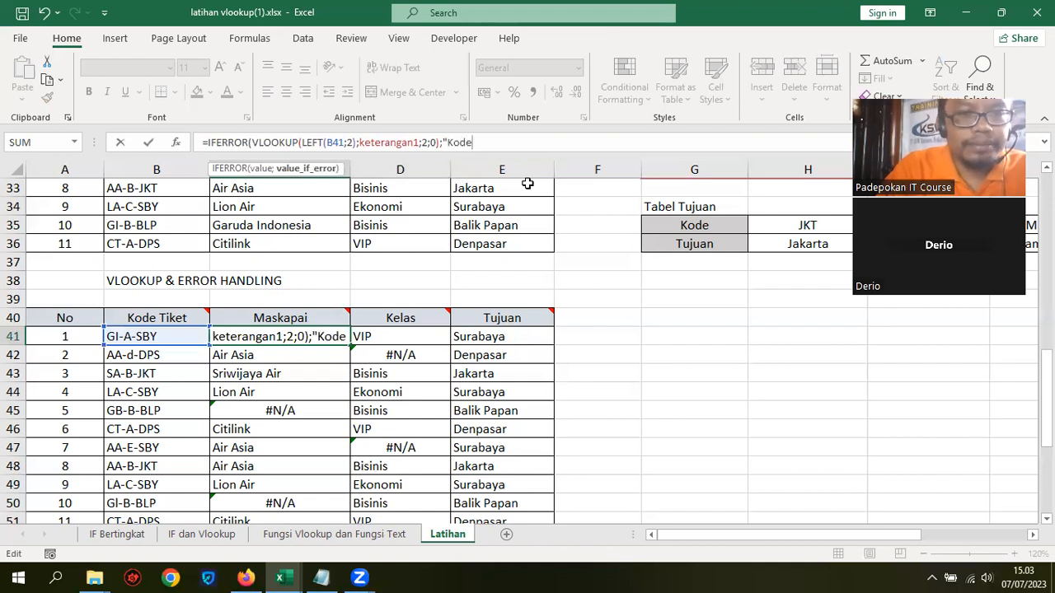
pyautogui.write(' Tiket')
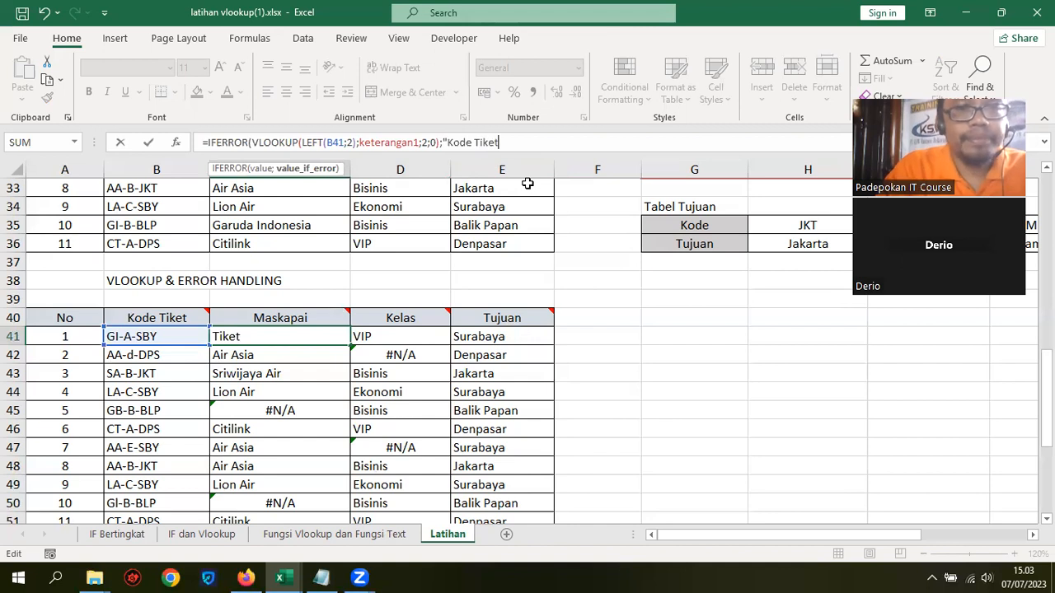
pyautogui.write(' Tidak')
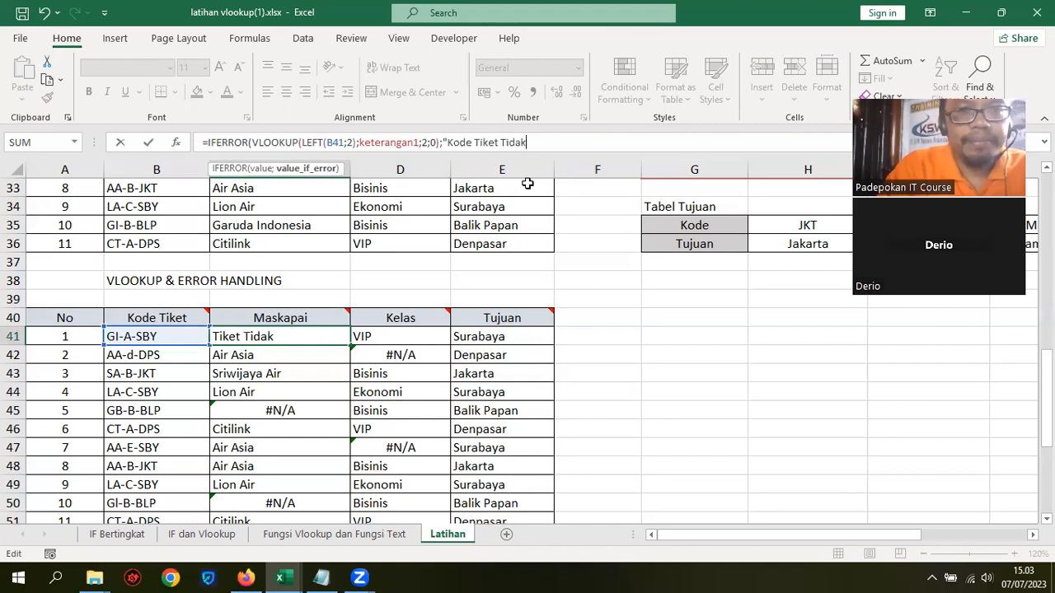
pyautogui.write(' Ada')
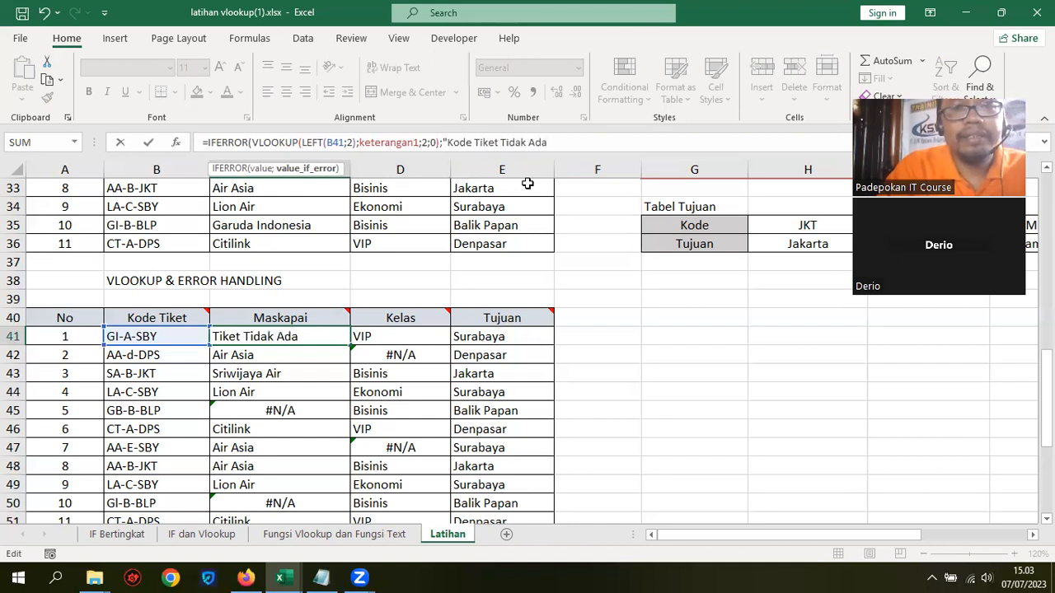
pyautogui.press('BackSpace')
pyautogui.press('BackSpace')
pyautogui.write('Terdaftar')
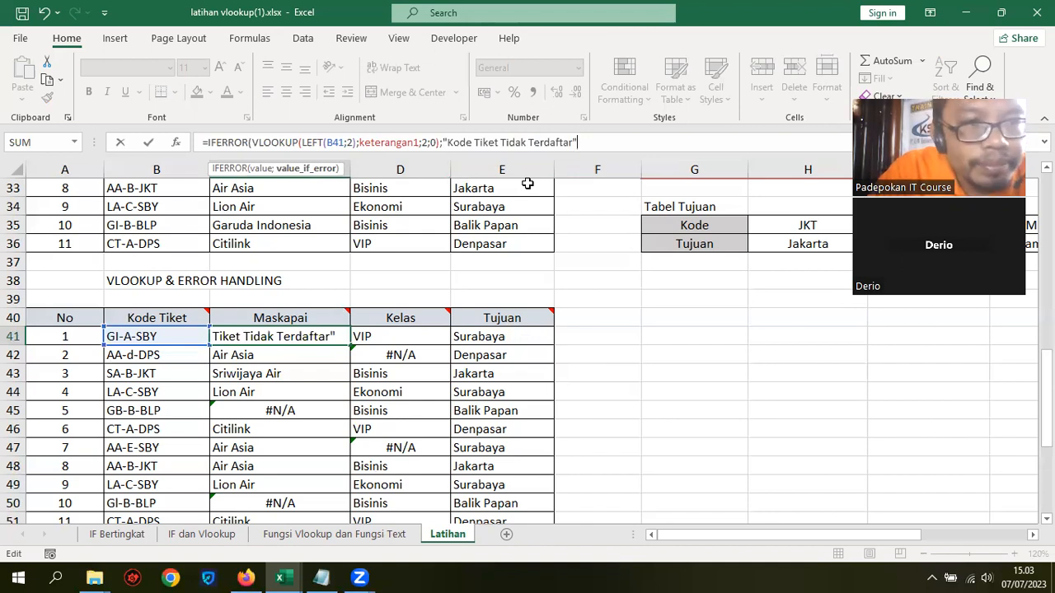
pyautogui.write('")')
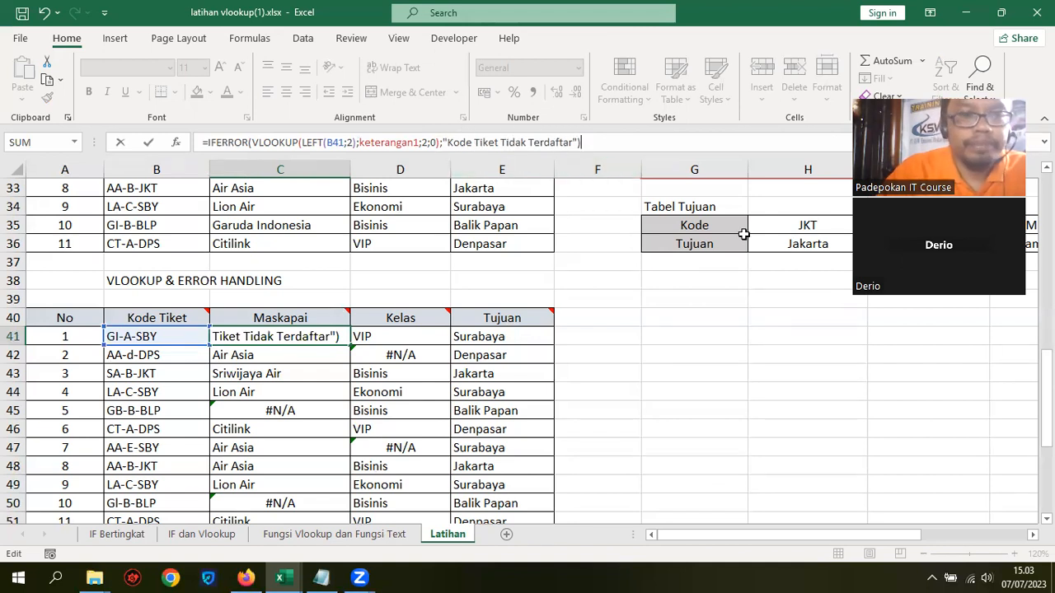
pyautogui.press('Return')
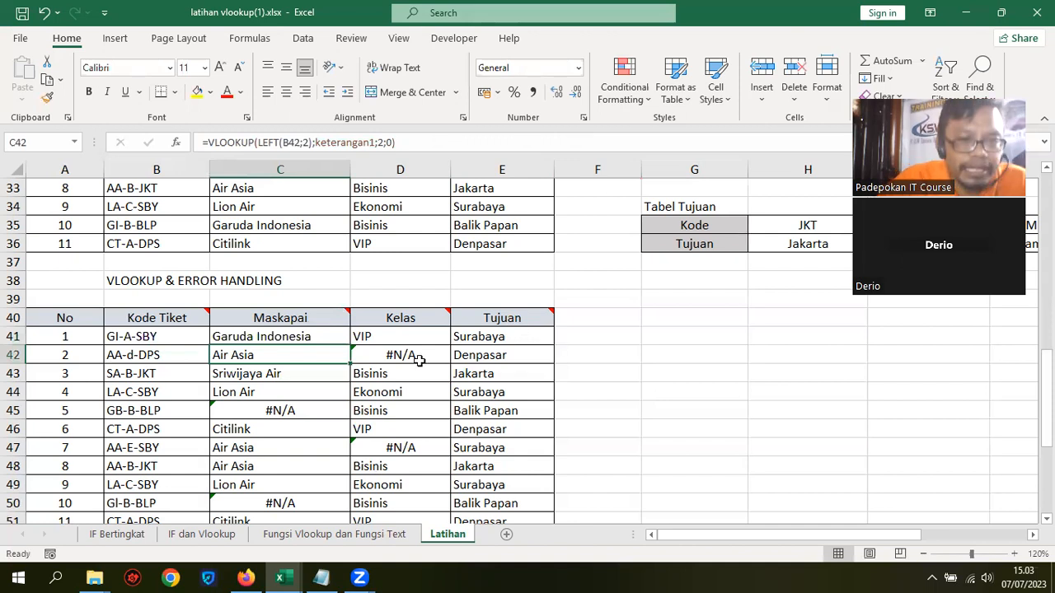
# - Fill the IFERROR formula from C41 down to C62 and widen the Maskapai column to fit the full error text
pyautogui.click(305, 336)
pyautogui.moveTo(350, 345); pyautogui.dragTo(328, 487)
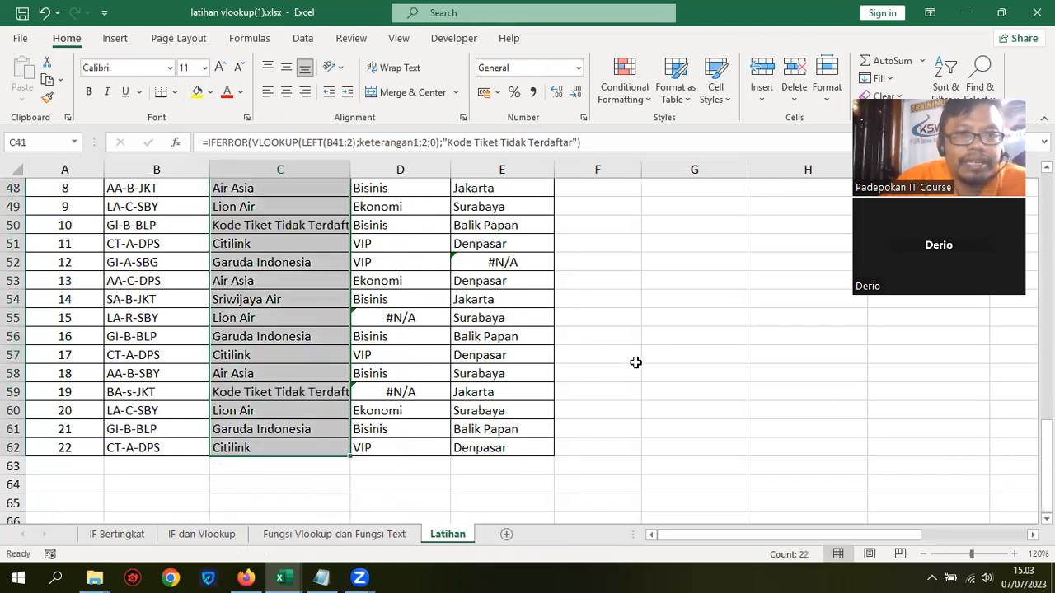
pyautogui.scroll(3, 636, 363)
pyautogui.moveTo(351, 170); pyautogui.dragTo(372, 172)
pyautogui.click(620, 283)
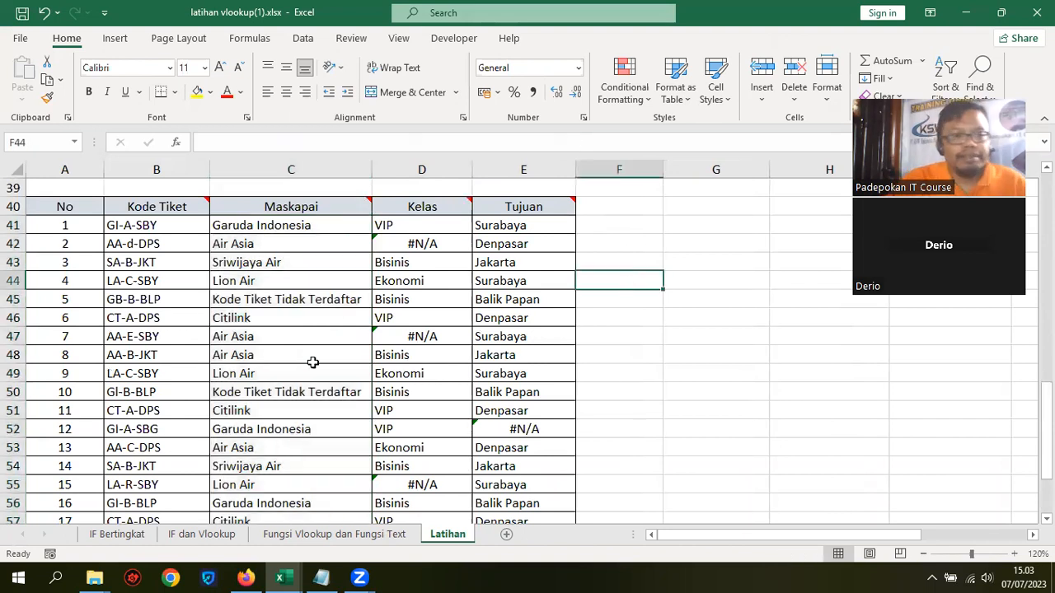
pyautogui.click(265, 234)
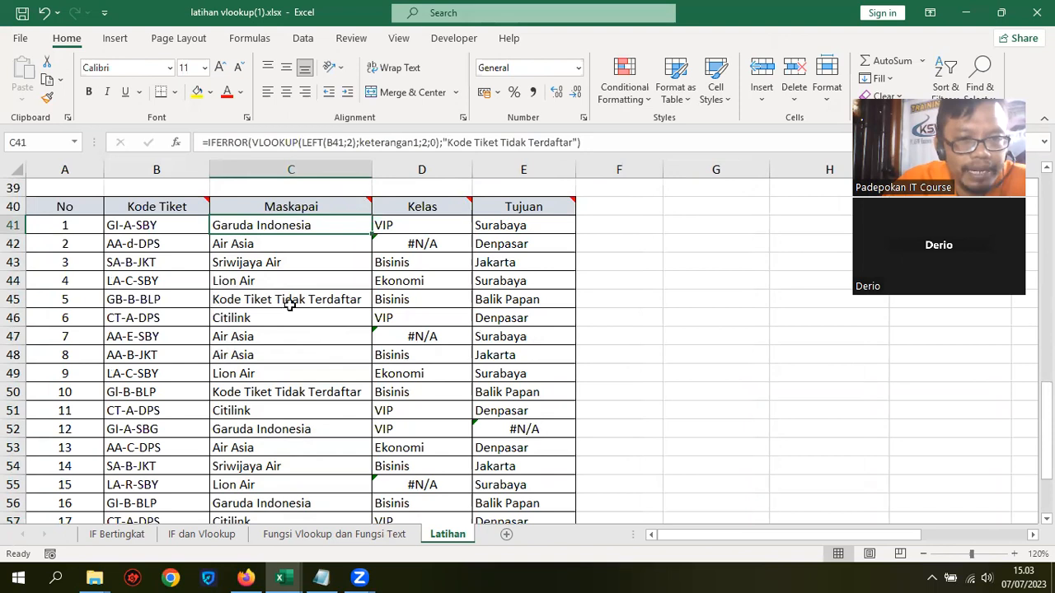
pyautogui.click(132, 302)
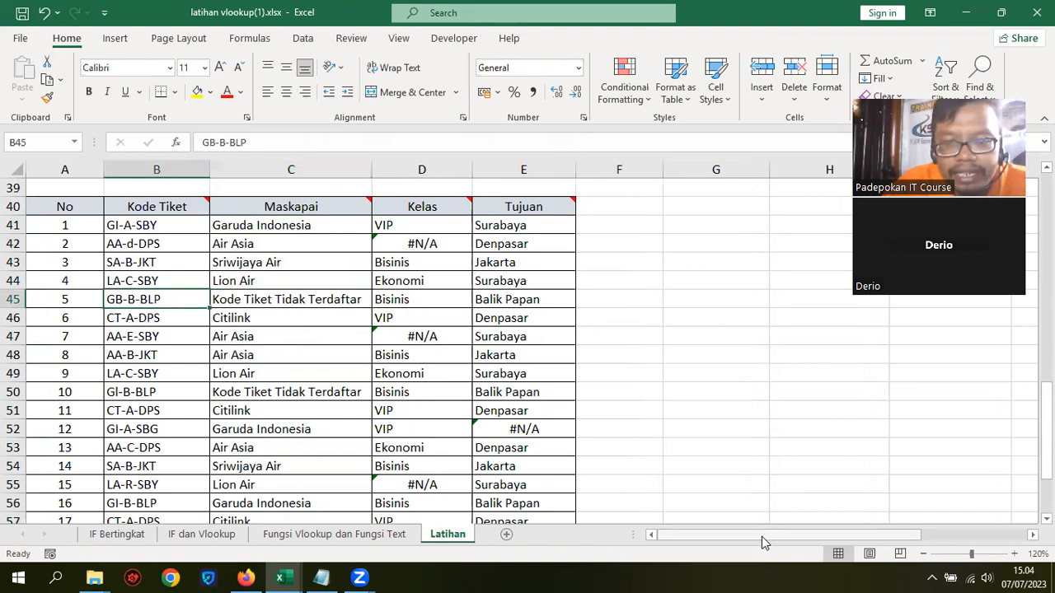
pyautogui.hscroll(2, 762, 542)
pyautogui.scroll(4, 858, 437)
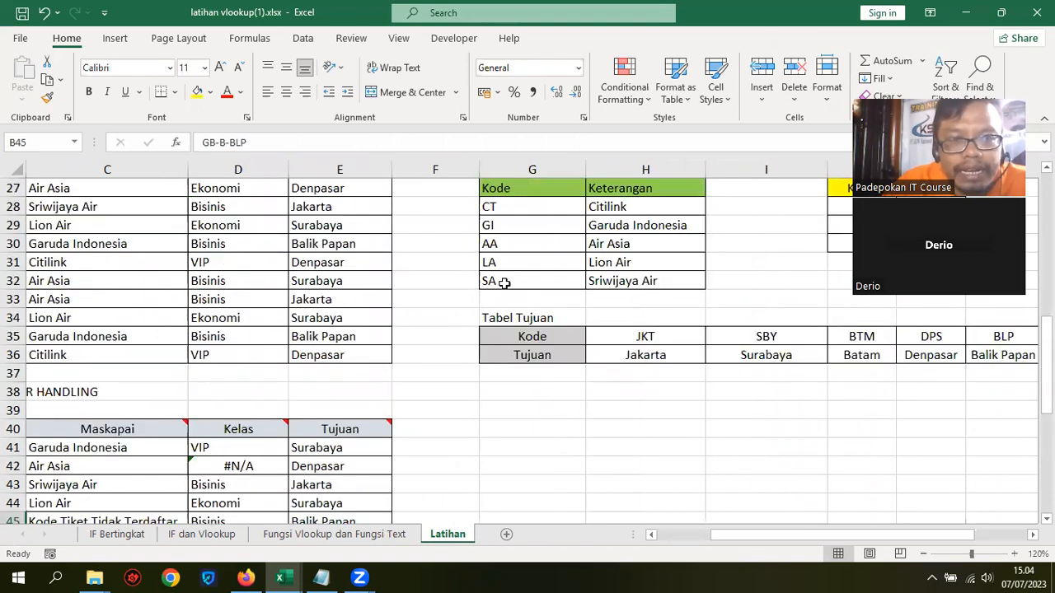
pyautogui.moveTo(754, 541); pyautogui.dragTo(677, 534)
pyautogui.scroll(-1, 547, 411)
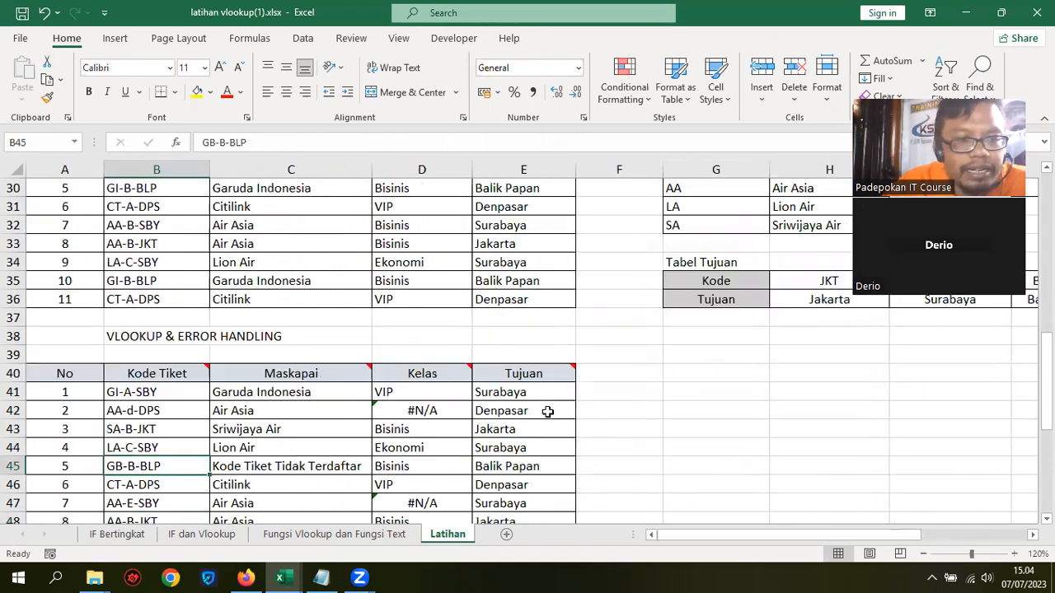
pyautogui.scroll(-5, 547, 412)
pyautogui.scroll(2, 547, 412)
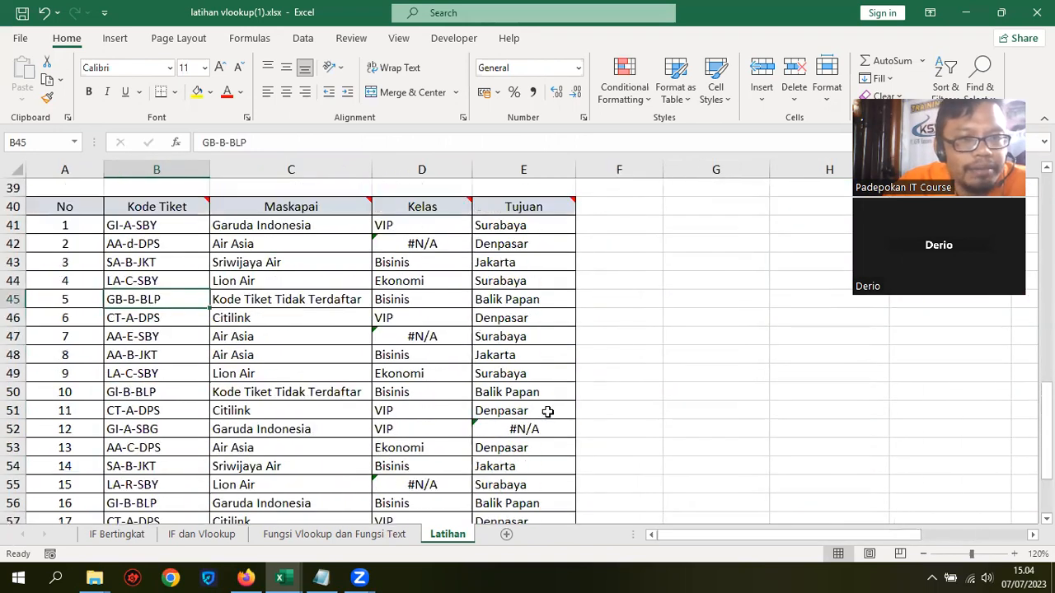
# - Replace the IFERROR error value in C45 with "-"
pyautogui.click(305, 302)
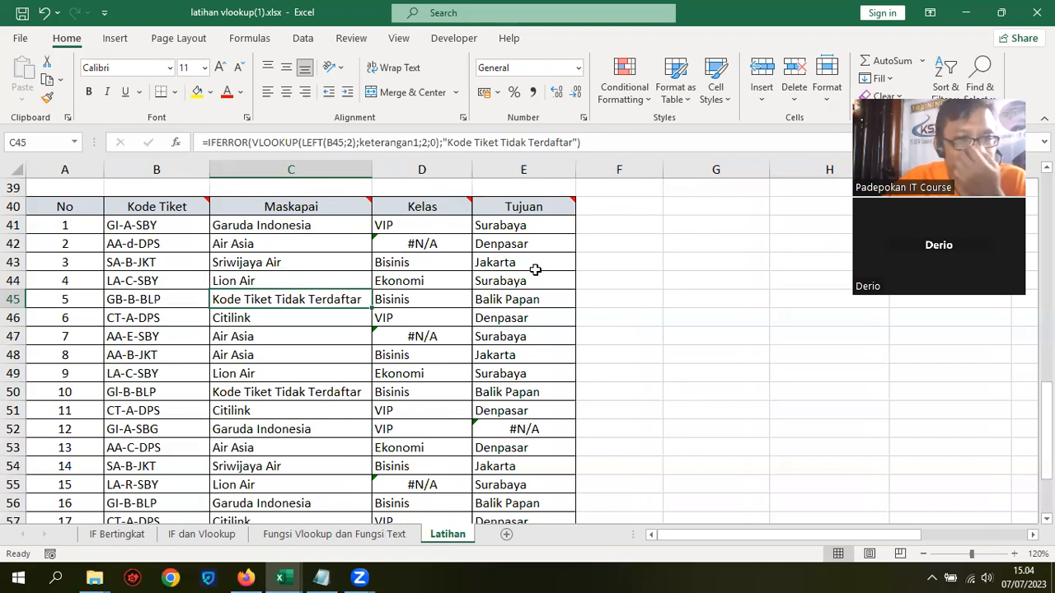
pyautogui.click(571, 142)
pyautogui.press('BackSpace')
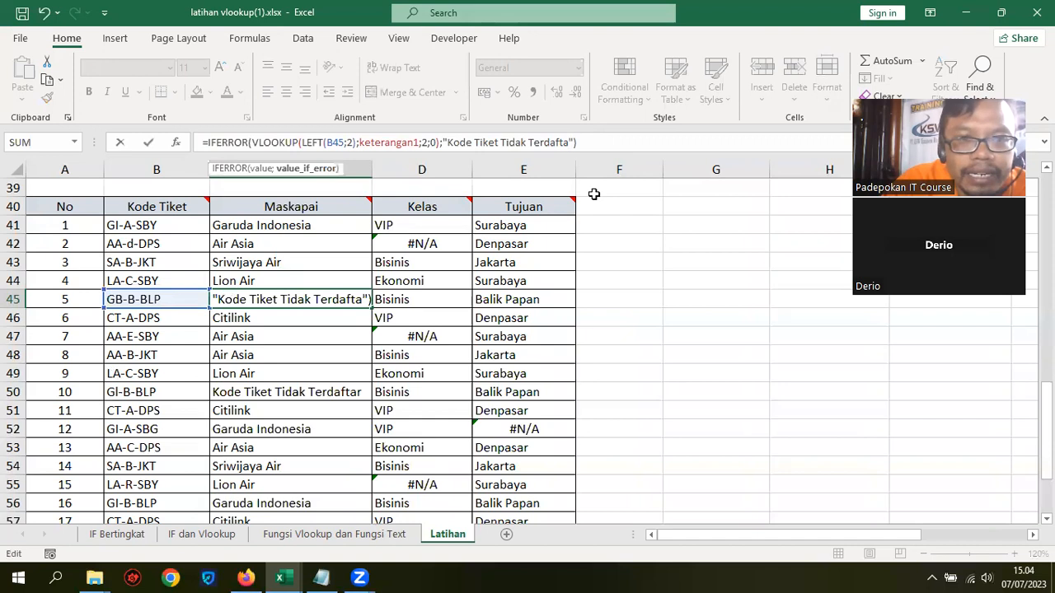
pyautogui.press('BackSpace')
pyautogui.press('BackSpace')
pyautogui.press('BackSpace')
pyautogui.press('BackSpace')
pyautogui.press('BackSpace')
pyautogui.press('BackSpace')
pyautogui.press('BackSpace')
pyautogui.press('BackSpace')
pyautogui.press('BackSpace')
pyautogui.press('BackSpace')
pyautogui.press('BackSpace')
pyautogui.press('BackSpace')
pyautogui.press('BackSpace')
pyautogui.press('BackSpace')
pyautogui.press('BackSpace')
pyautogui.press('BackSpace')
pyautogui.press('BackSpace')
pyautogui.press('BackSpace')
pyautogui.press('BackSpace')
pyautogui.press('BackSpace')
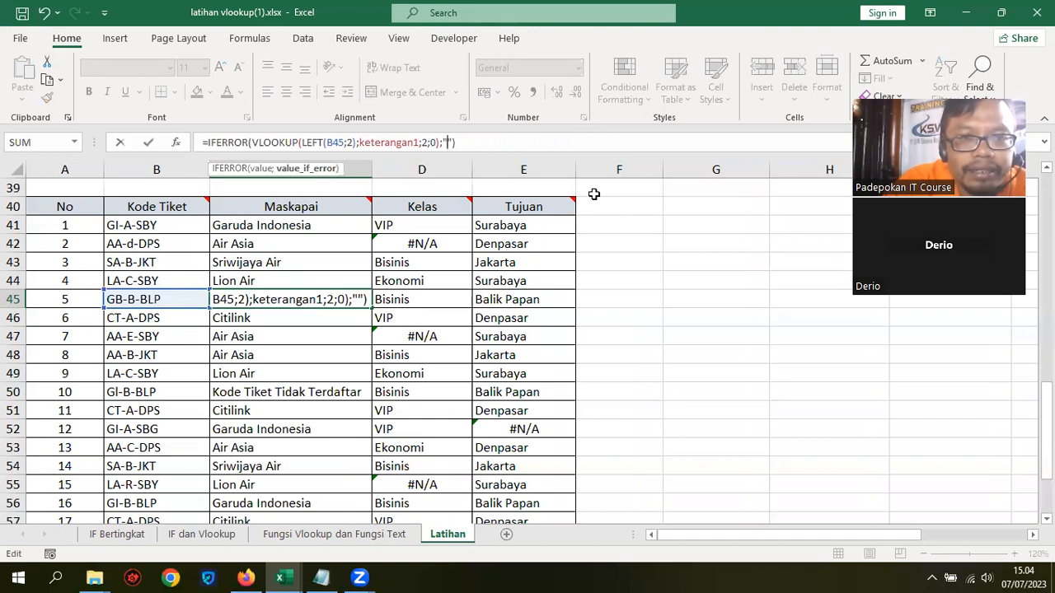
pyautogui.write('-')
pyautogui.press('Return')
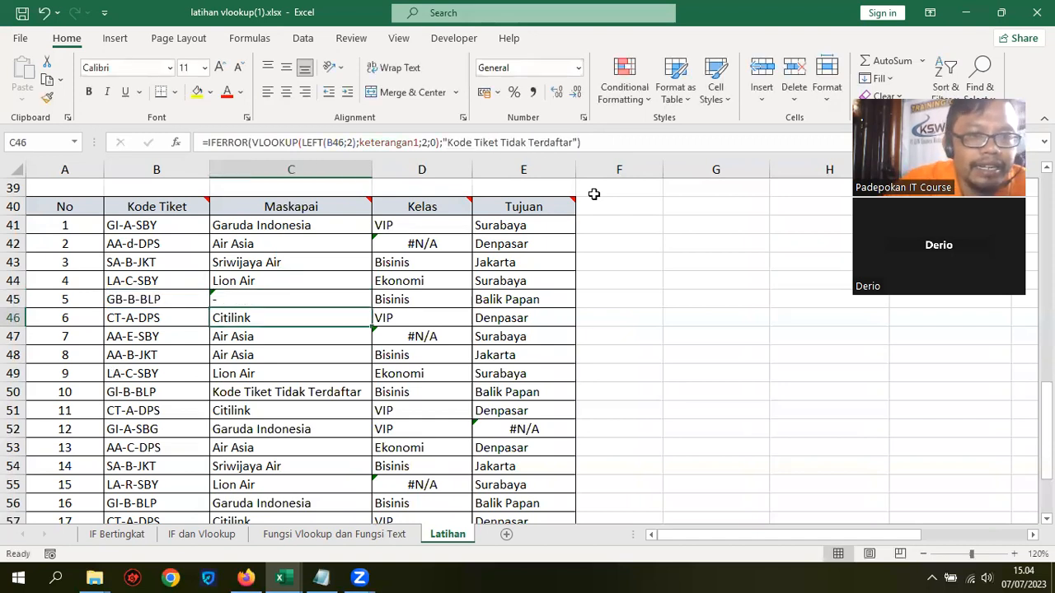
# - Change the error value of the IFERROR formula in the first Maskapai cell, C41, to "-"
pyautogui.click(321, 234)
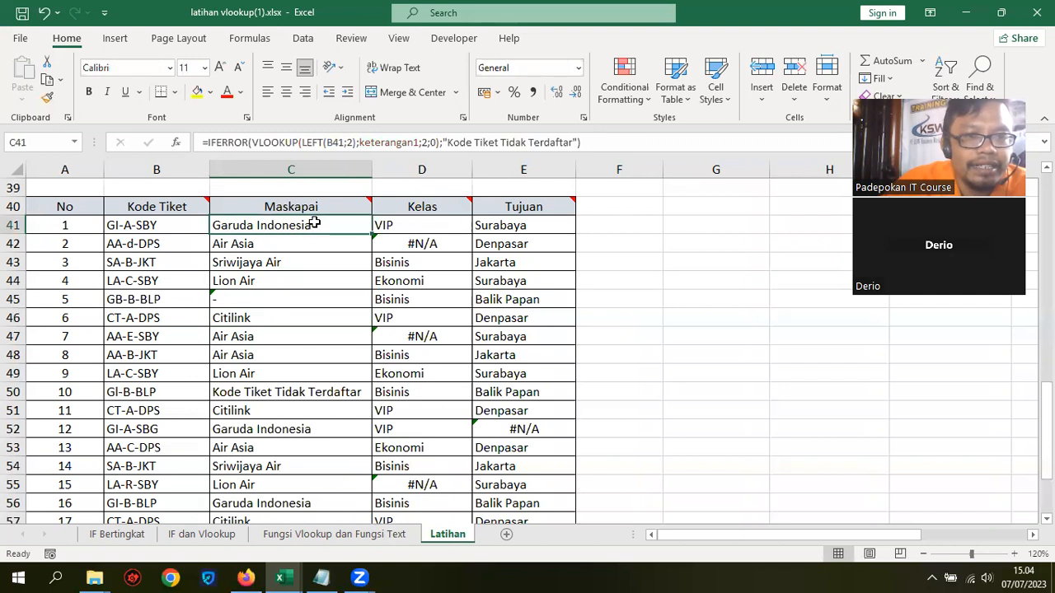
pyautogui.click(575, 142)
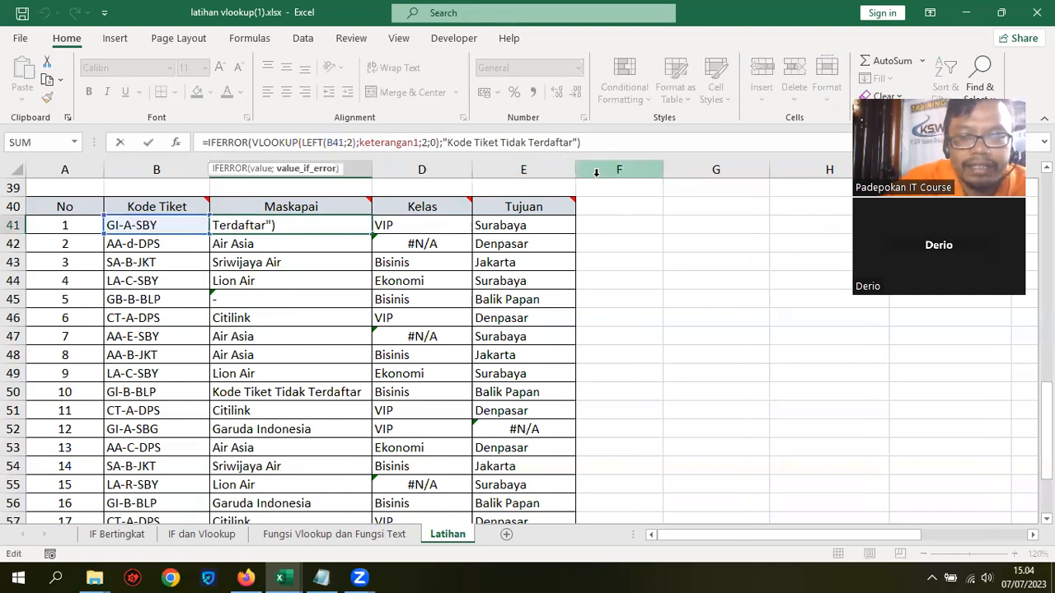
pyautogui.press('BackSpace')
pyautogui.press('BackSpace')
pyautogui.press('BackSpace')
pyautogui.press('BackSpace')
pyautogui.press('BackSpace')
pyautogui.press('BackSpace')
pyautogui.press('BackSpace')
pyautogui.press('BackSpace')
pyautogui.press('BackSpace')
pyautogui.press('BackSpace')
pyautogui.press('BackSpace')
pyautogui.press('BackSpace')
pyautogui.press('BackSpace')
pyautogui.press('BackSpace')
pyautogui.press('BackSpace')
pyautogui.press('BackSpace')
pyautogui.press('BackSpace')
pyautogui.press('BackSpace')
pyautogui.press('BackSpace')
pyautogui.press('BackSpace')
pyautogui.press('BackSpace')
pyautogui.press('BackSpace')
pyautogui.press('BackSpace')
pyautogui.write('-')
pyautogui.hotkey('ctrl', 'Return')
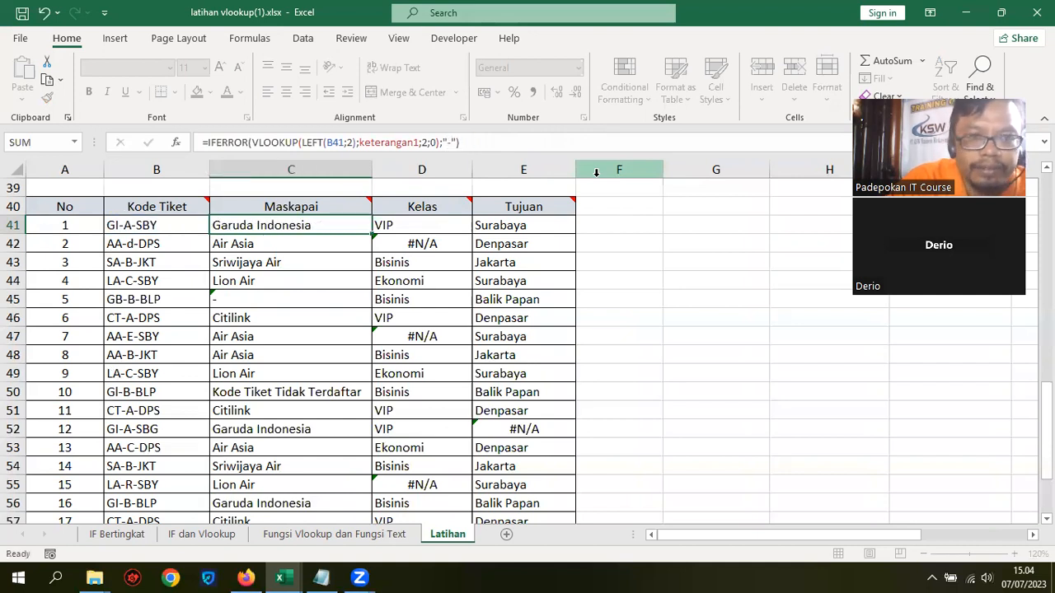
pyautogui.hotkey('ctrl', 'z')
pyautogui.hotkey('ctrl', 'y')
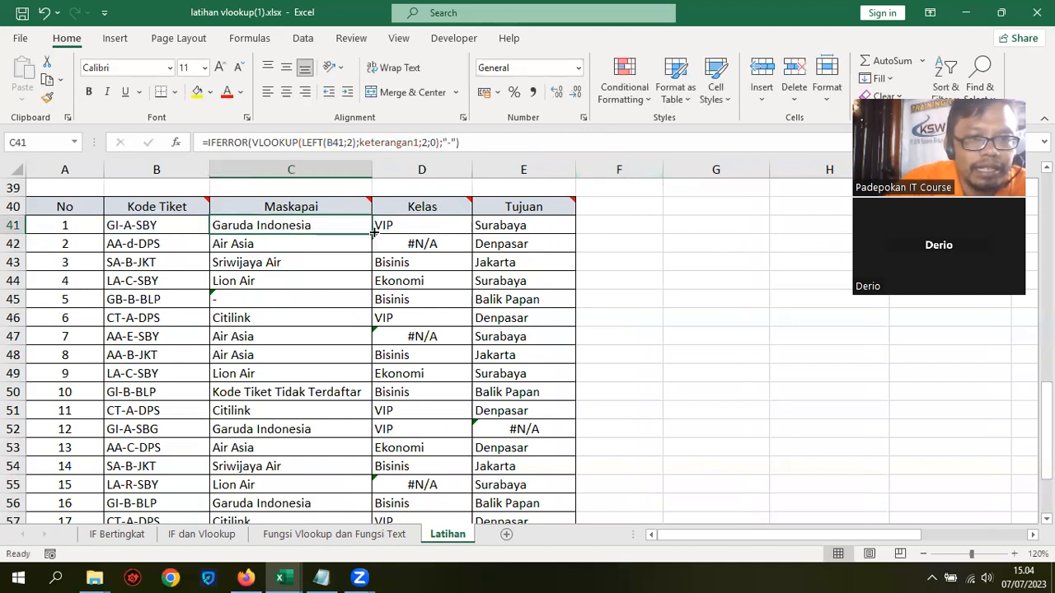
# - Fill the updated IFERROR formula from C41 down to C62 and check the result for ticket code GB-B-BLP
pyautogui.moveTo(373, 233)
pyautogui.mouseDown()
pyautogui.moveTo(351, 512)
pyautogui.moveTo(341, 498)
pyautogui.mouseUp()
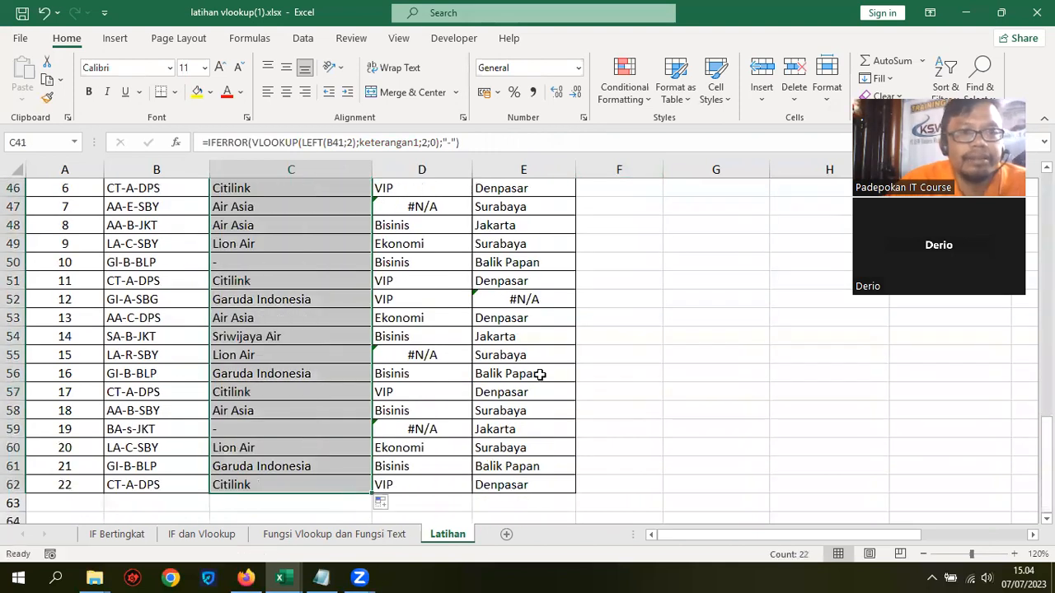
pyautogui.scroll(4, 301, 356)
pyautogui.click(262, 391)
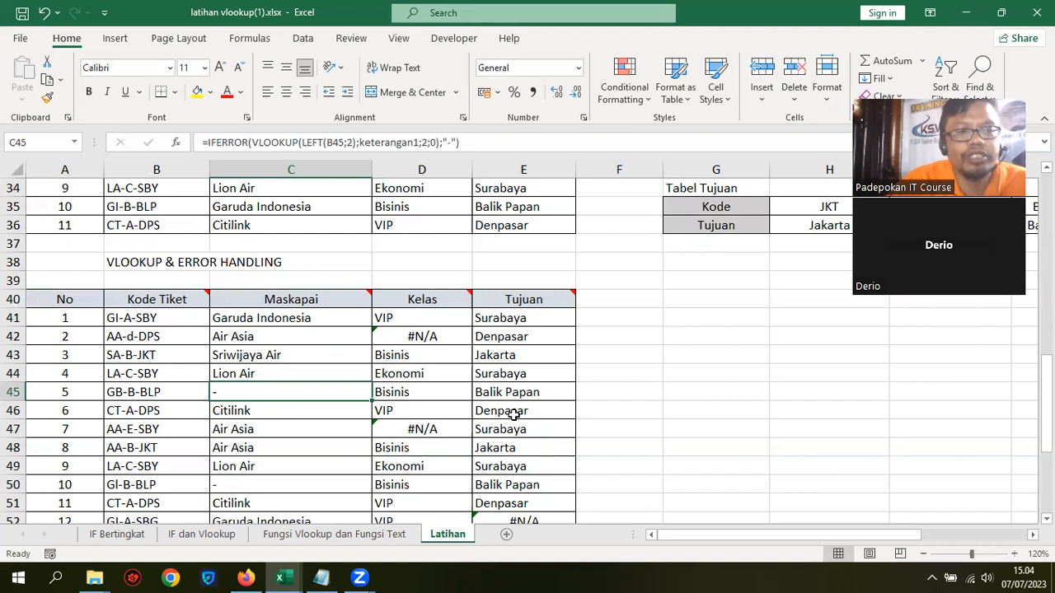
pyautogui.click(132, 393)
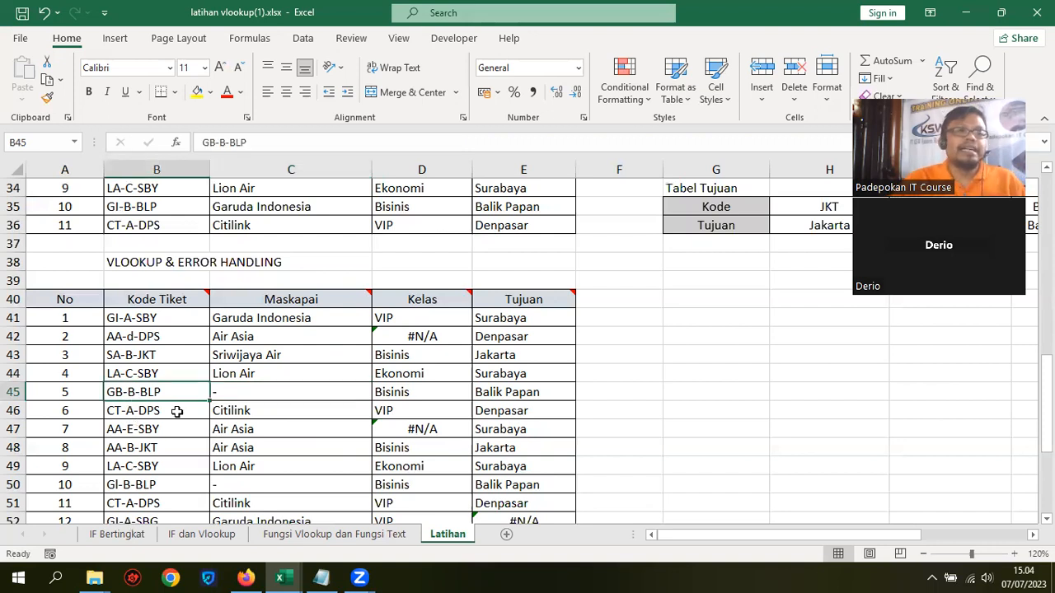
# - Wrap the VLOOKUP in the first Kelas cell, D41, in an IFERROR function with "-" as the error value
pyautogui.click(412, 318)
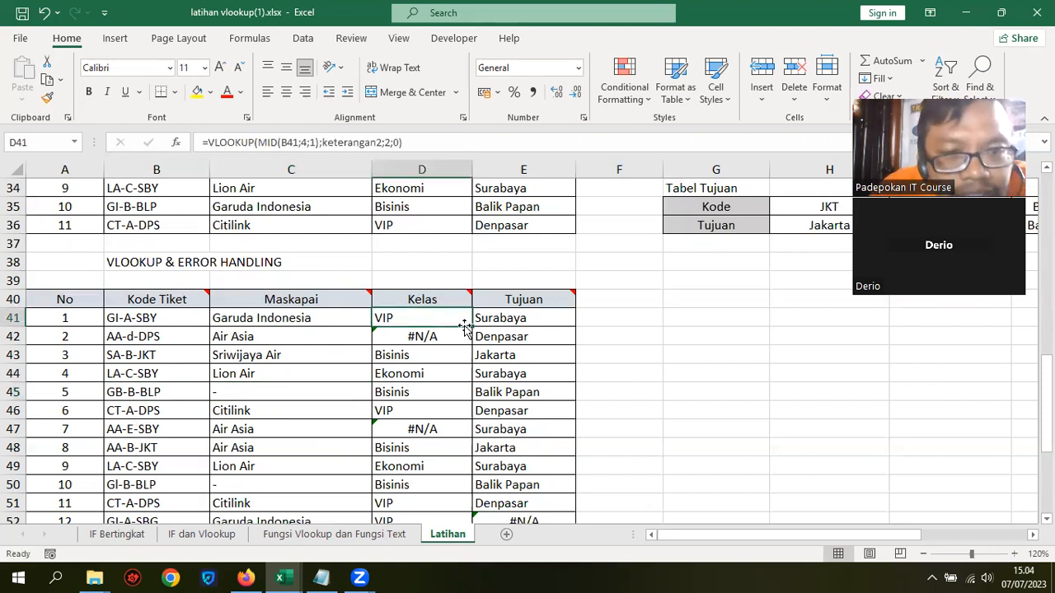
pyautogui.click(210, 142)
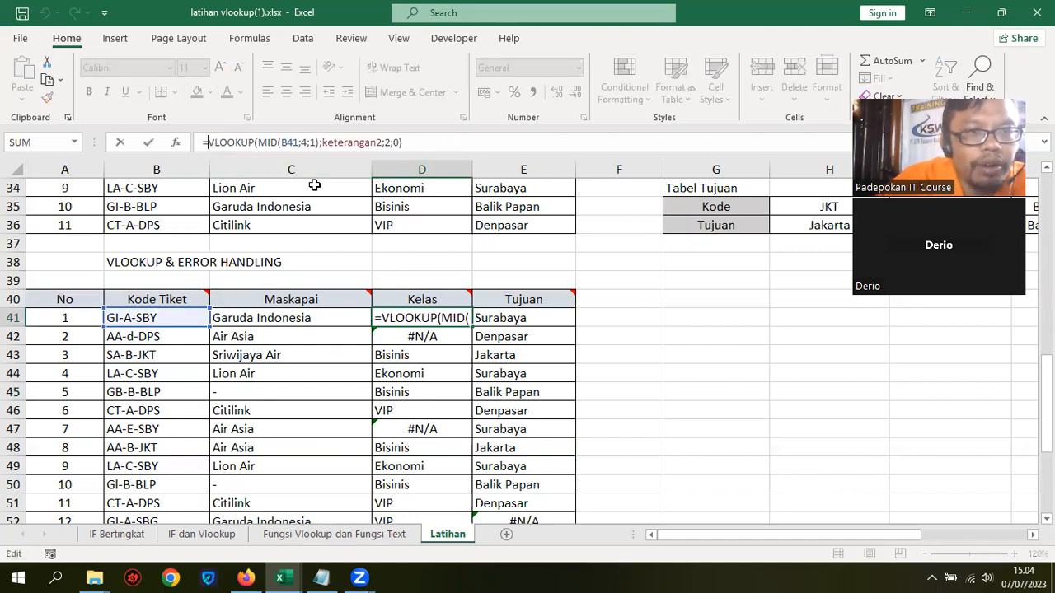
pyautogui.write('IFERROR(')
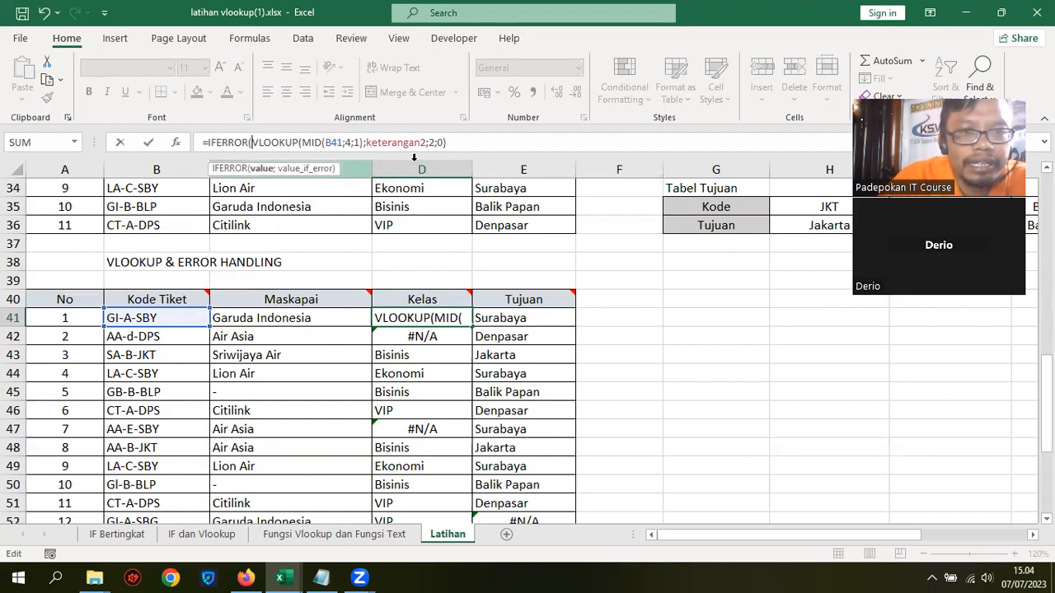
pyautogui.click(522, 148)
pyautogui.write(';"-')
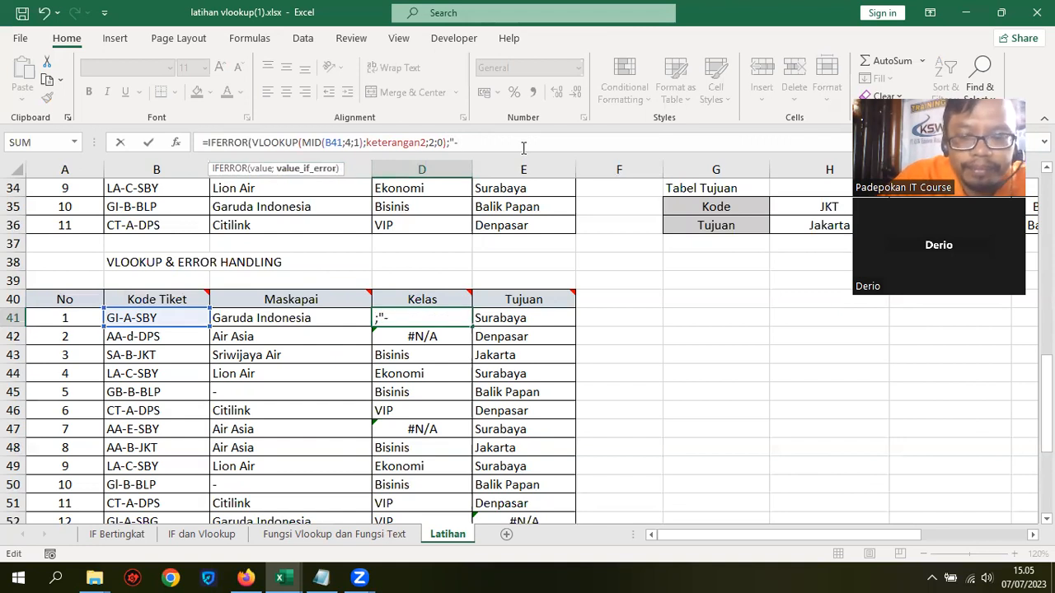
pyautogui.press('Return')
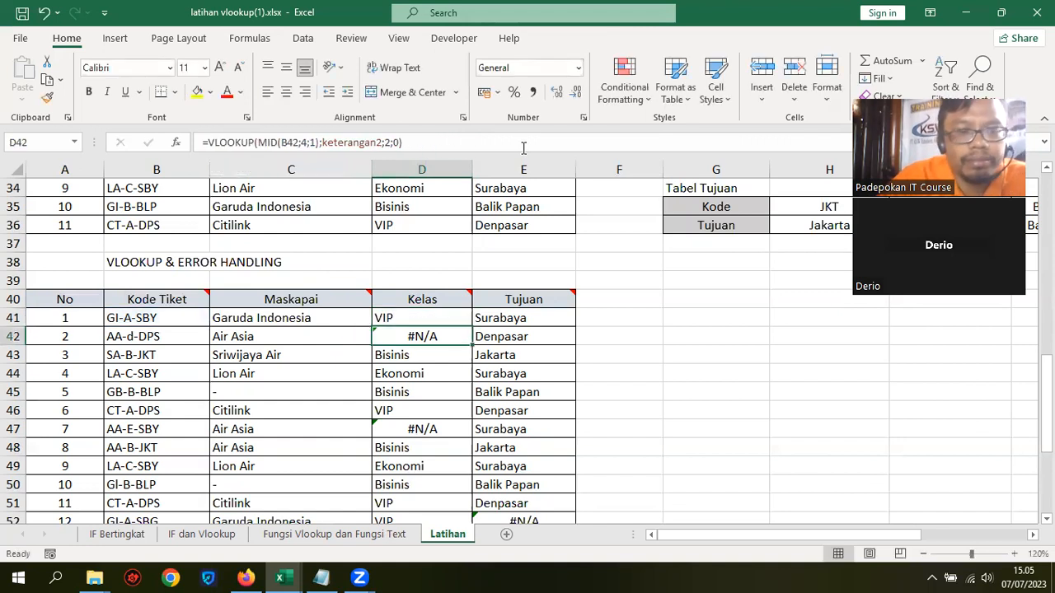
# - Fill the IFERROR formula from D41 down through the Kelas column to D62
pyautogui.click(443, 321)
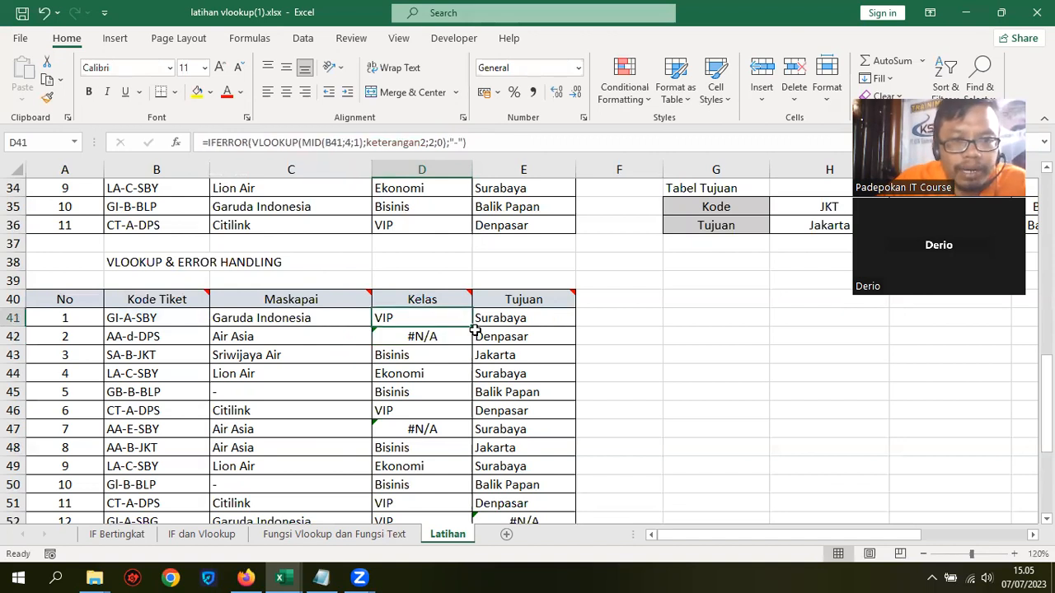
pyautogui.moveTo(472, 328); pyautogui.dragTo(471, 490)
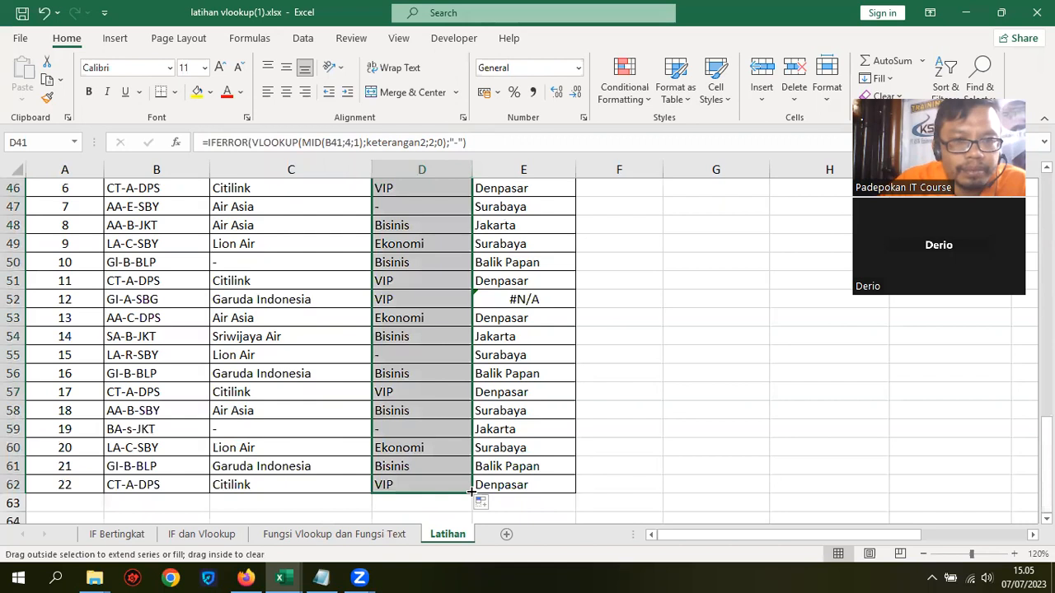
pyautogui.scroll(5, 580, 342)
# - Wrap the HLOOKUP in the first Tujuan cell, E41, in an IFERROR function with "-" as the error value
pyautogui.click(528, 374)
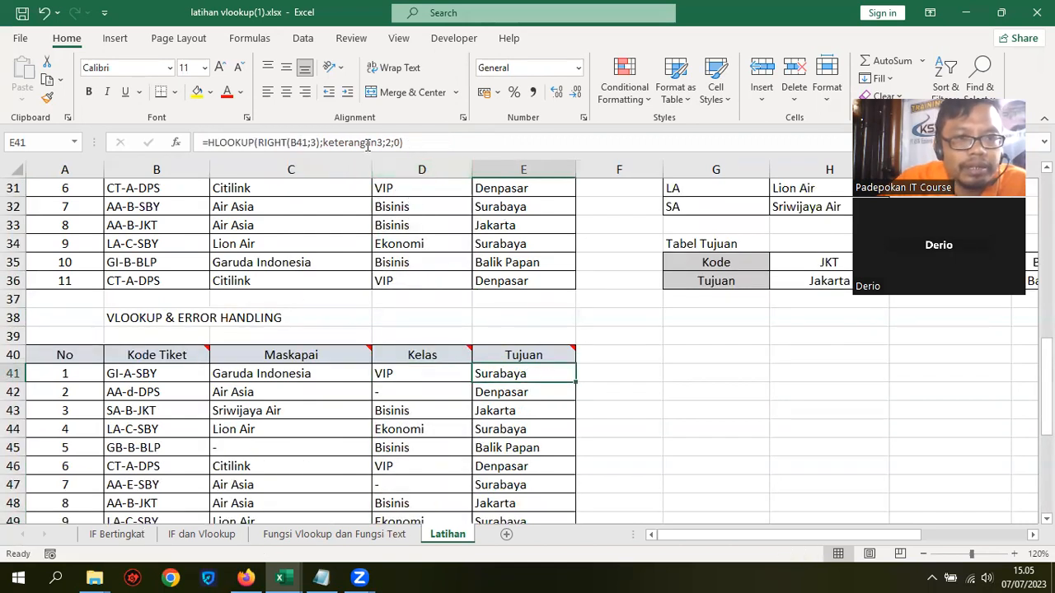
pyautogui.click(209, 142)
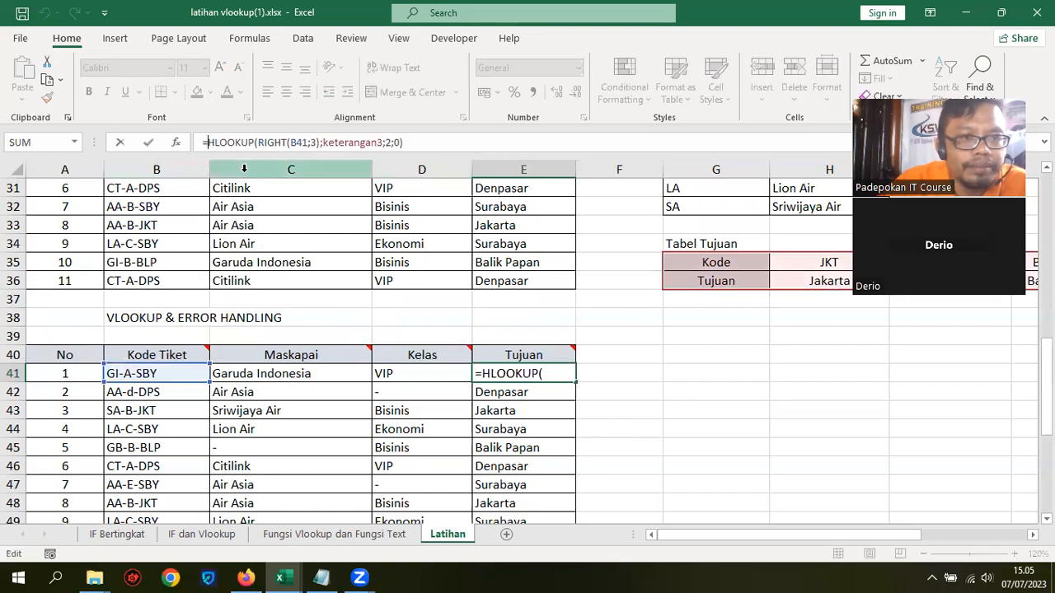
pyautogui.write('if')
pyautogui.click(244, 180)
pyautogui.doubleClick(244, 180)
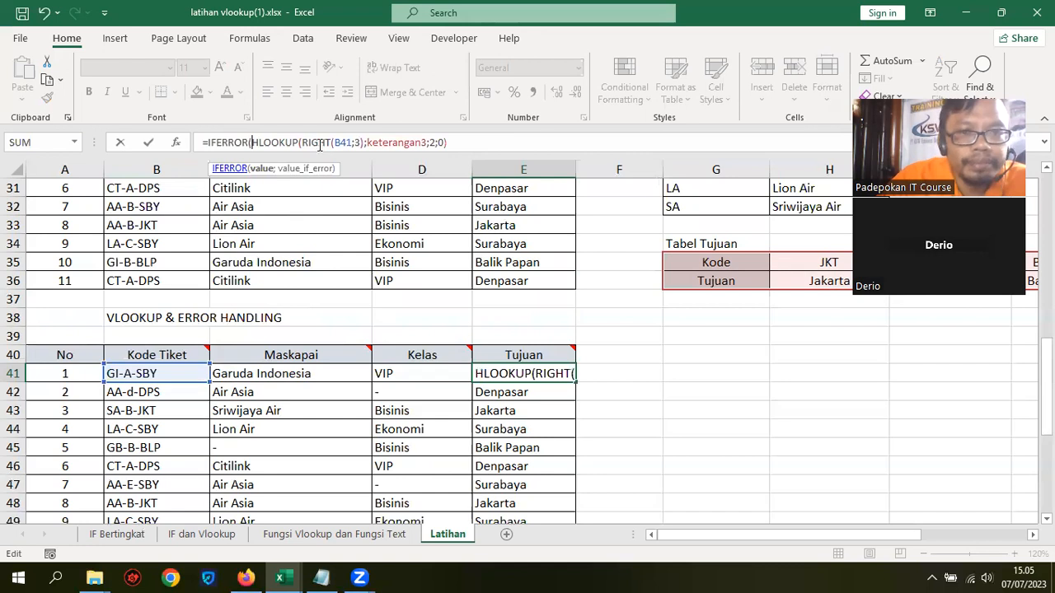
pyautogui.click(543, 146)
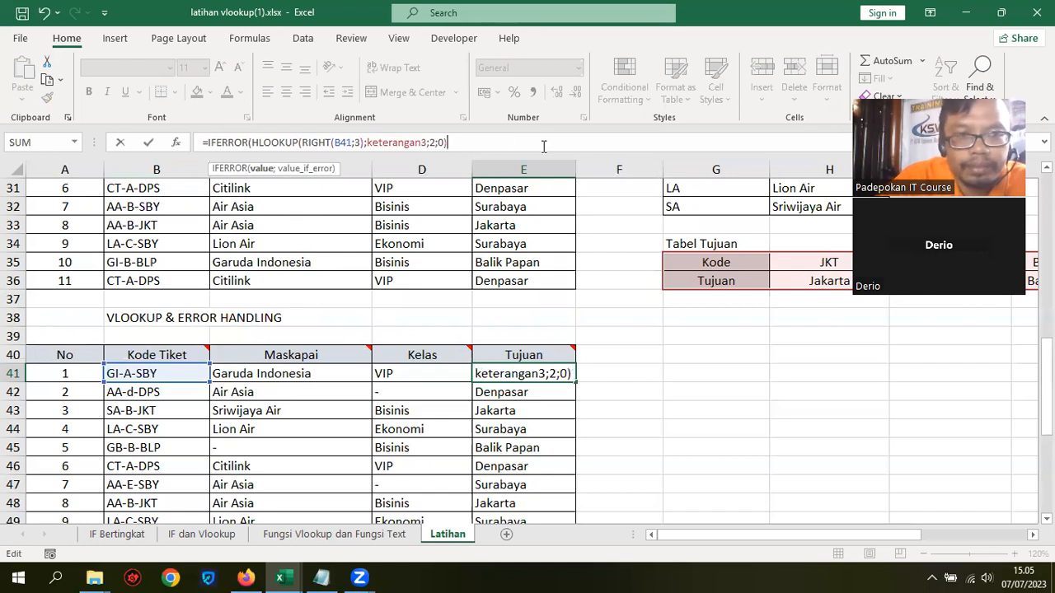
pyautogui.write(';"-")')
pyautogui.press('Return')
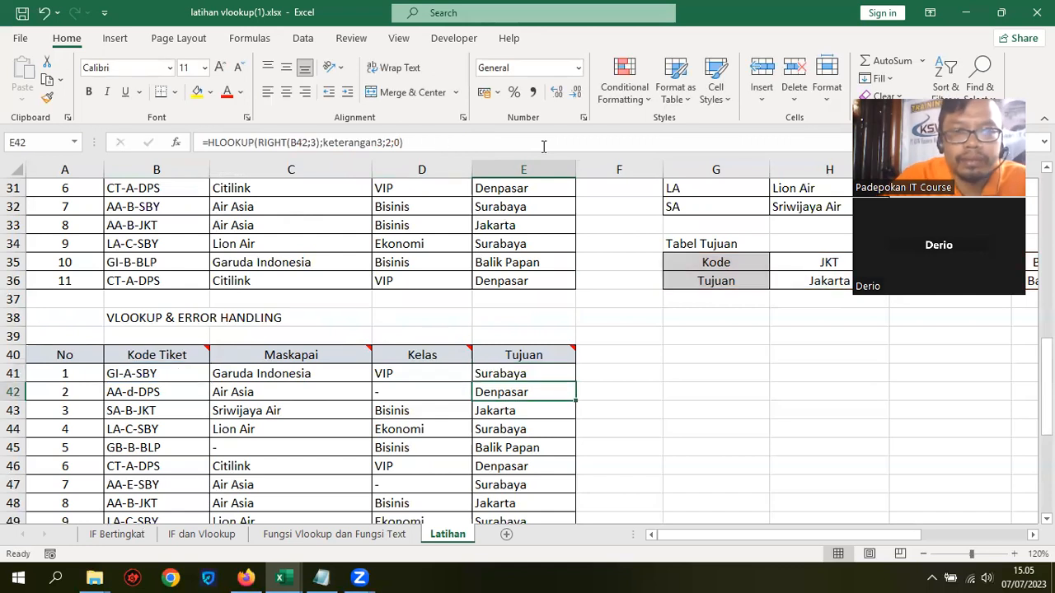
# - Fill the IFERROR formula from E41 down through the Tujuan column to E62
pyautogui.click(616, 371)
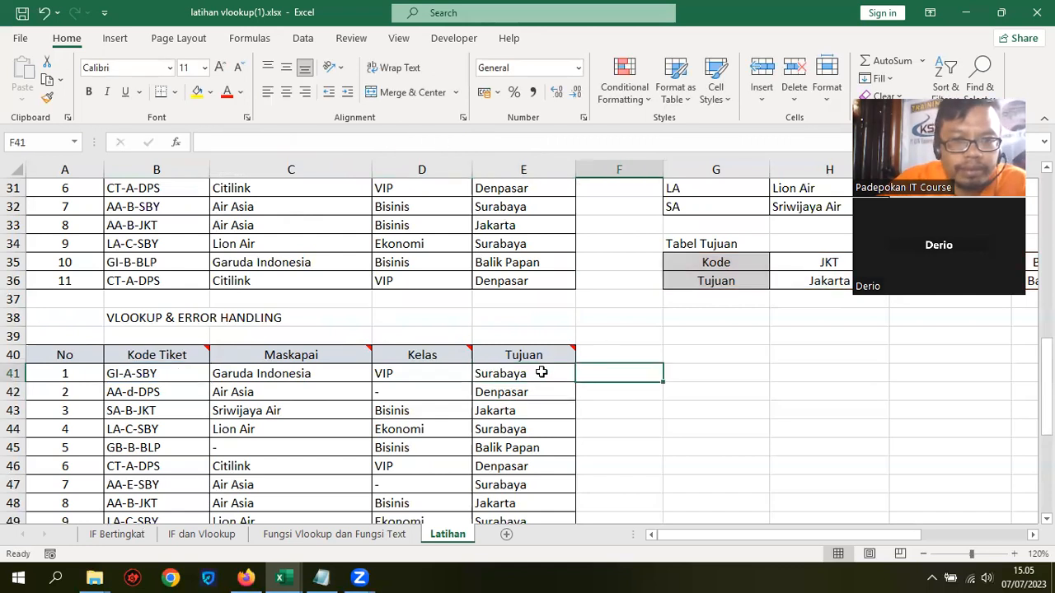
pyautogui.click(542, 373)
pyautogui.scroll(-2, 649, 397)
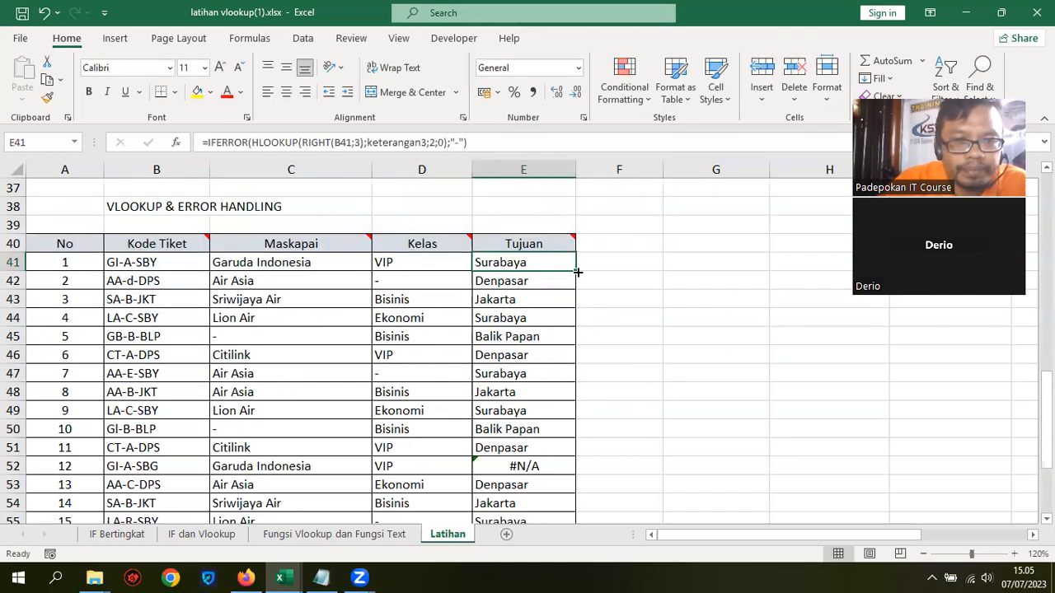
pyautogui.moveTo(574, 270); pyautogui.dragTo(563, 490)
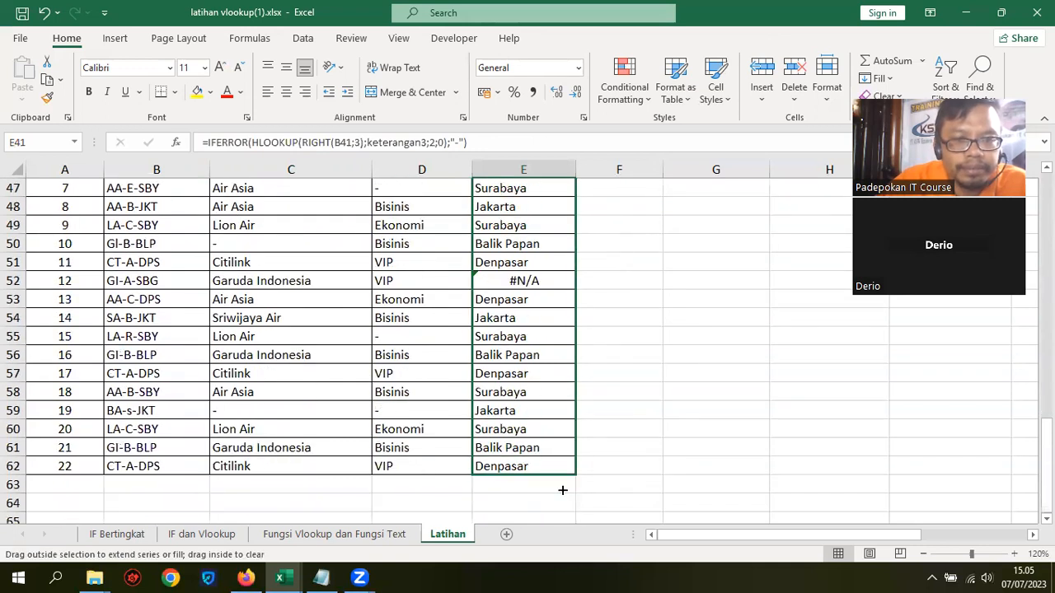
pyautogui.moveTo(660, 417); pyautogui.dragTo(664, 402)
pyautogui.scroll(7, 665, 402)
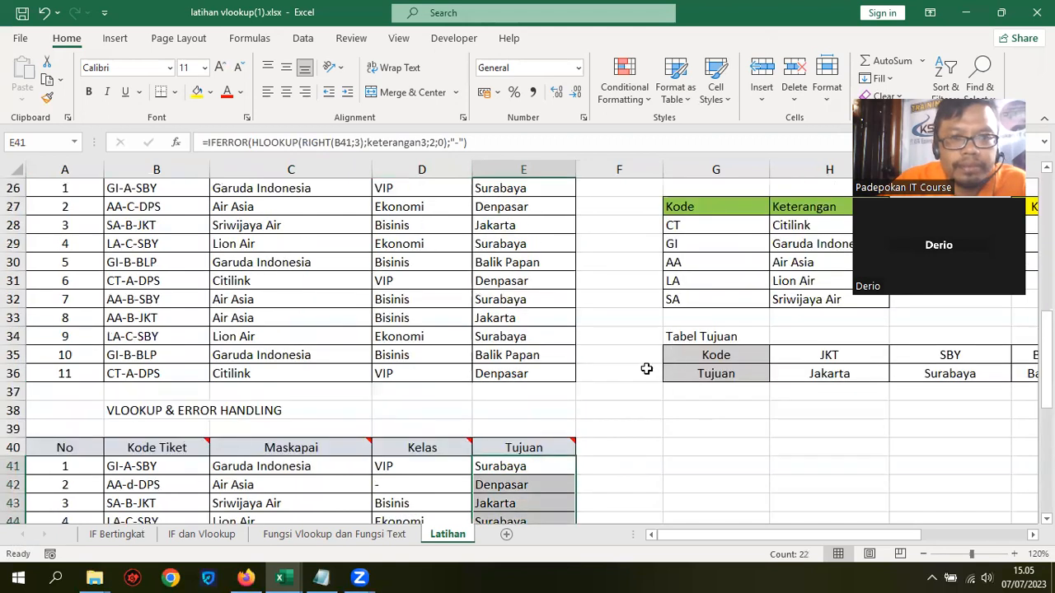
pyautogui.scroll(-2, 641, 405)
pyautogui.click(715, 393)
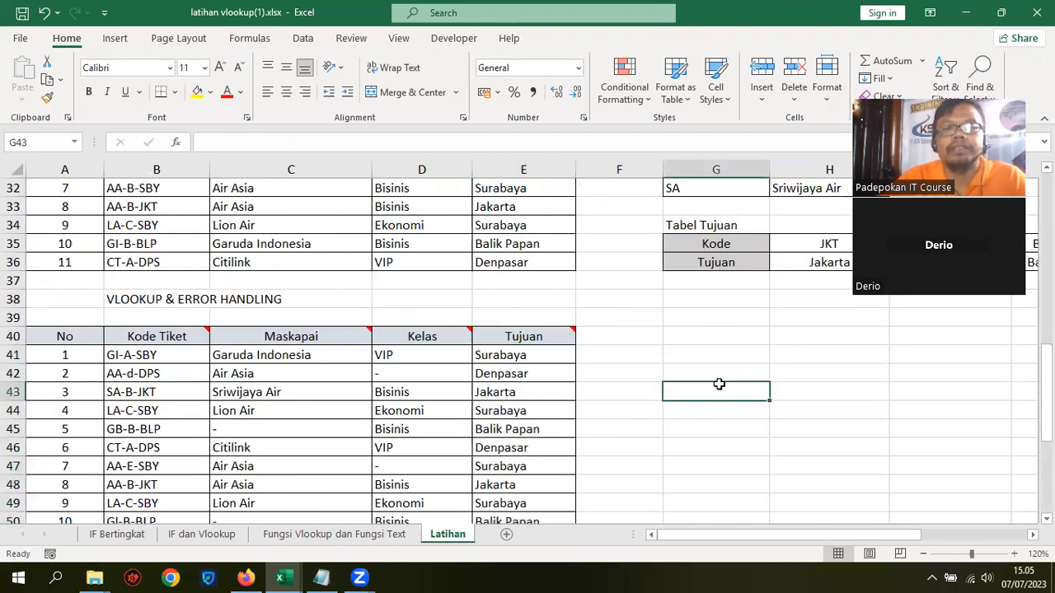
# - Merge and center the VLOOKUP & ERROR HANDLING title across A38:E38 and format it in bold at size 16
pyautogui.scroll(-1, 717, 390)
pyautogui.moveTo(42, 244); pyautogui.dragTo(532, 242)
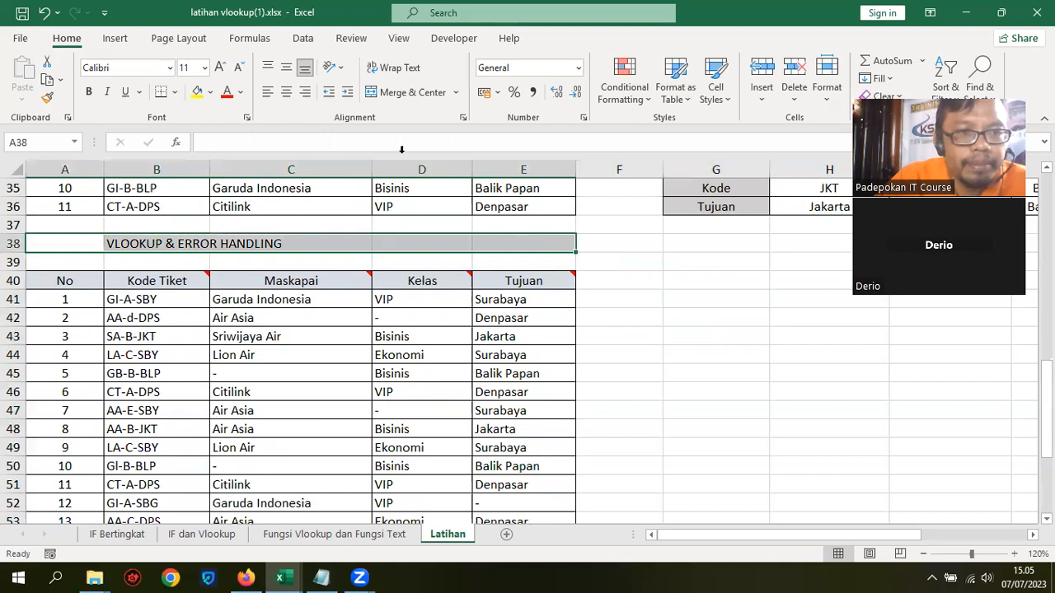
pyautogui.click(405, 93)
pyautogui.click(205, 68)
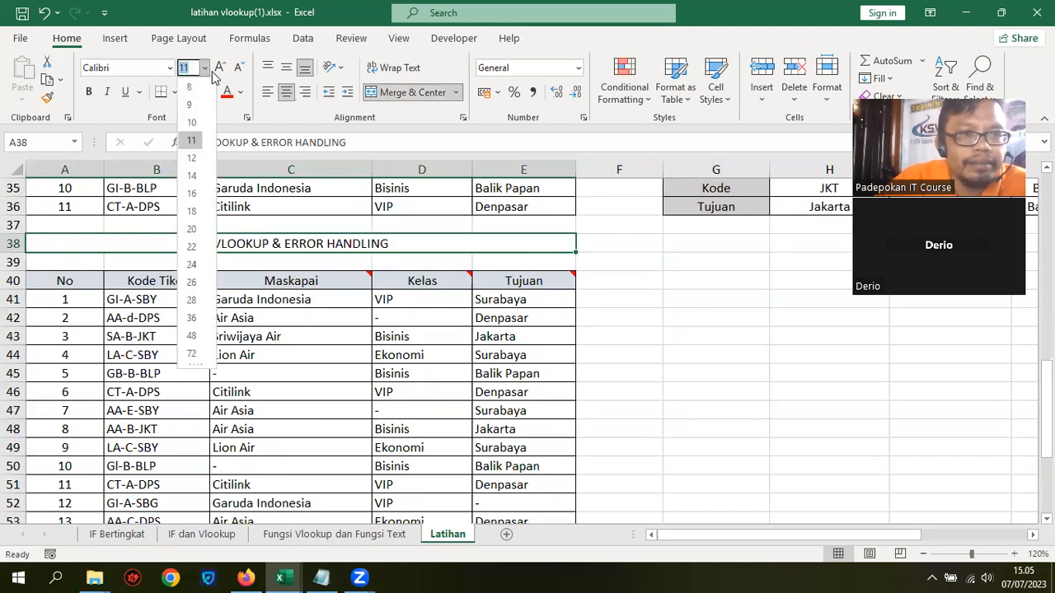
pyautogui.click(191, 195)
pyautogui.click(88, 91)
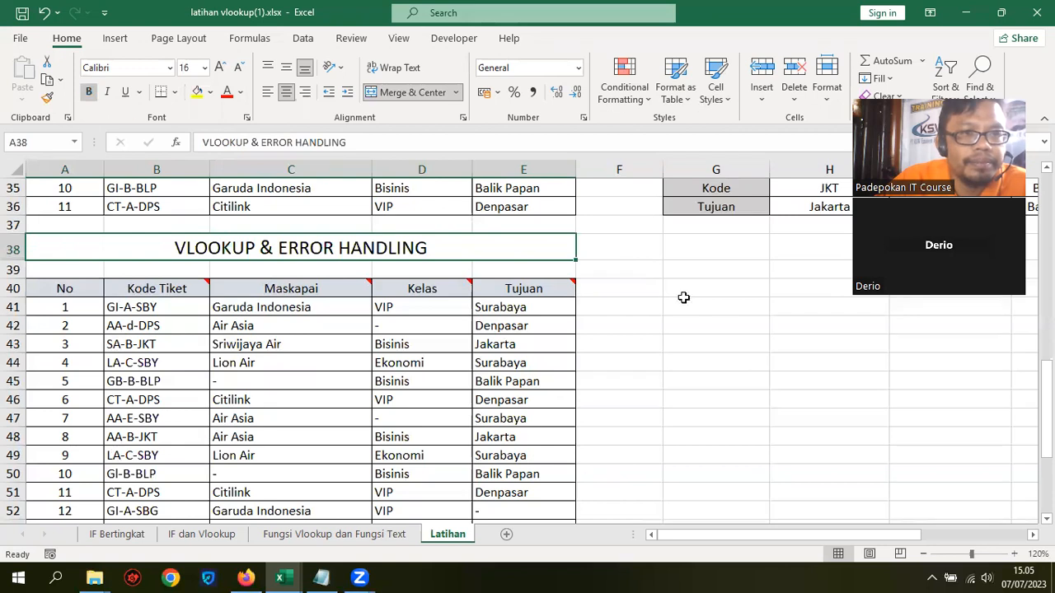
pyautogui.click(724, 306)
pyautogui.click(514, 308)
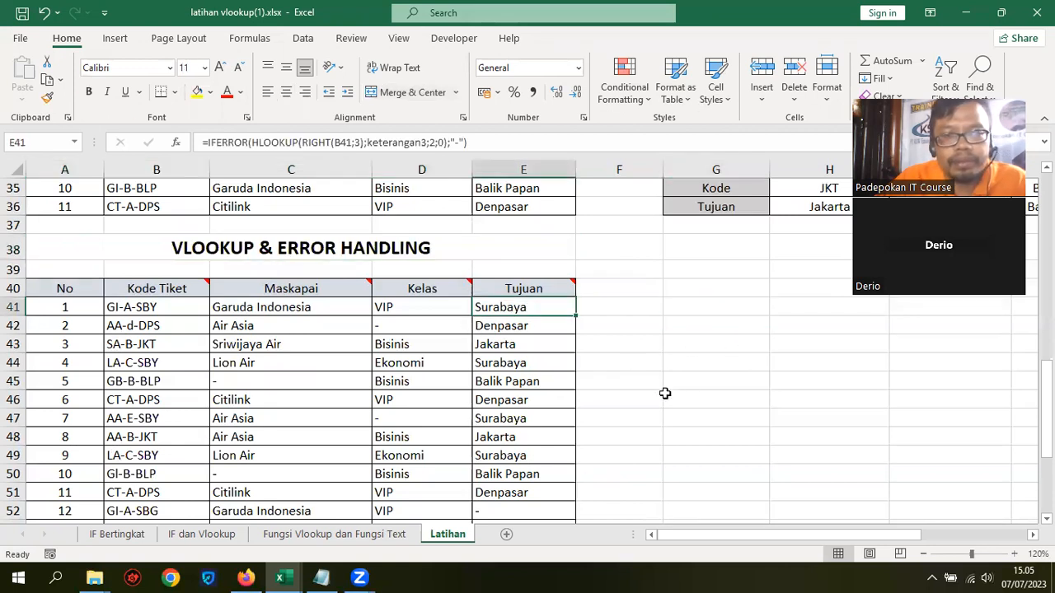
pyautogui.scroll(-2, 665, 395)
pyautogui.scroll(3, 572, 363)
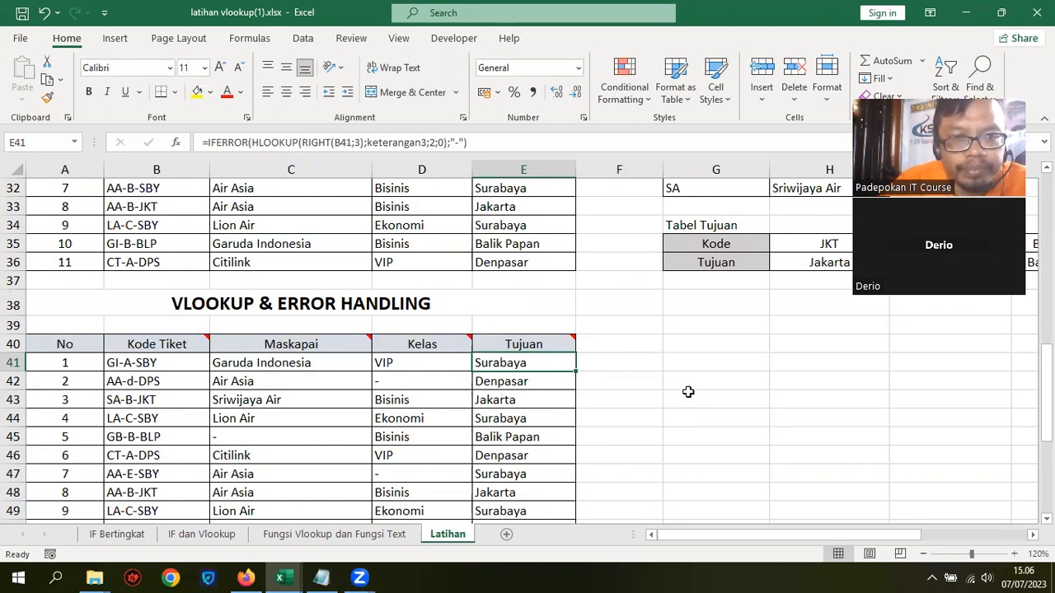
pyautogui.scroll(-1, 688, 394)
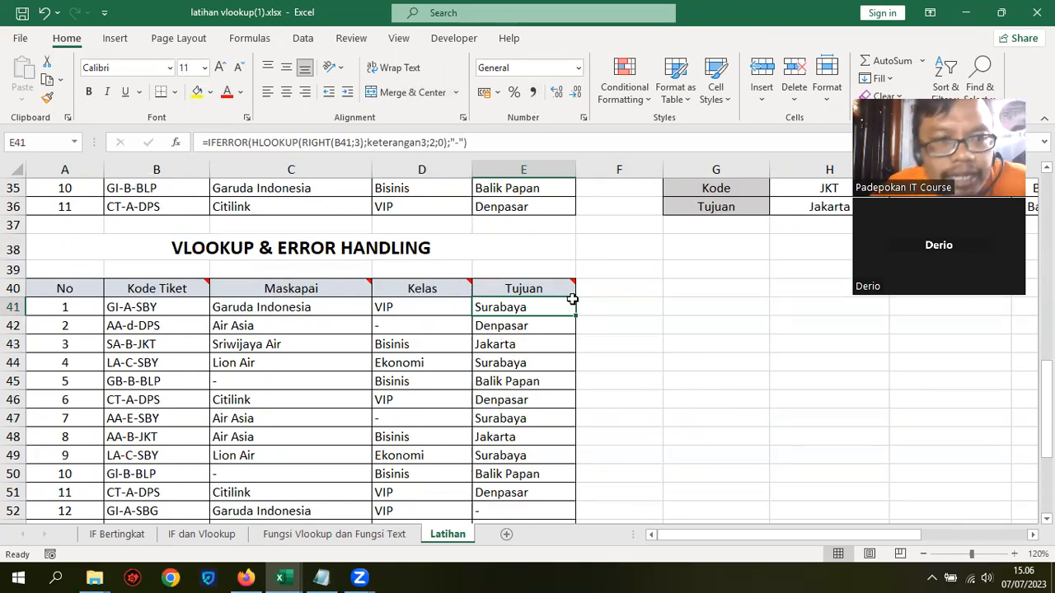
pyautogui.click(630, 288)
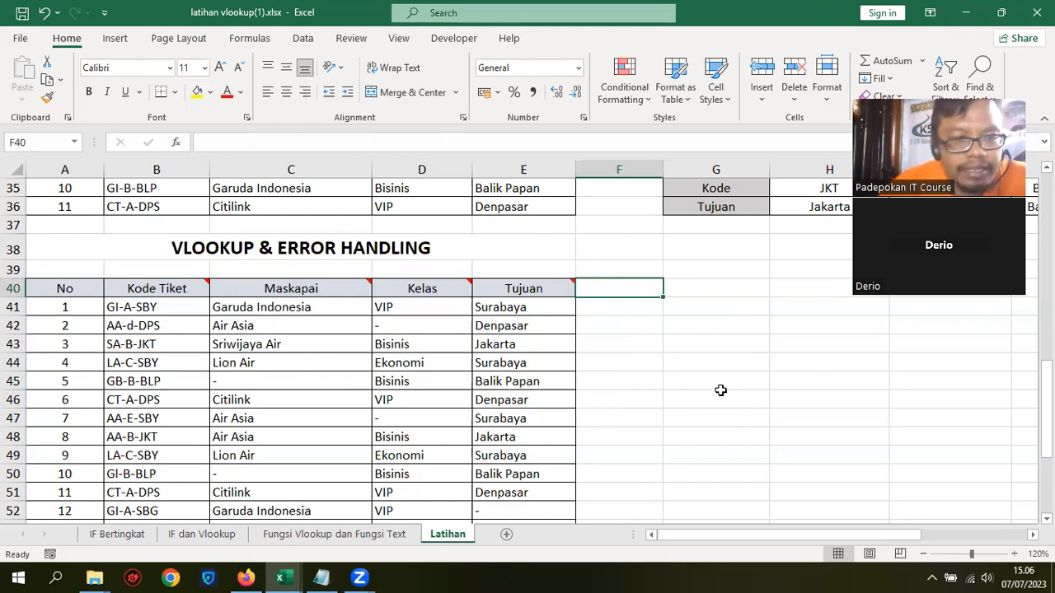
# - Switch to the Pertemuan 9 notes in Notepad, review the slip gaji and pivot table agenda items, and return to the workbook
pyautogui.click(321, 577)
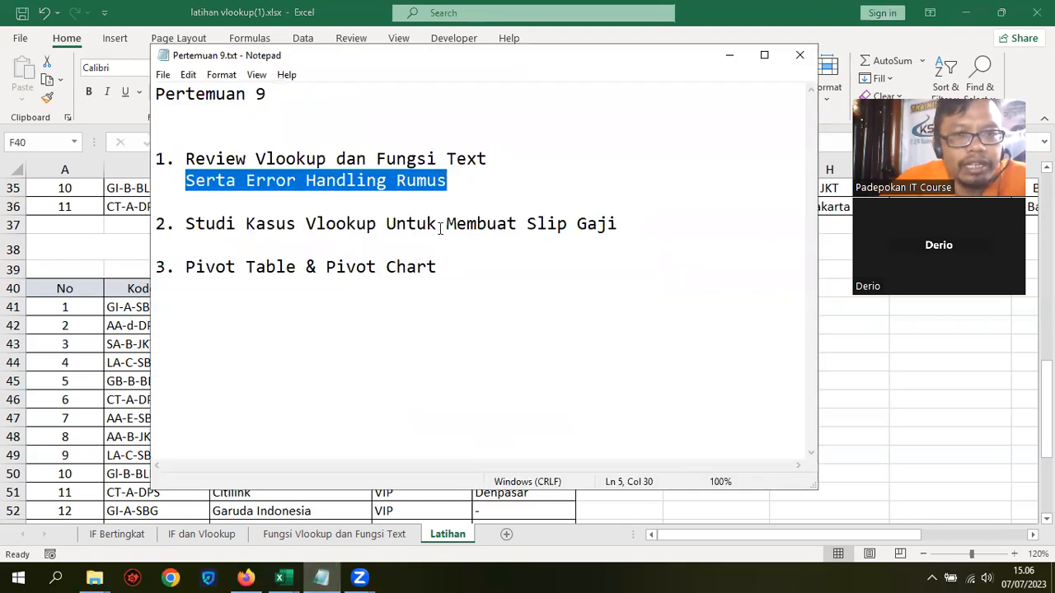
pyautogui.moveTo(620, 225); pyautogui.dragTo(113, 234)
pyautogui.moveTo(488, 265); pyautogui.dragTo(119, 267)
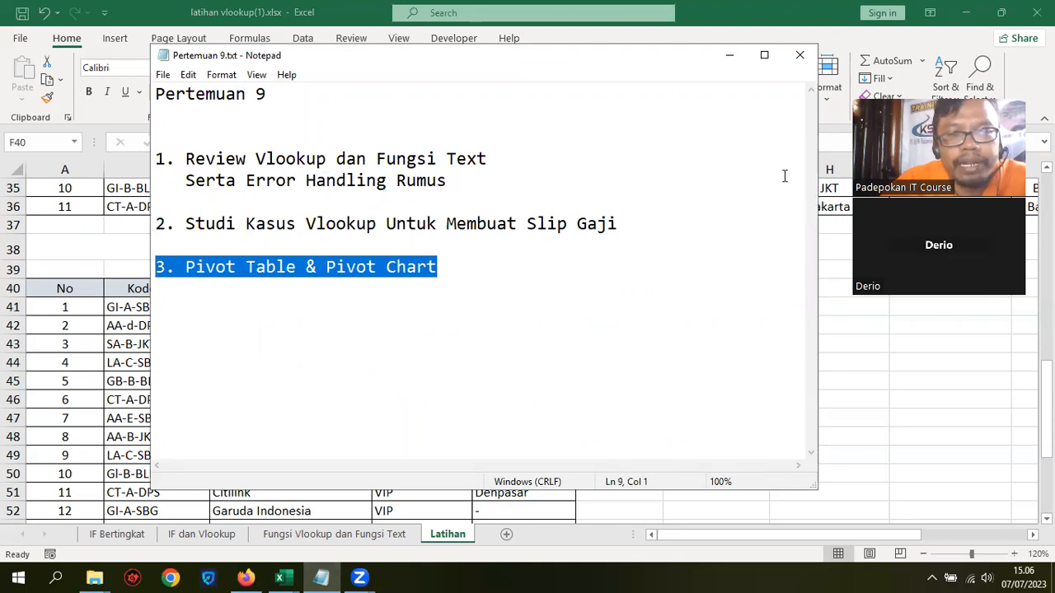
pyautogui.click(728, 55)
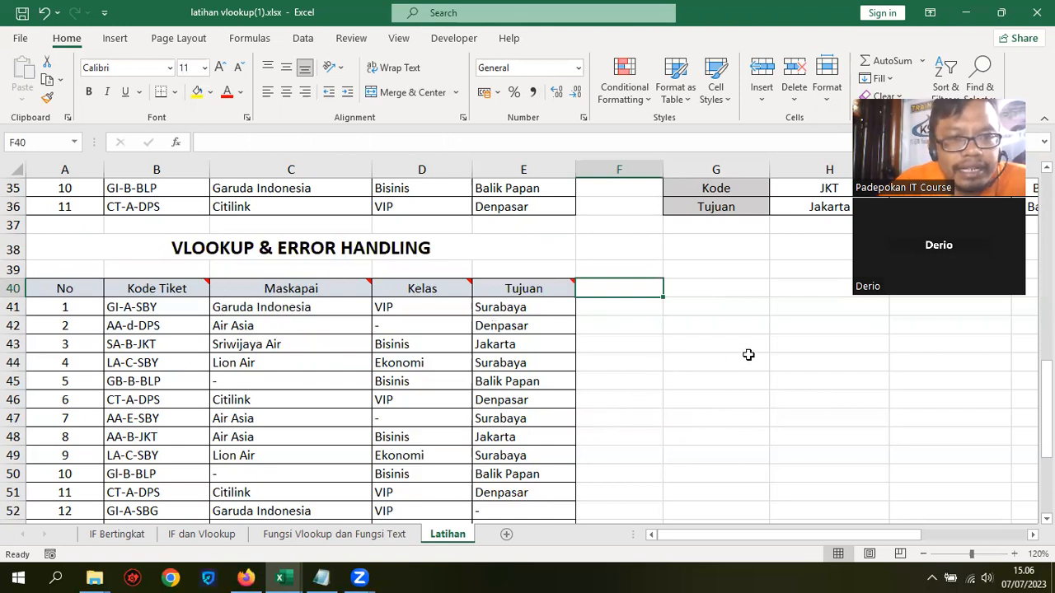
# - Add a Harga column header in F40, beside Tujuan in the VLOOKUP & ERROR HANDLING table
pyautogui.scroll(-1, 748, 354)
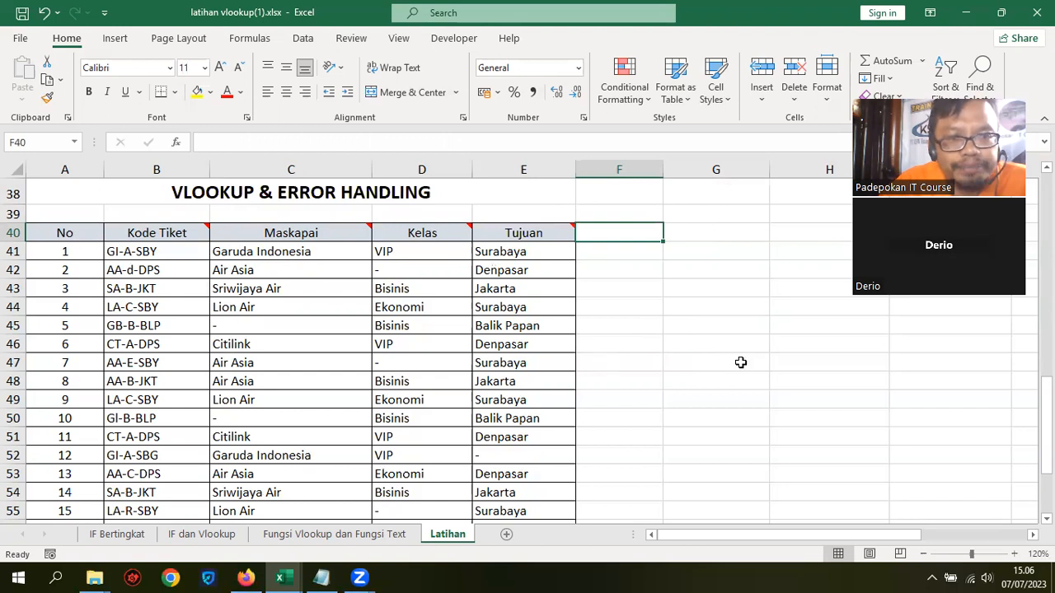
pyautogui.click(620, 307)
pyautogui.click(620, 231)
pyautogui.click(651, 323)
pyautogui.click(627, 234)
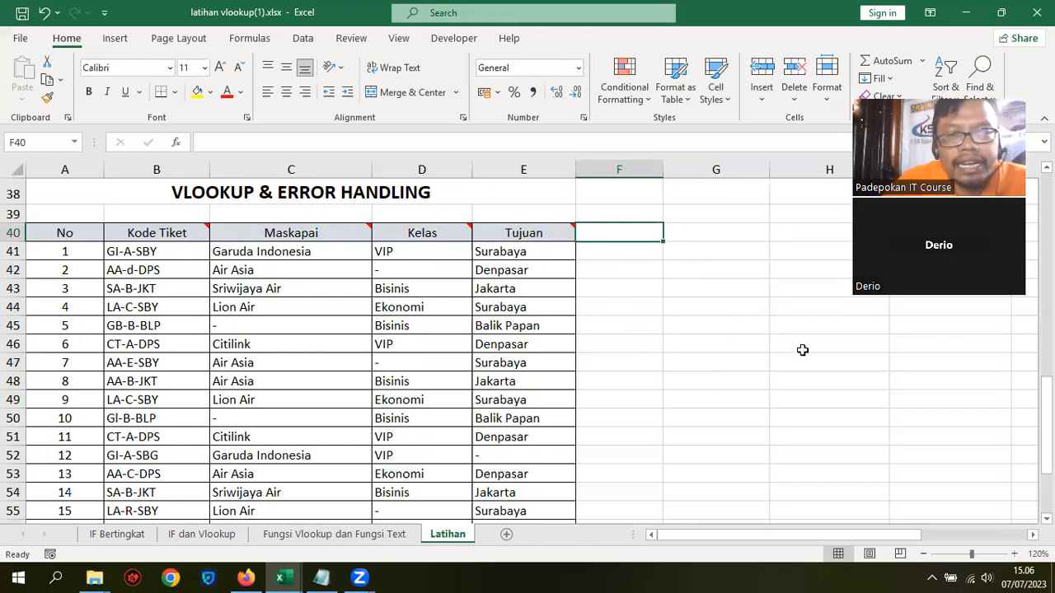
pyautogui.write('H')
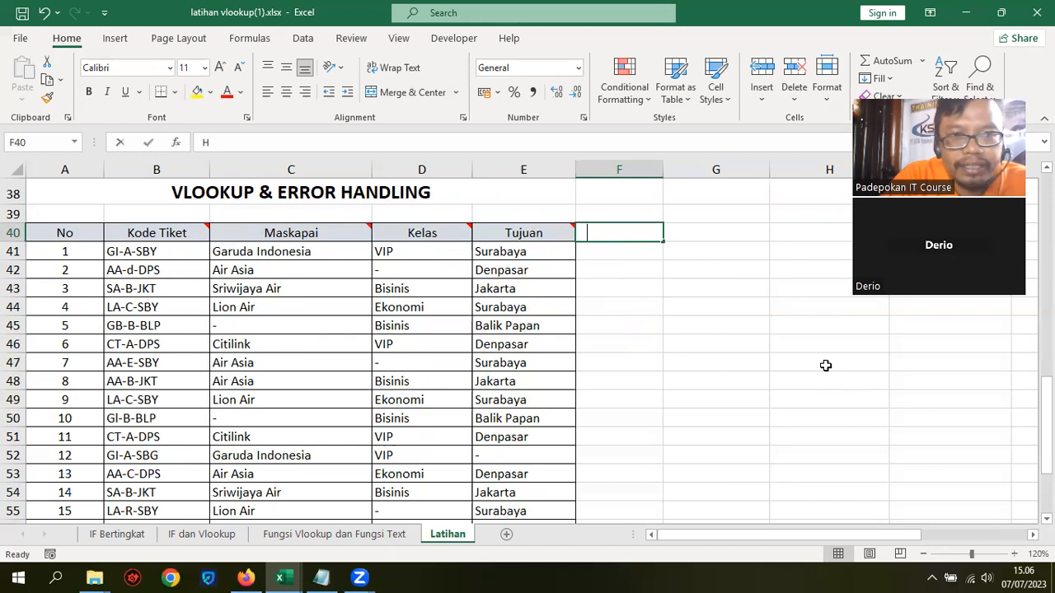
pyautogui.write('arga')
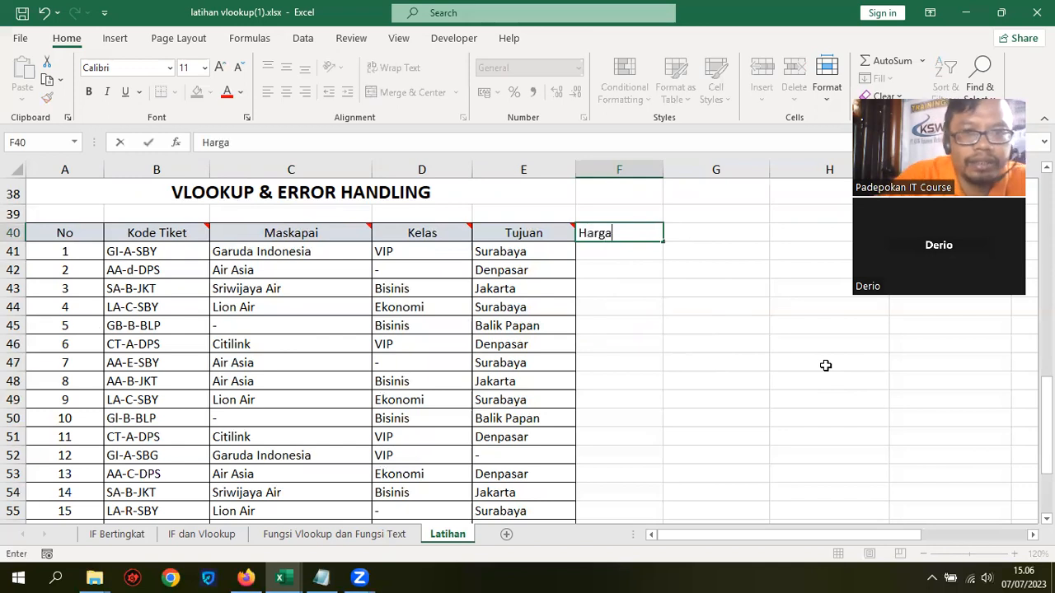
pyautogui.press('Tab')
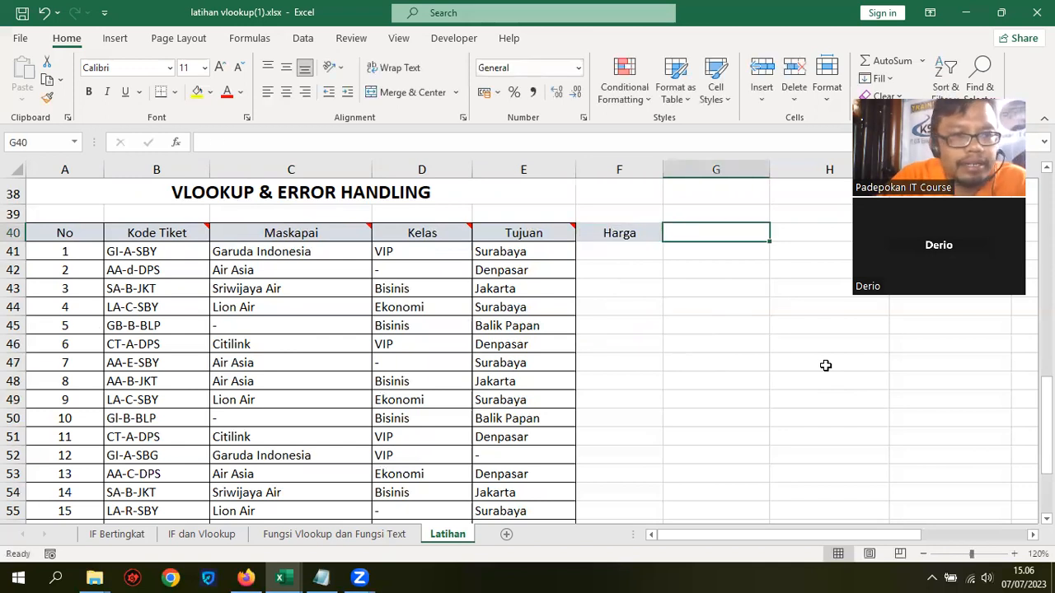
pyautogui.press('Left')
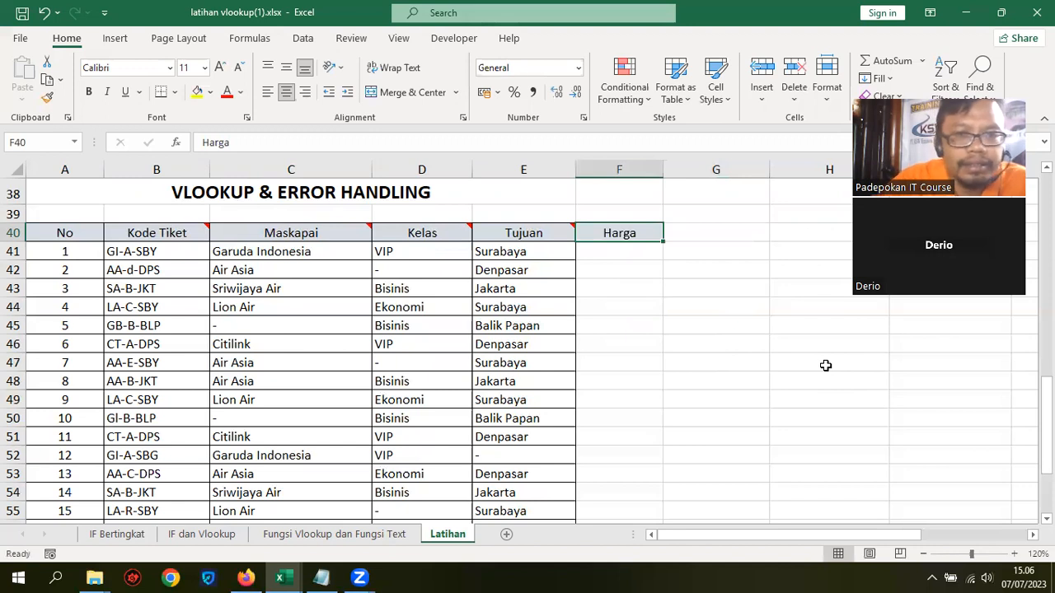
# - Apply all borders to the Harga column from F40 to F62
pyautogui.moveTo(629, 234); pyautogui.dragTo(624, 356)
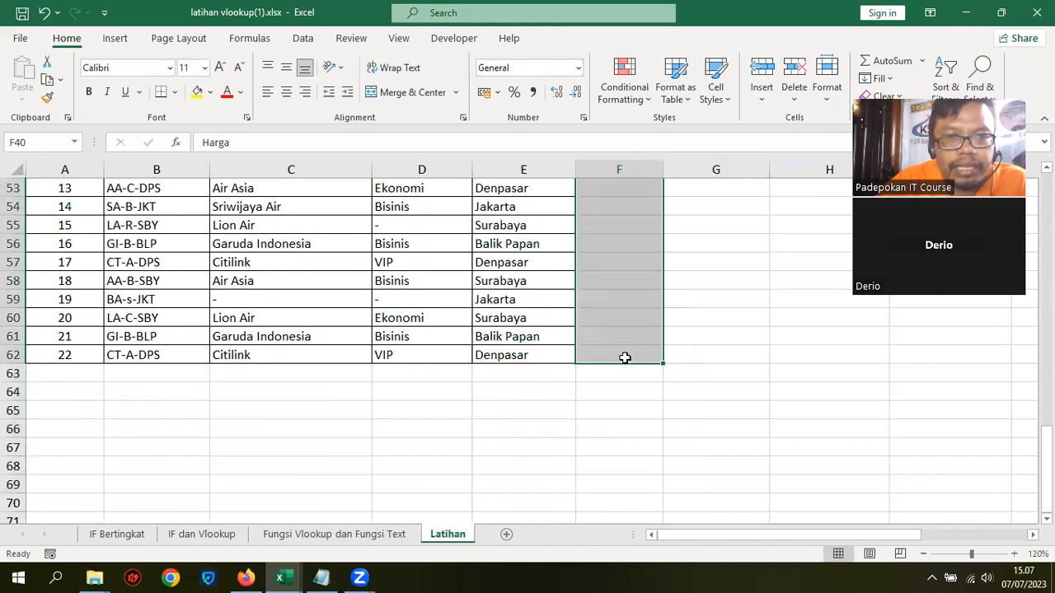
pyautogui.click(175, 92)
pyautogui.click(204, 247)
pyautogui.scroll(7, 767, 395)
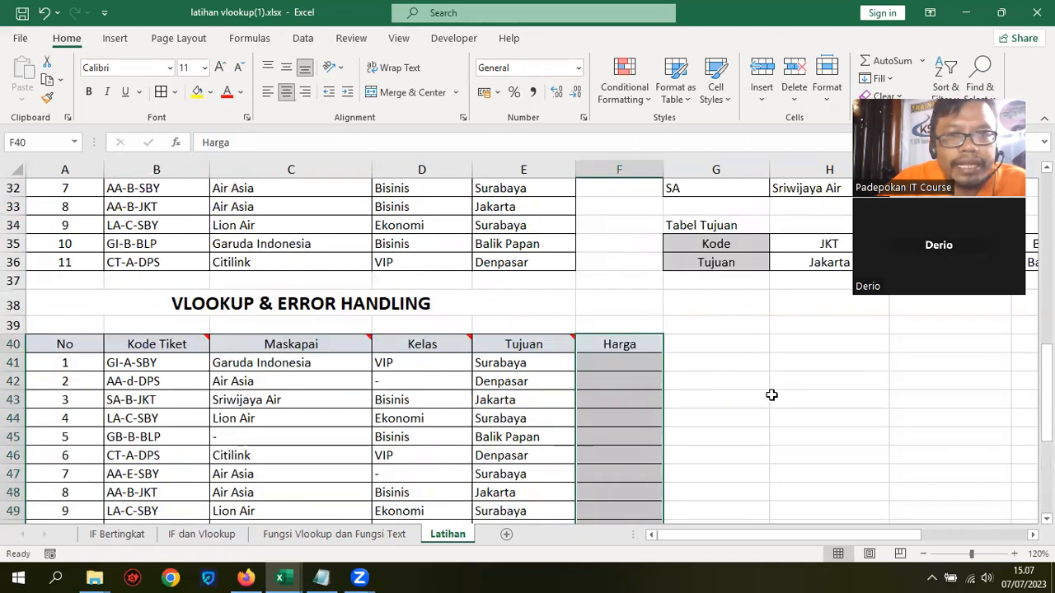
pyautogui.click(772, 397)
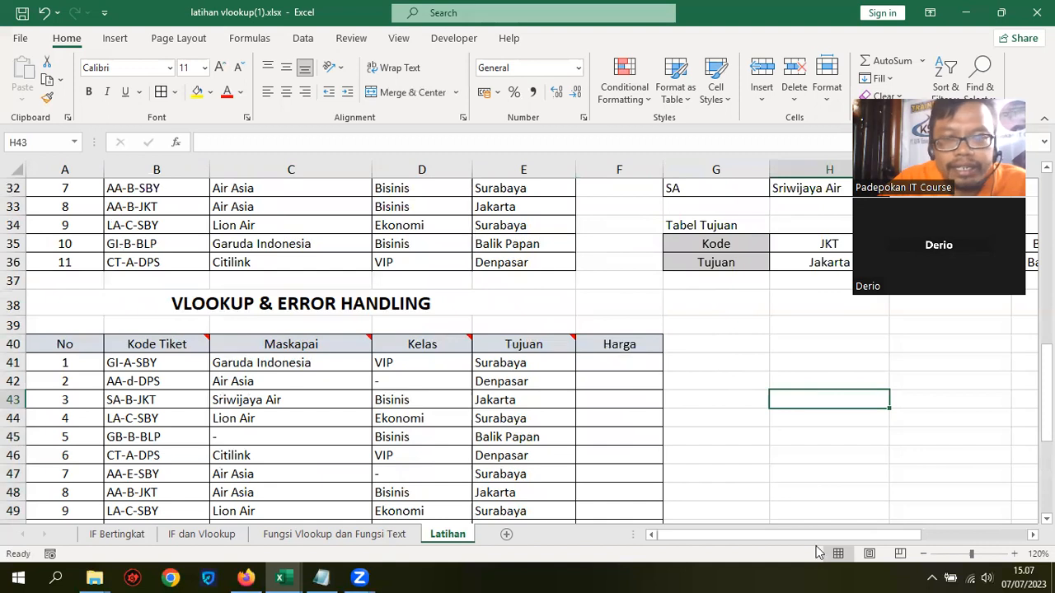
# - Examine the codes and destinations in Tabel Tujuan and the HLOOKUP formula in the first Tujuan cell, E41
pyautogui.moveTo(829, 537); pyautogui.dragTo(899, 550)
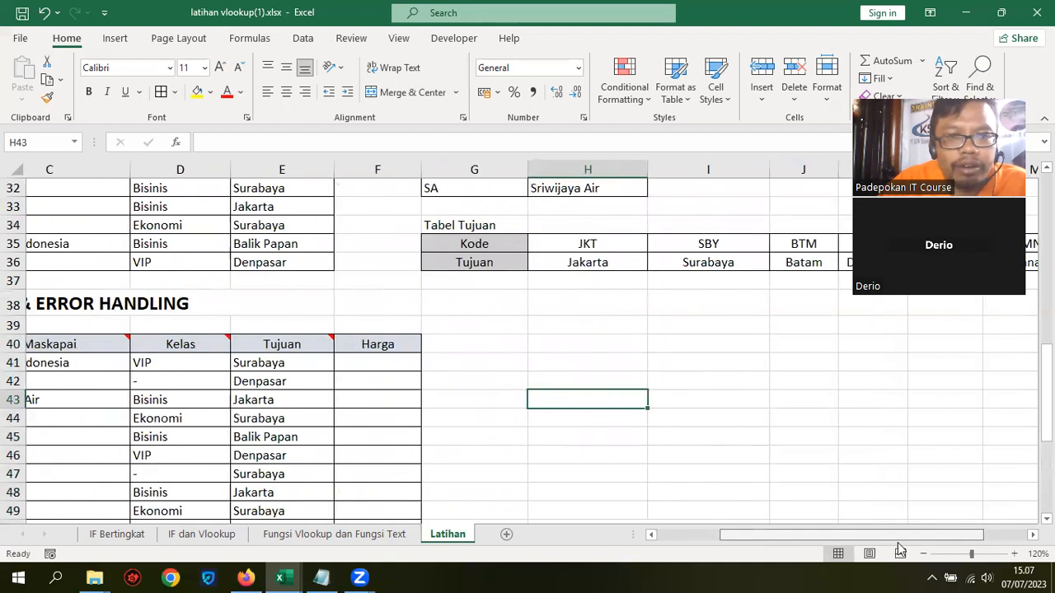
pyautogui.scroll(3, 837, 491)
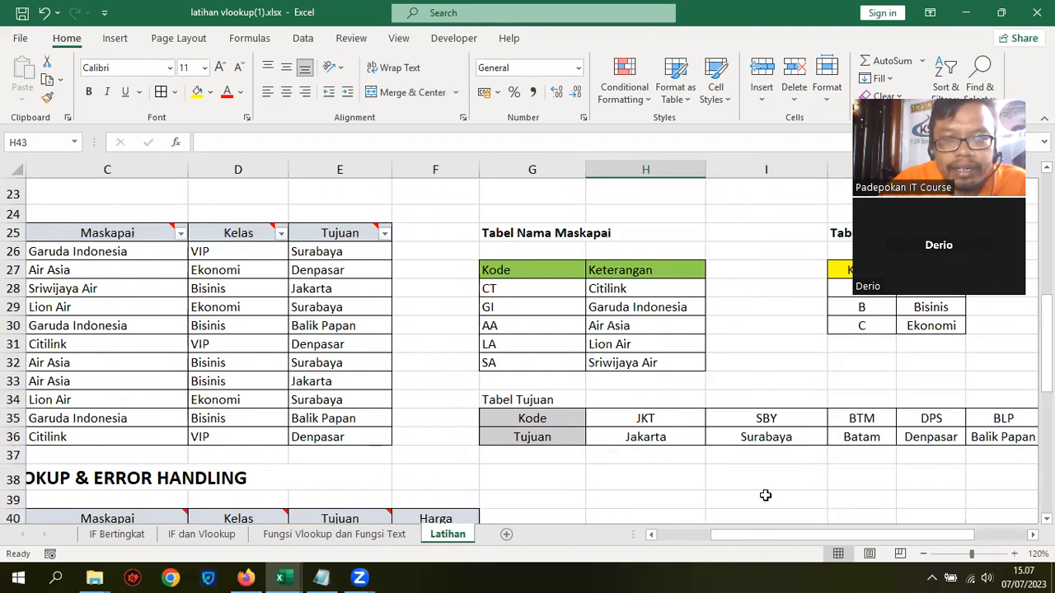
pyautogui.scroll(-1, 765, 496)
pyautogui.scroll(-1, 764, 495)
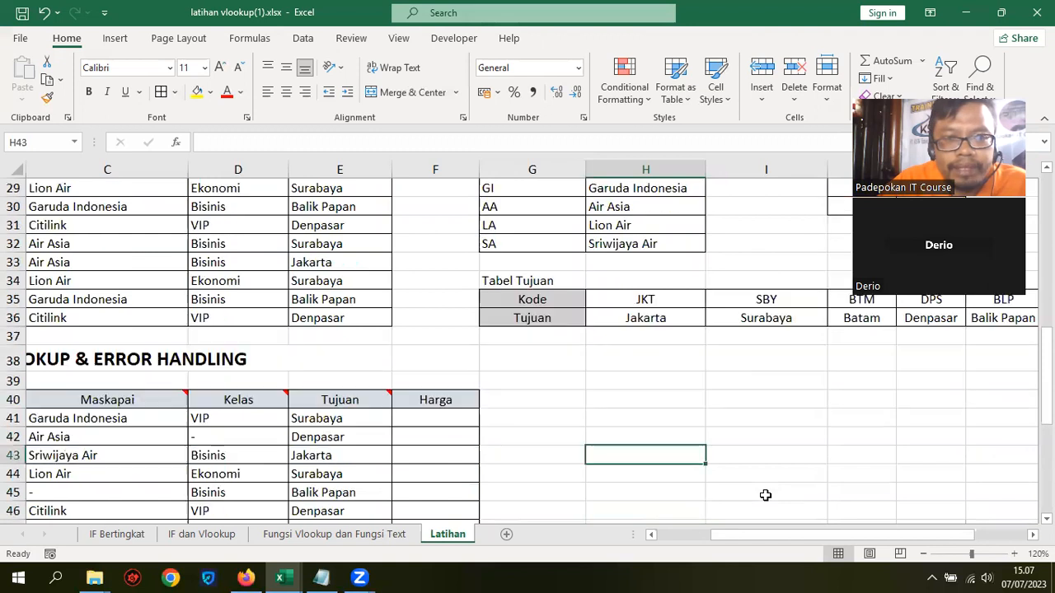
pyautogui.scroll(1, 765, 496)
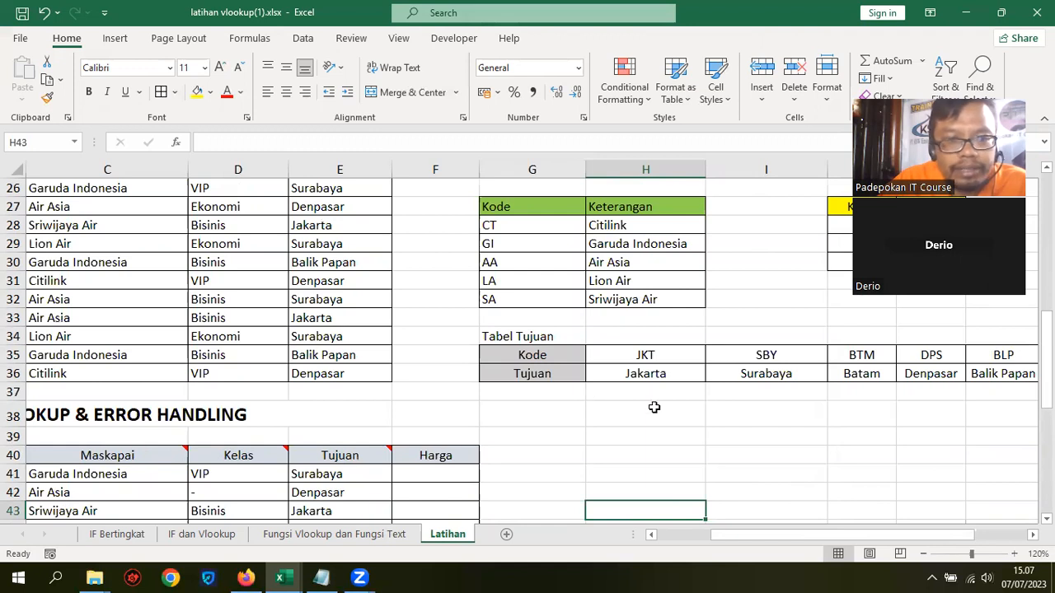
pyautogui.scroll(-2, 654, 407)
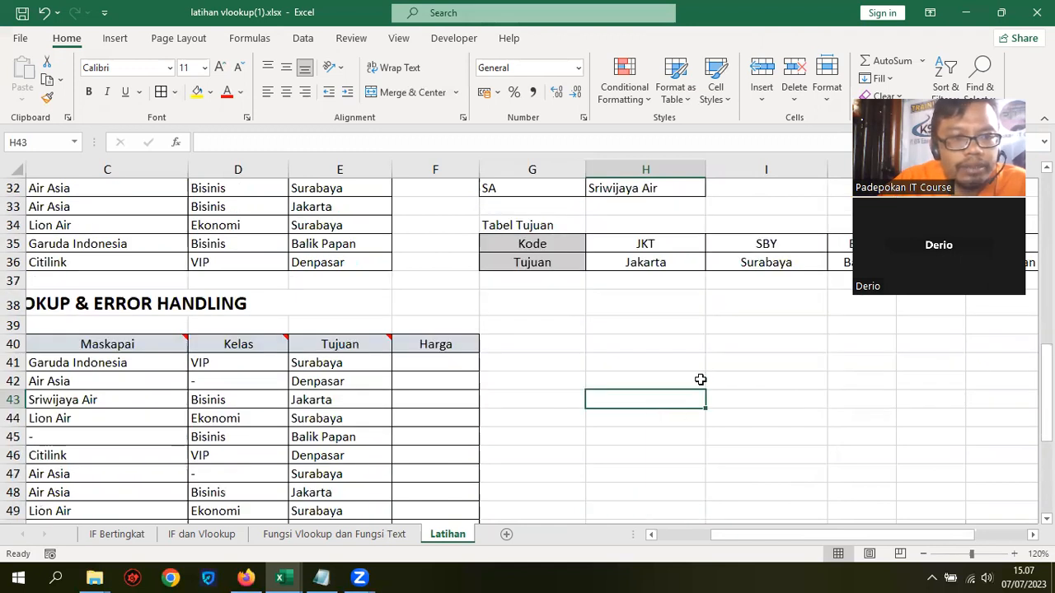
pyautogui.click(353, 367)
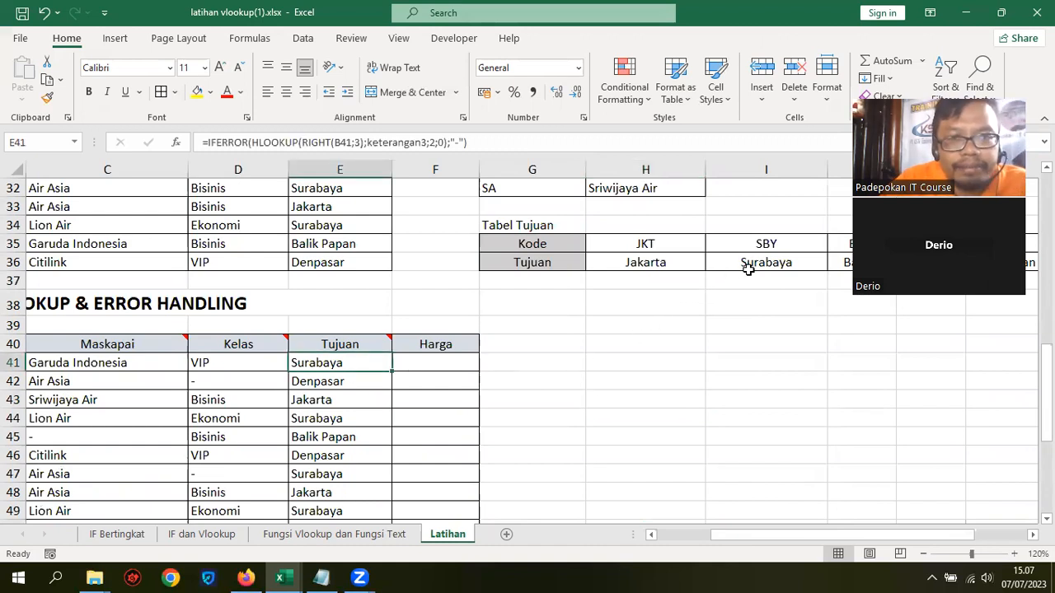
pyautogui.click(665, 244)
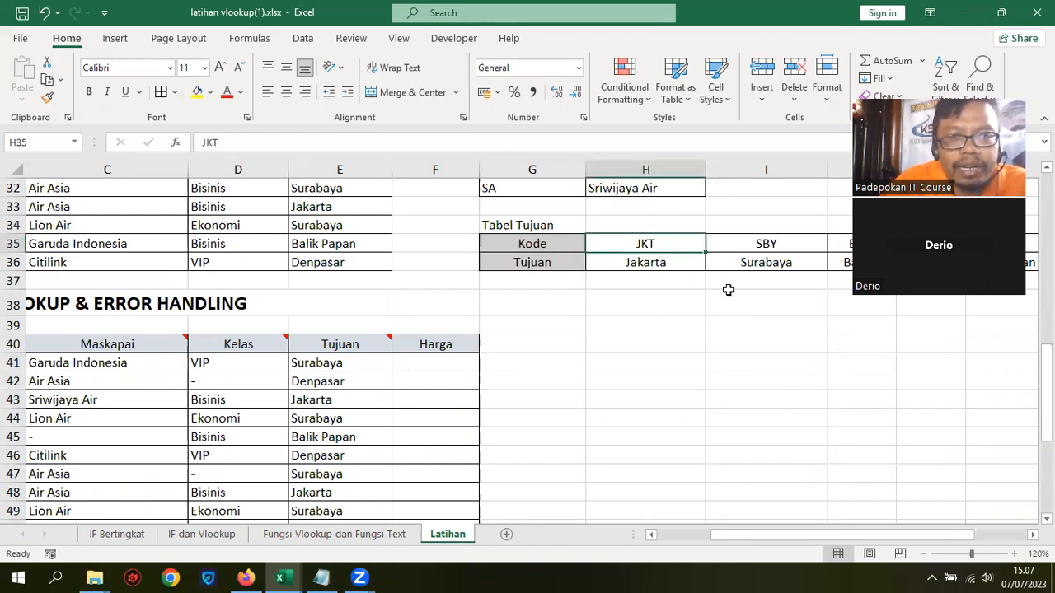
pyautogui.click(649, 263)
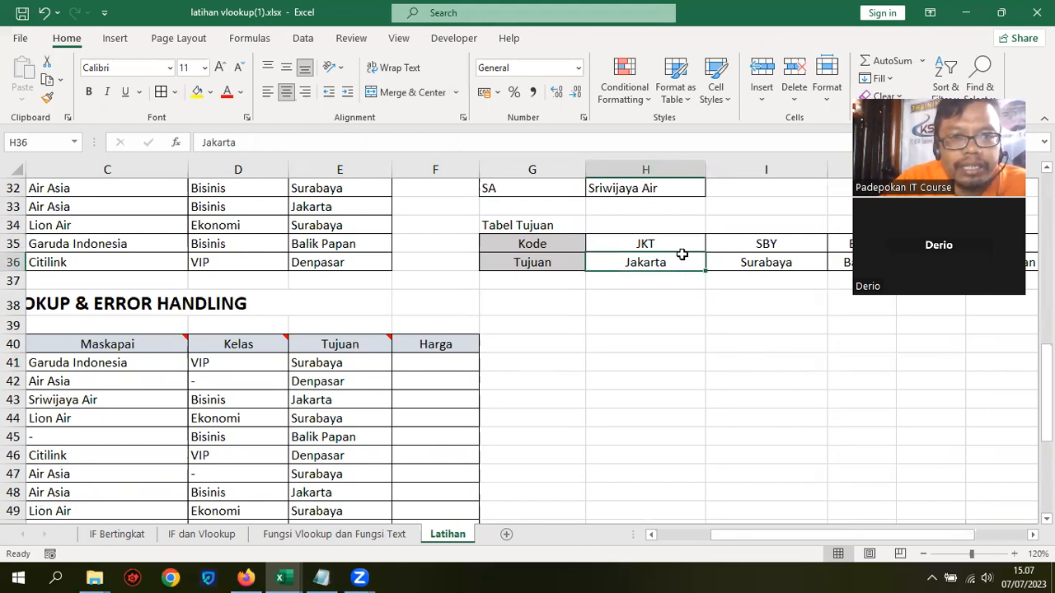
pyautogui.click(648, 246)
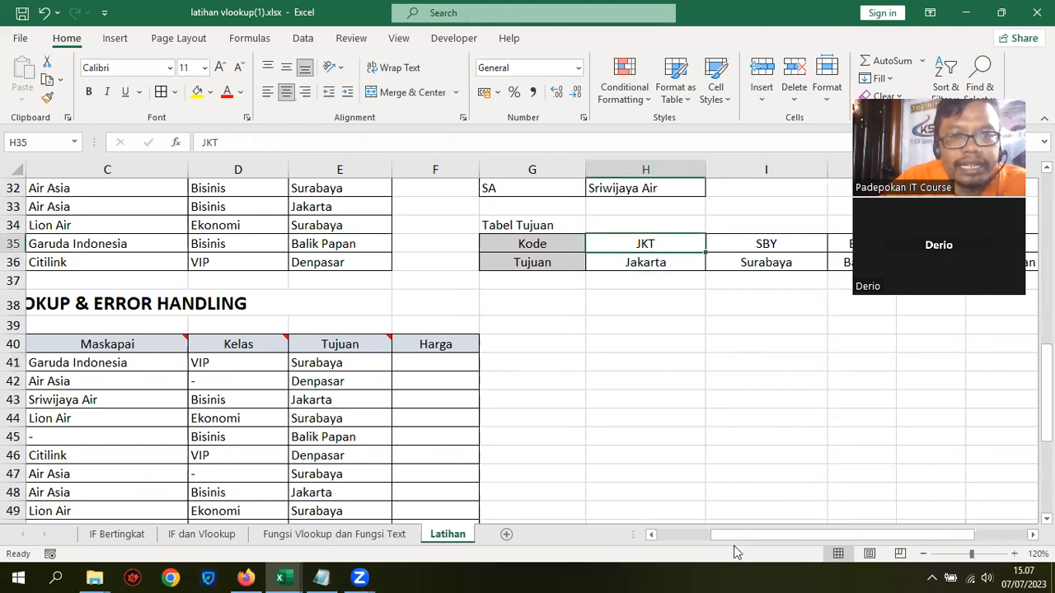
pyautogui.click(372, 363)
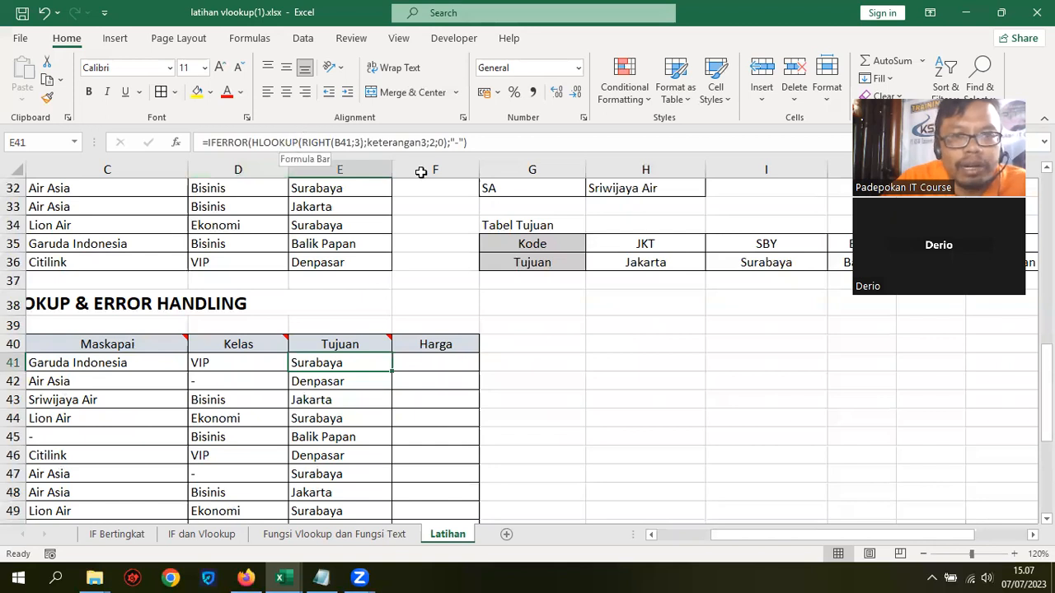
# - Enter the row label HARGA in G37, directly below the Tujuan row of Tabel Tujuan
pyautogui.click(546, 279)
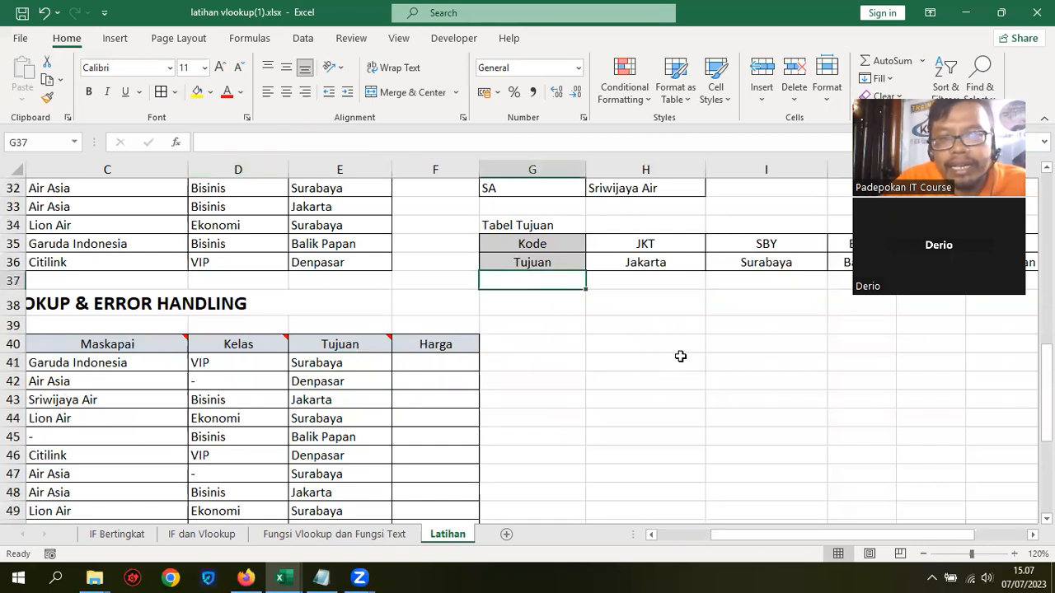
pyautogui.write('HARGA')
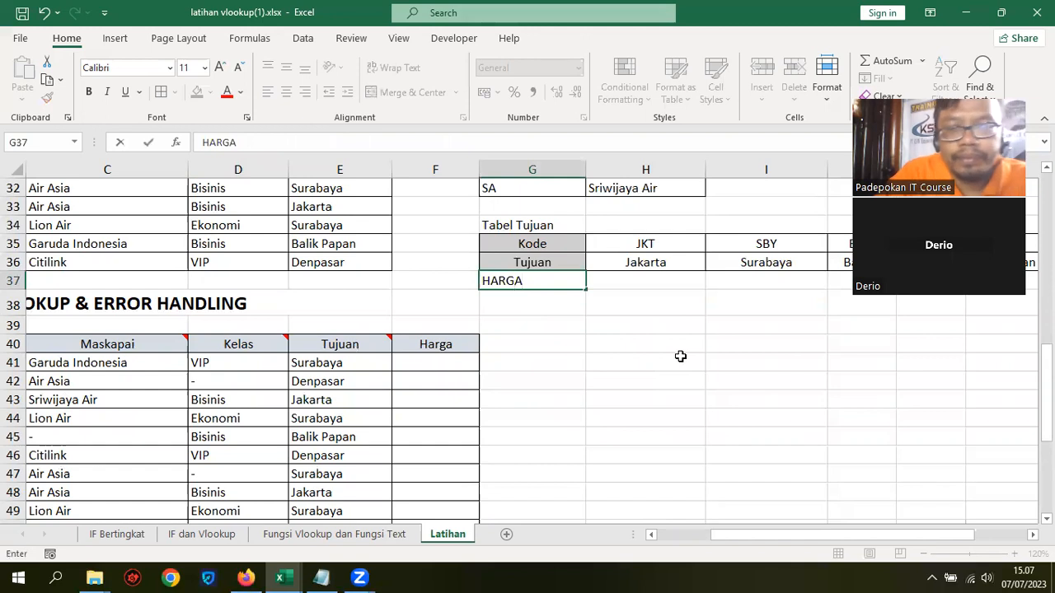
pyautogui.press('Tab')
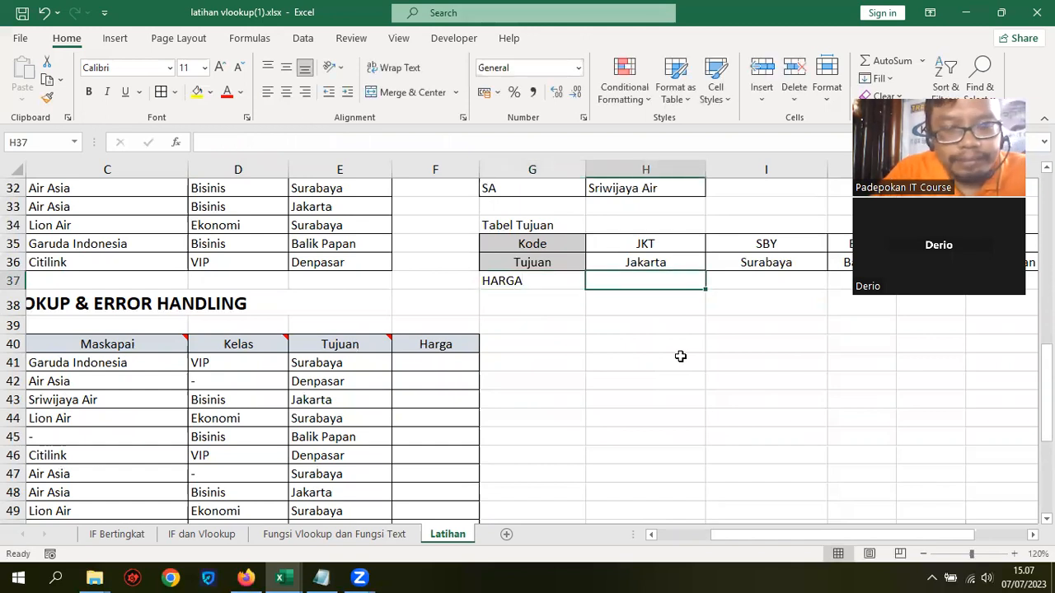
# - Enter 17500000 as the Jakarta price in H37 and 2000000 as the Surabaya price in I37
pyautogui.write('1')
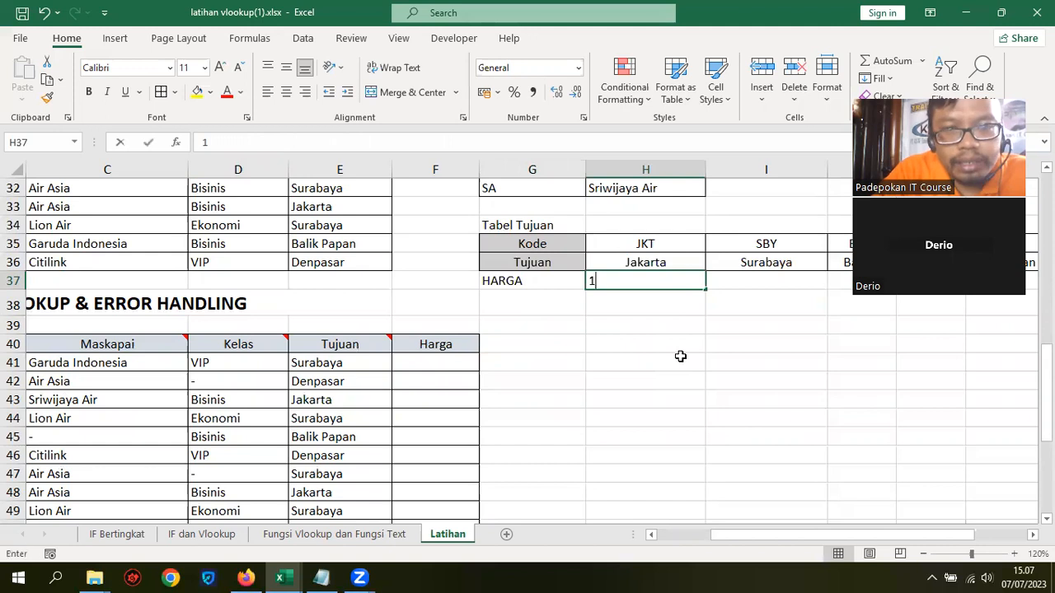
pyautogui.write('75')
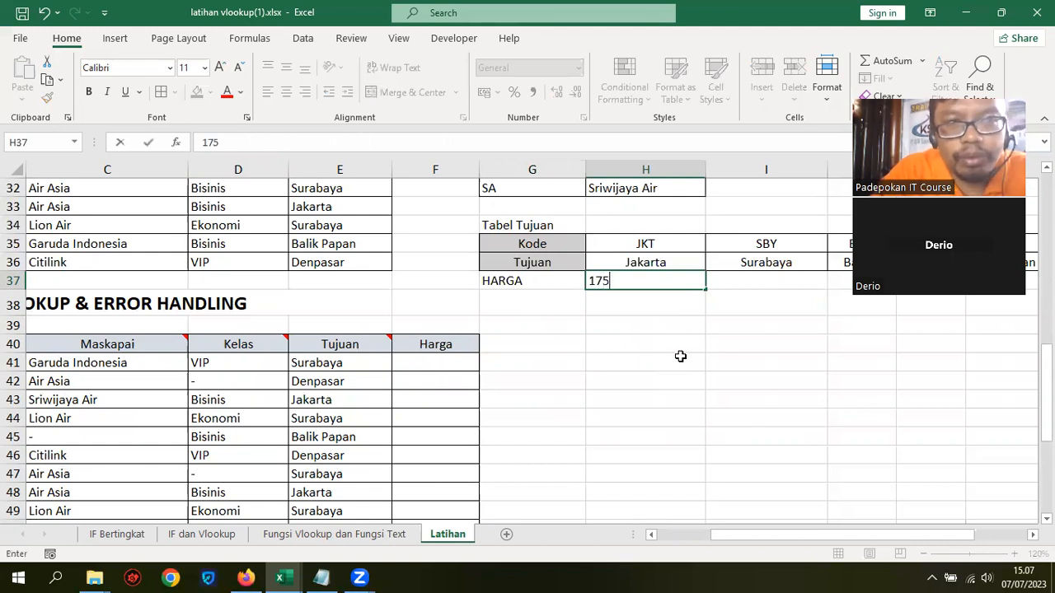
pyautogui.write('00000')
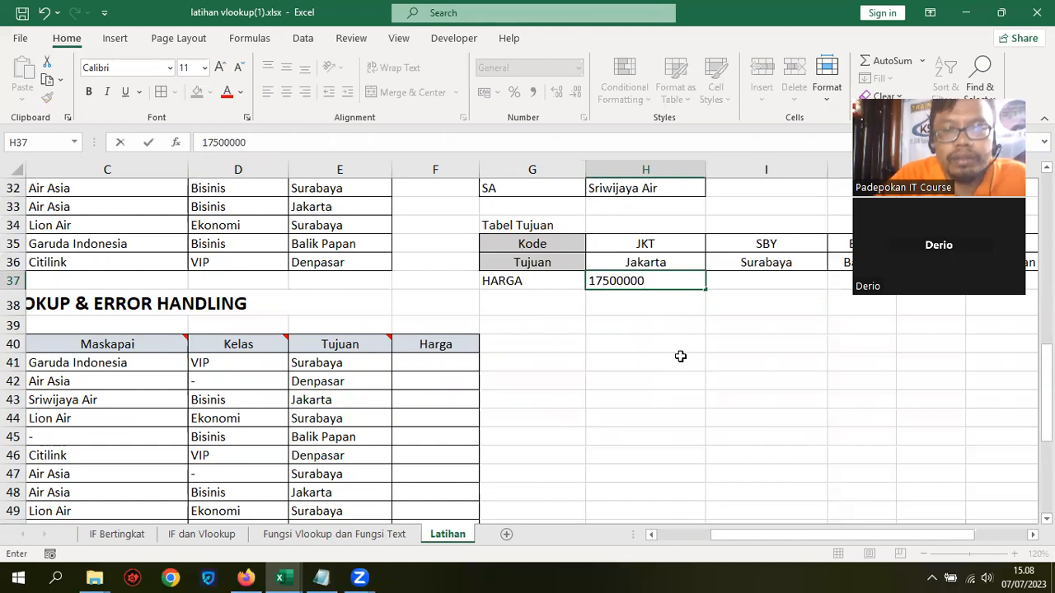
pyautogui.press('Tab')
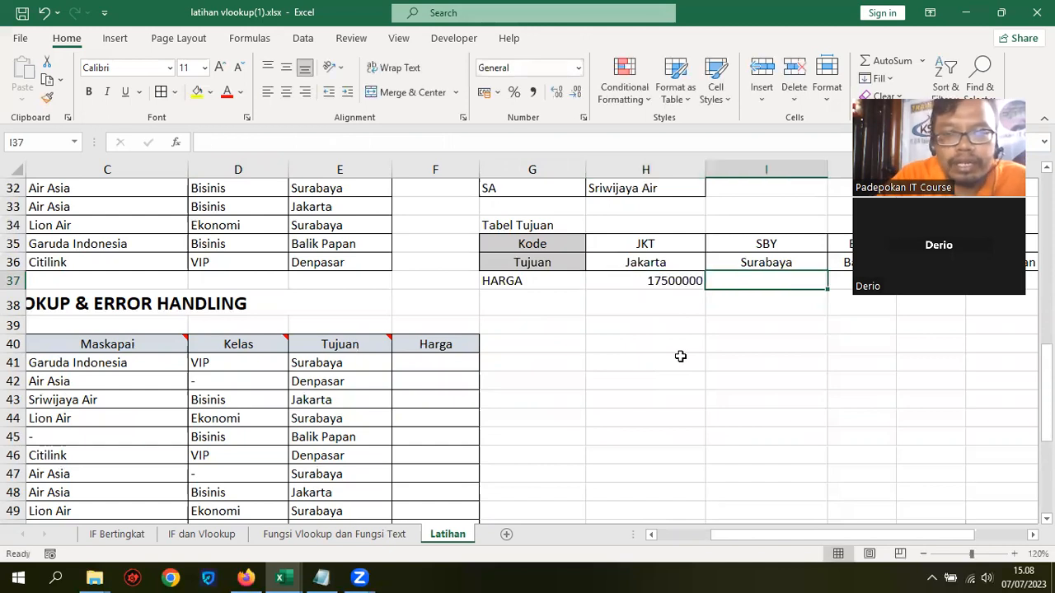
pyautogui.write('2000000')
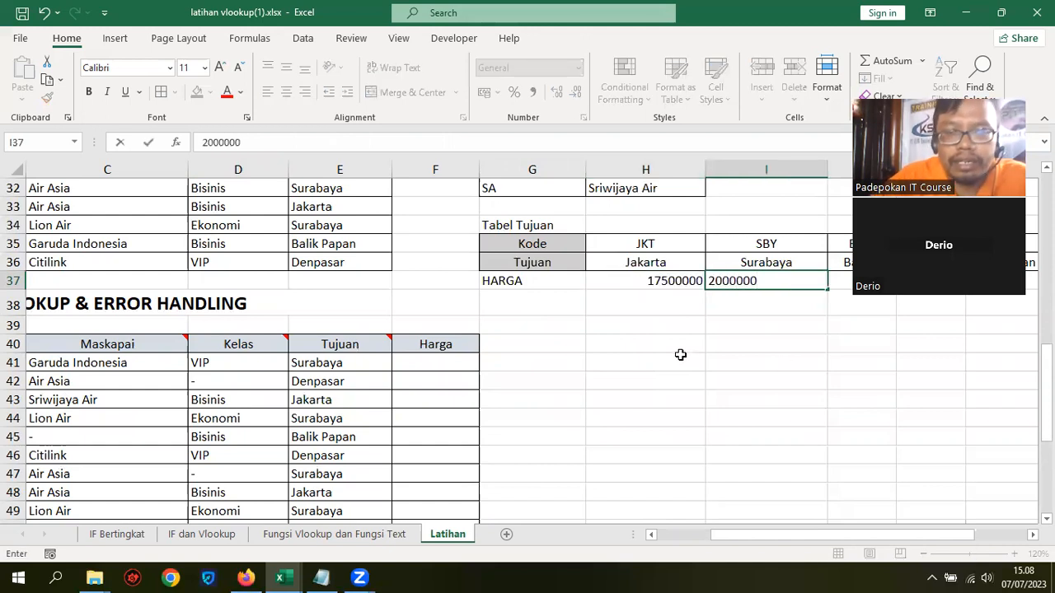
pyautogui.click(806, 365)
# - Replace the Surabaya price in I37 with the formula =H37+500000, based on the Jakarta price
pyautogui.moveTo(827, 533); pyautogui.dragTo(913, 535)
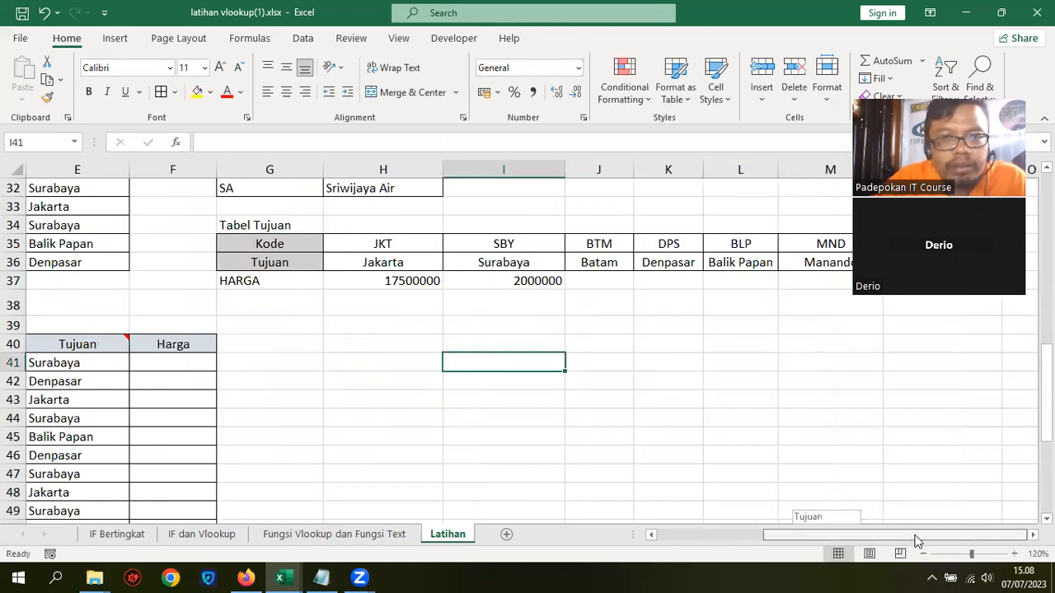
pyautogui.click(590, 281)
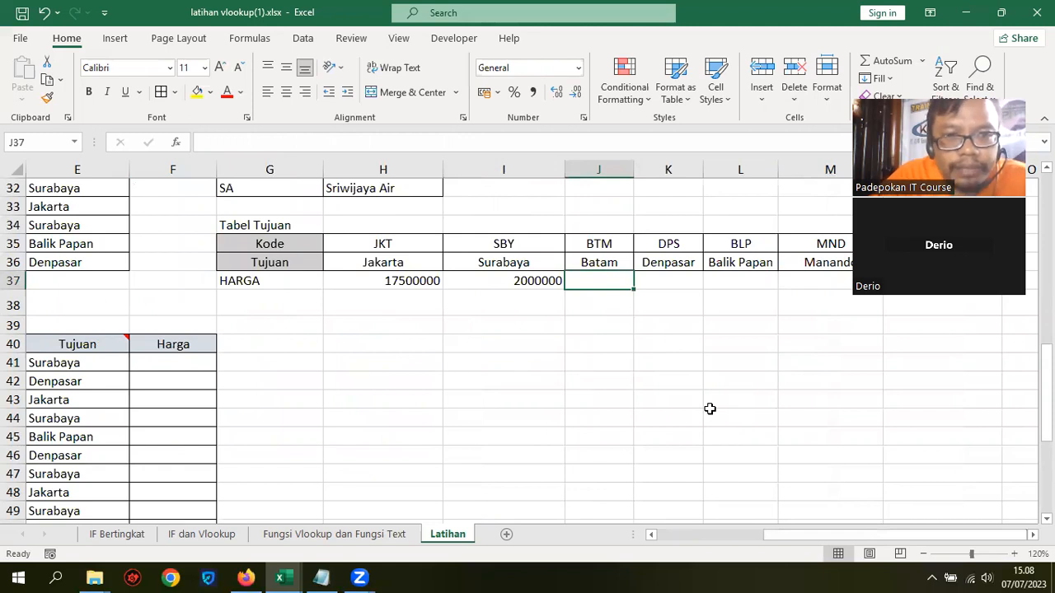
pyautogui.press('Left')
pyautogui.press('Delete')
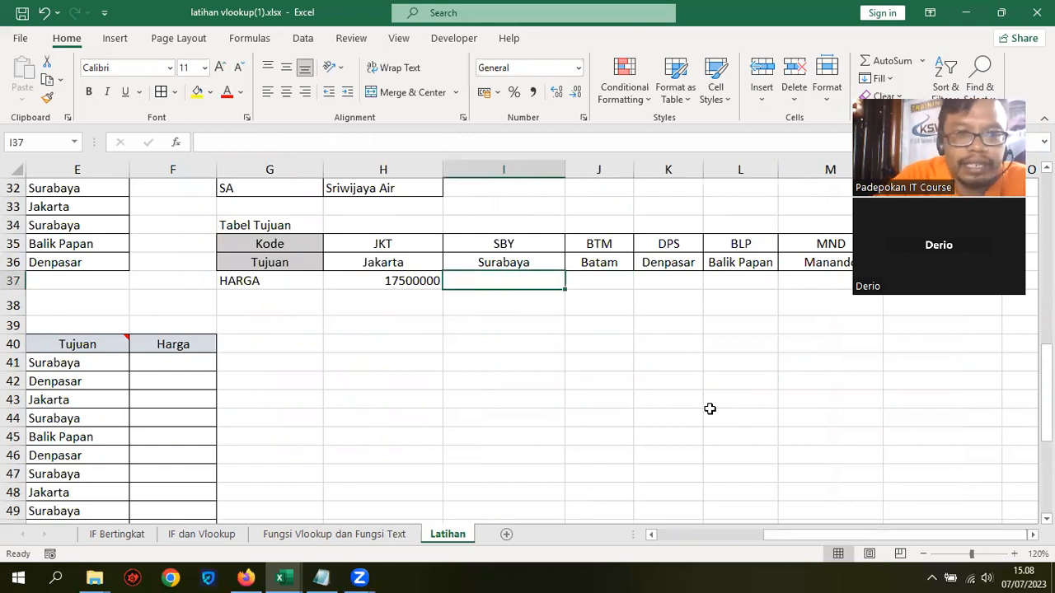
pyautogui.write('=')
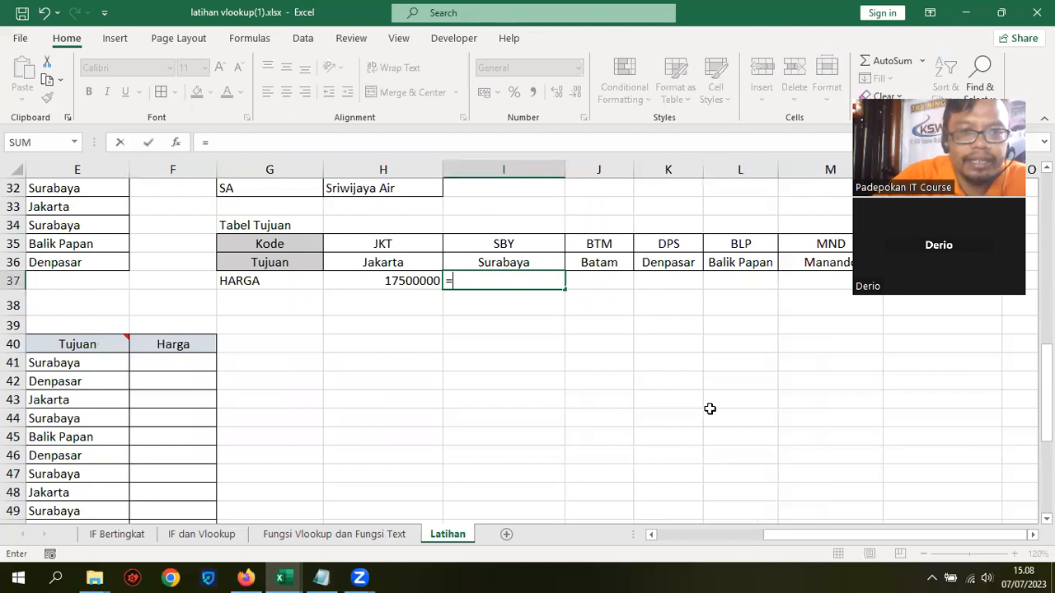
pyautogui.click(404, 284)
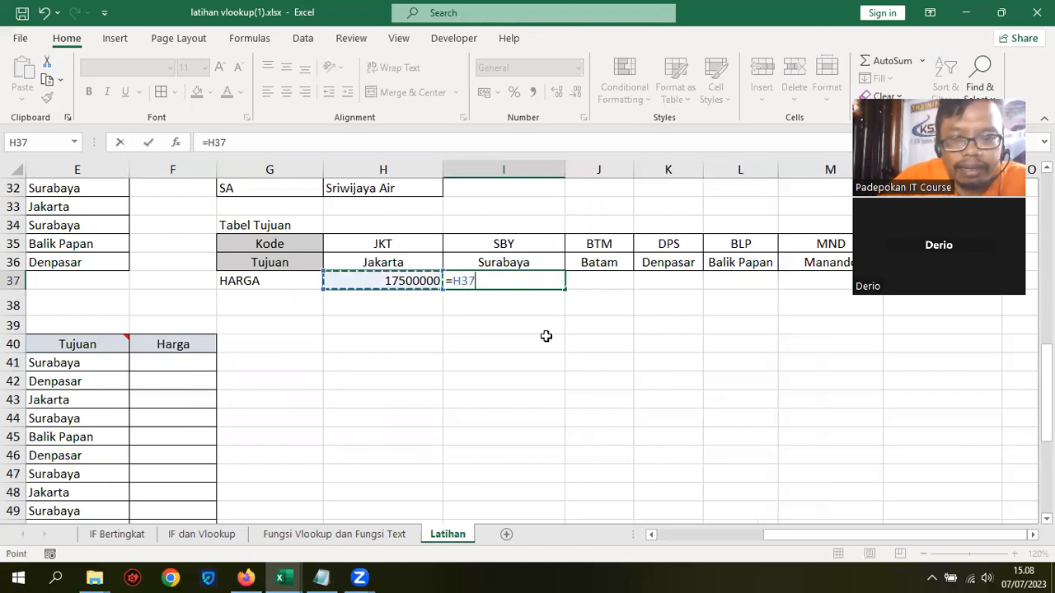
pyautogui.write('+500000')
pyautogui.press('Return')
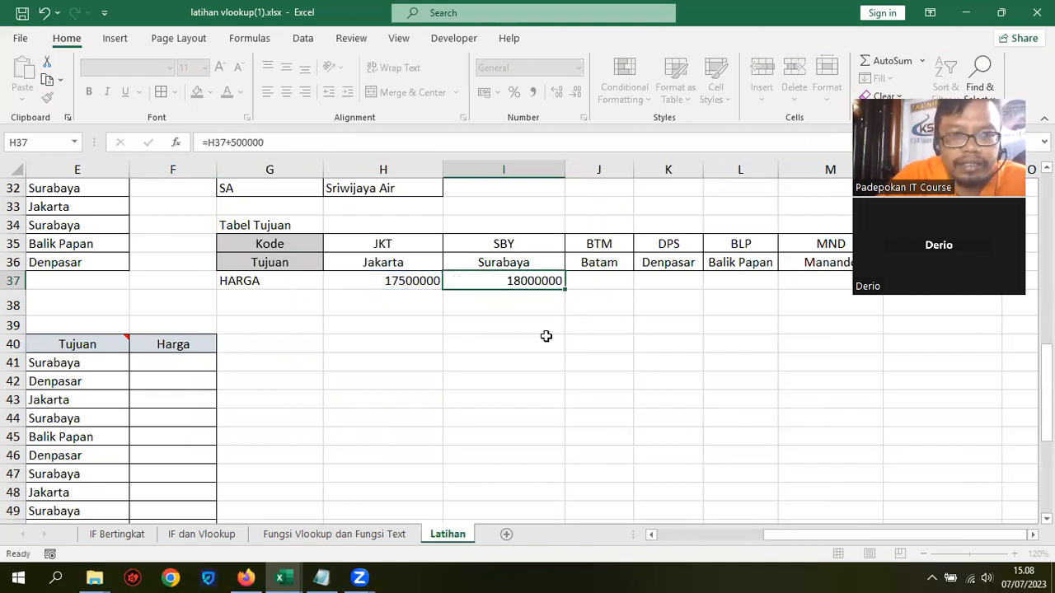
# - Format the Jakarta and Surabaya prices in H37:I37 with the Rupiah (Rp) accounting number format
pyautogui.click(486, 280)
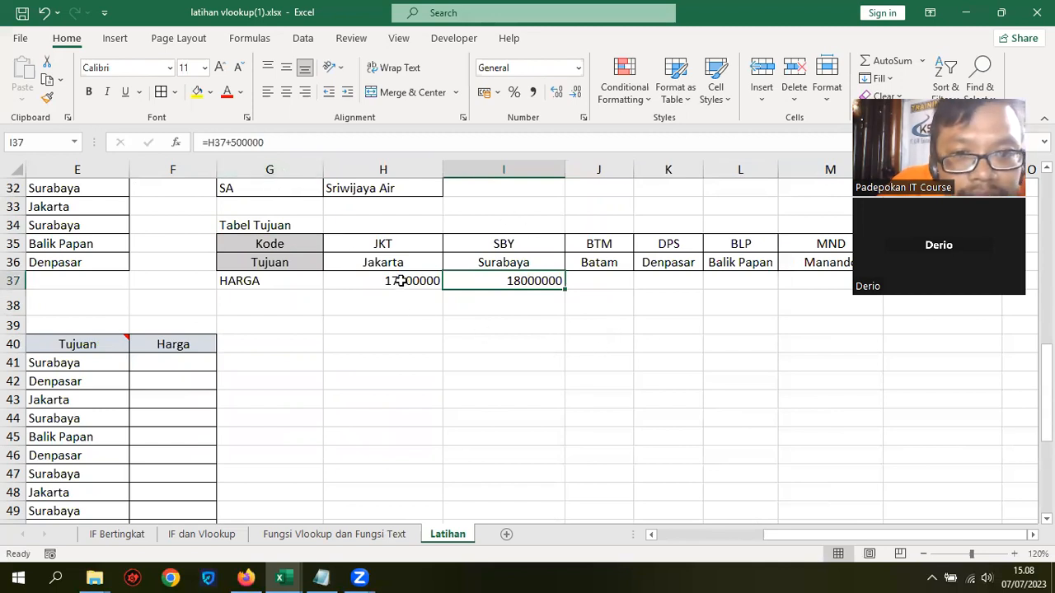
pyautogui.moveTo(404, 281); pyautogui.dragTo(491, 282)
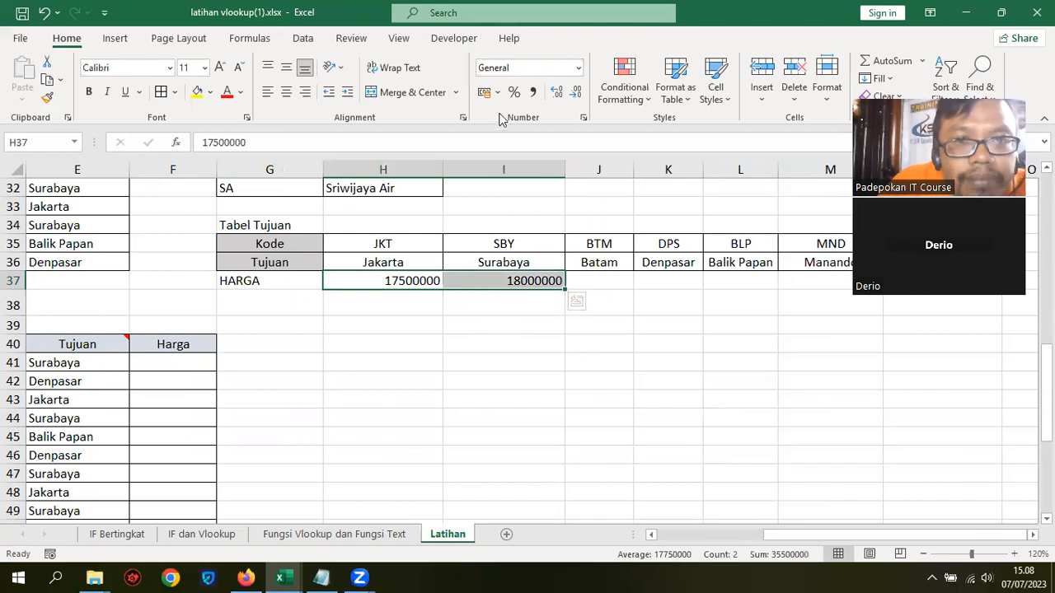
pyautogui.click(497, 92)
pyautogui.click(503, 111)
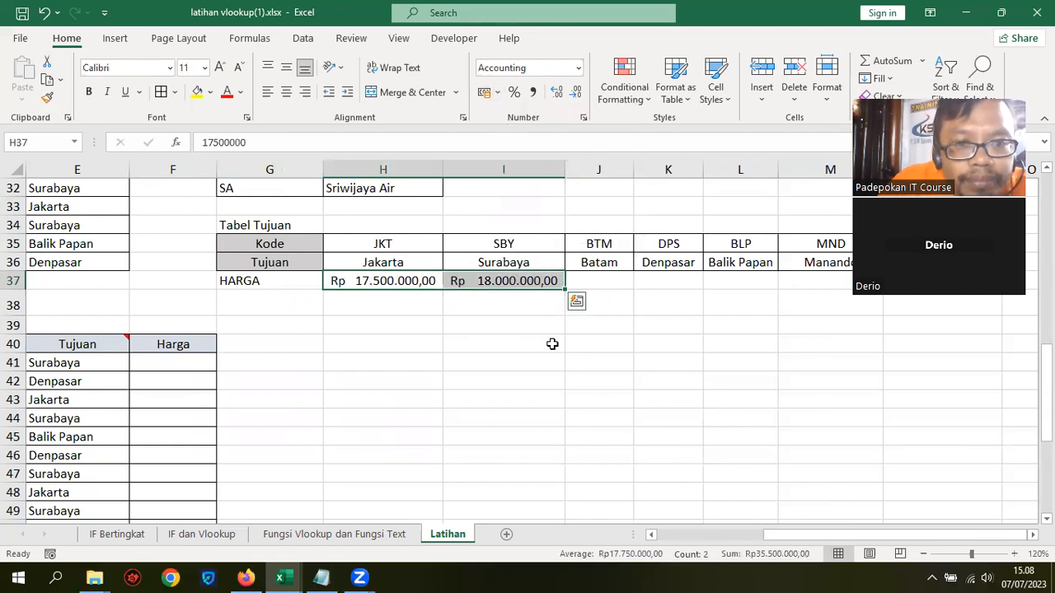
pyautogui.click(503, 282)
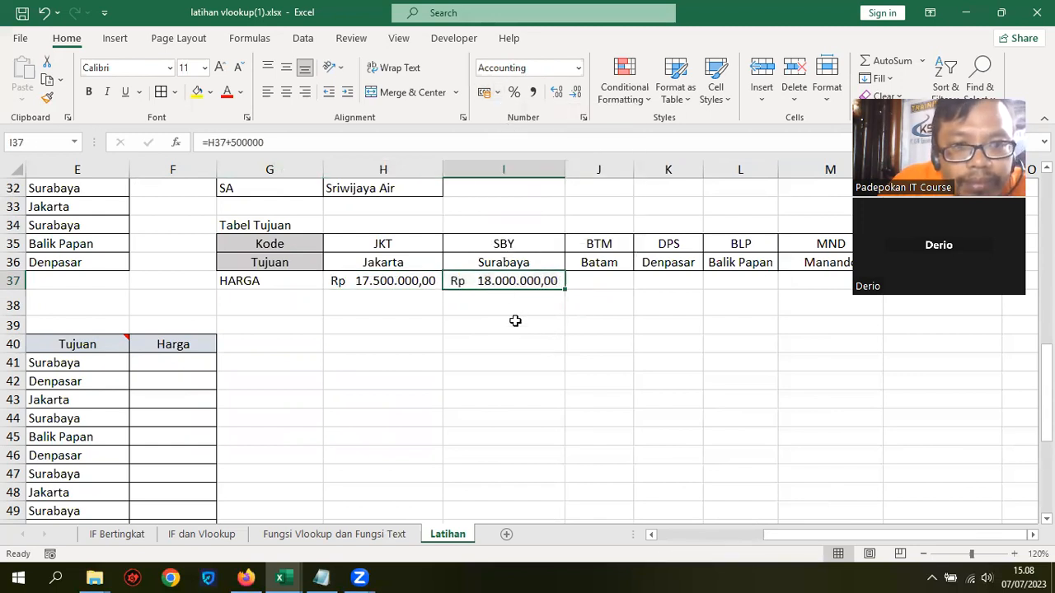
# - Correct the Jakarta price in H37 to 1750000
pyautogui.click(377, 285)
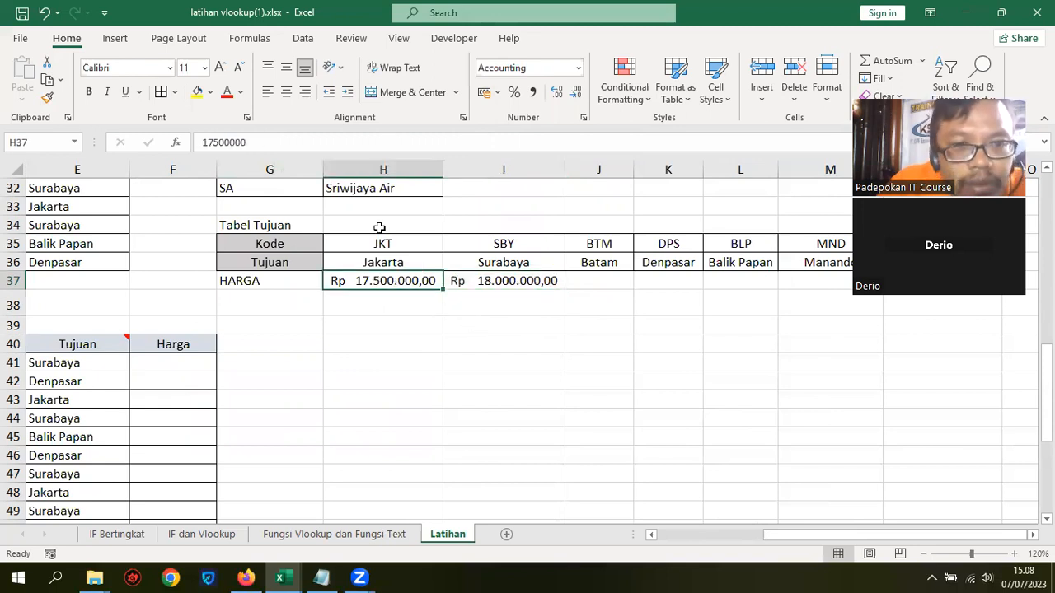
pyautogui.click(264, 142)
pyautogui.press('BackSpace')
pyautogui.press('Return')
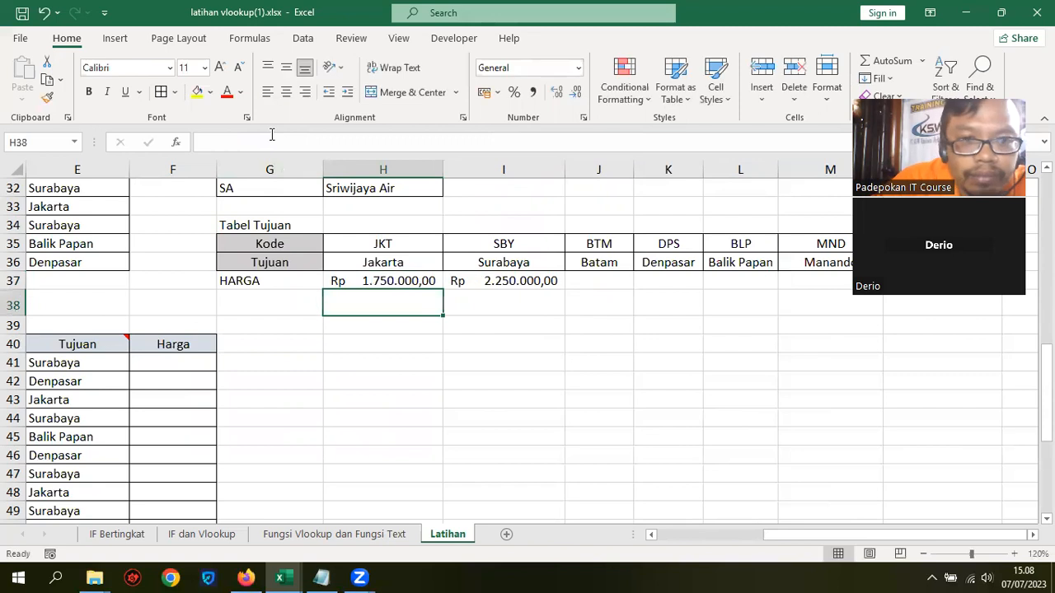
# - Fill the Jakarta price from H37 across the HARGA row to M37
pyautogui.click(402, 279)
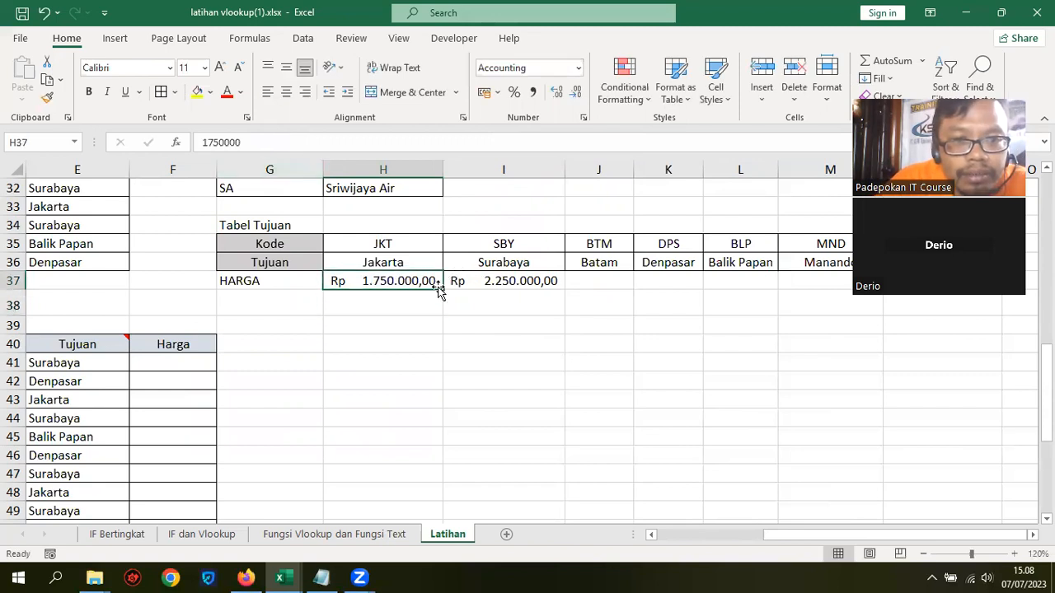
pyautogui.click(459, 282)
pyautogui.click(412, 279)
pyautogui.moveTo(454, 289); pyautogui.dragTo(683, 328)
# - Widen columns J, K and M so the Batam, Denpasar and Manando prices fit in the HARGA row
pyautogui.moveTo(512, 170); pyautogui.dragTo(536, 170)
pyautogui.moveTo(442, 169); pyautogui.dragTo(489, 170)
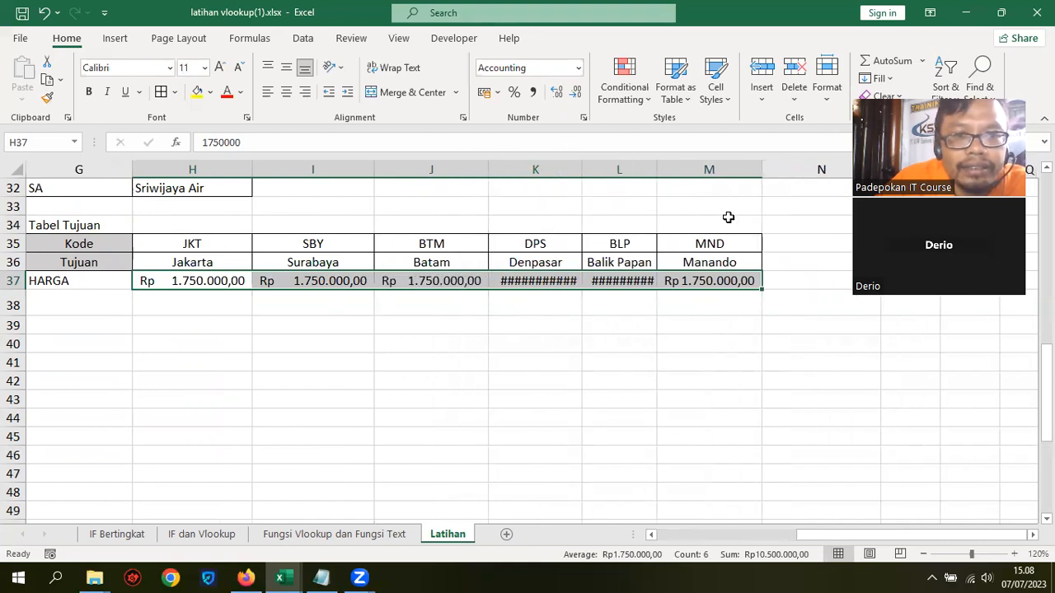
pyautogui.moveTo(761, 178); pyautogui.dragTo(791, 170)
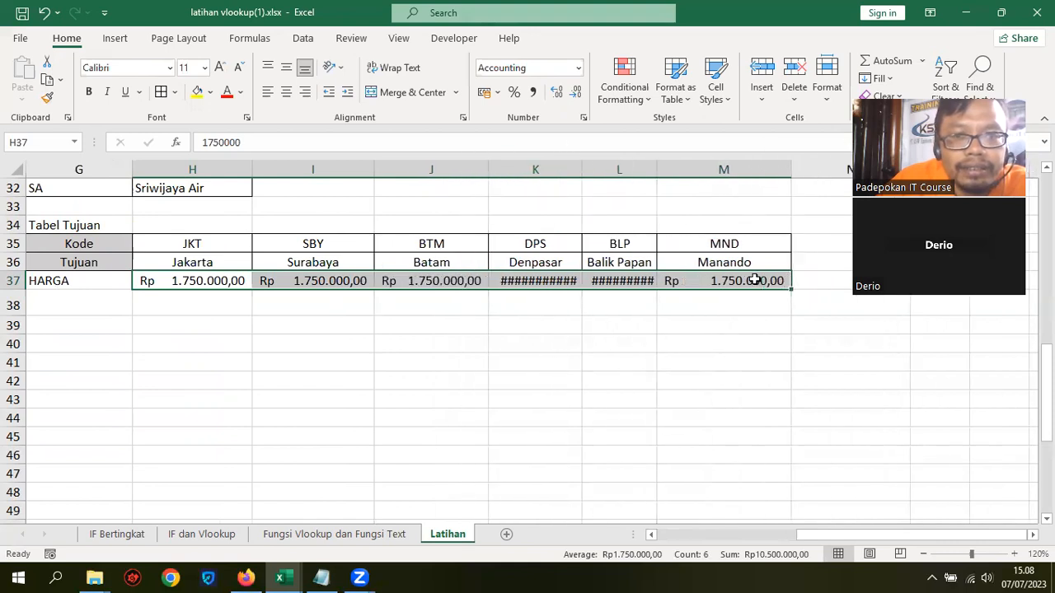
pyautogui.click(535, 325)
pyautogui.moveTo(582, 171); pyautogui.dragTo(624, 168)
# - Enter the formula =H37+500000 as the Surabaya price in I37
pyautogui.click(163, 283)
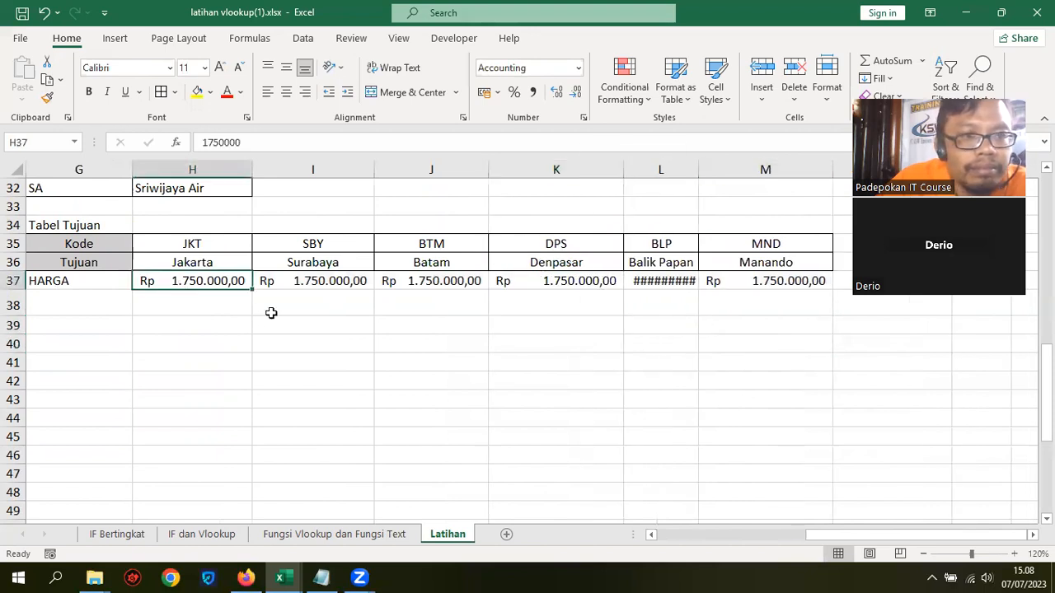
pyautogui.click(309, 283)
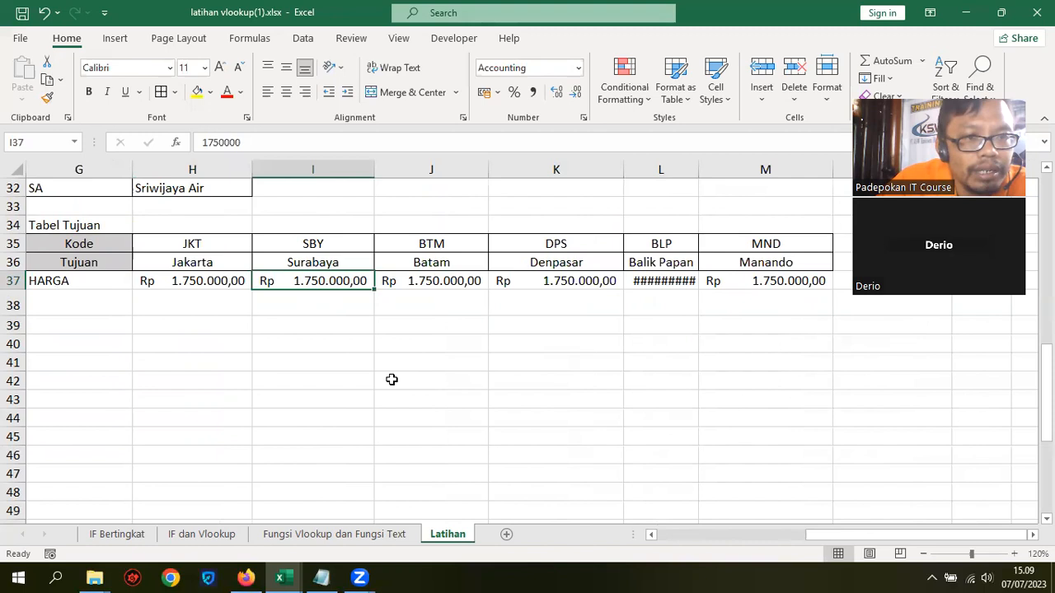
pyautogui.moveTo(807, 544); pyautogui.dragTo(697, 513)
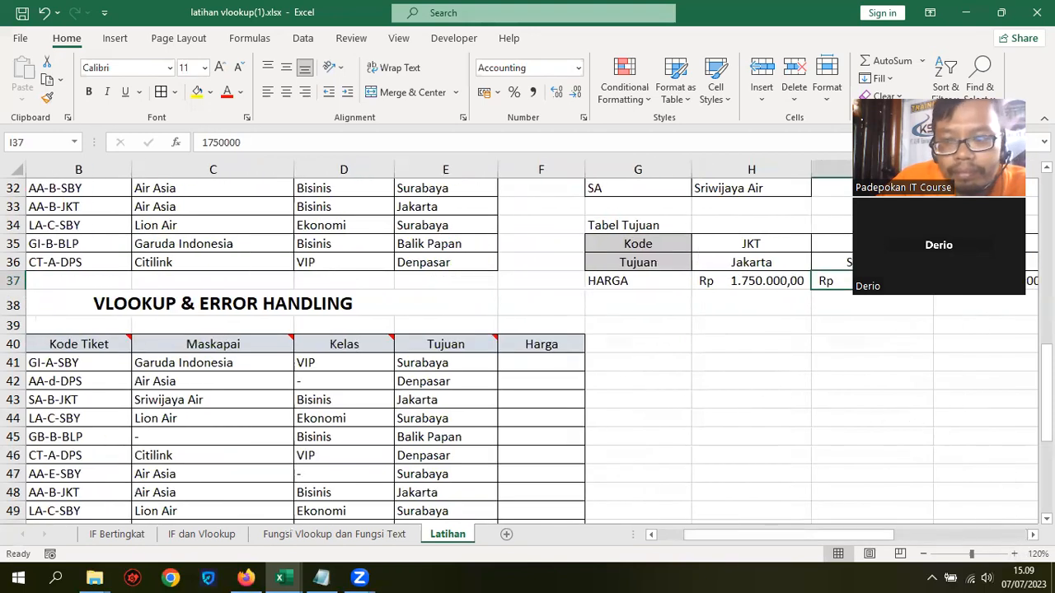
pyautogui.hscroll(2, 627, 347)
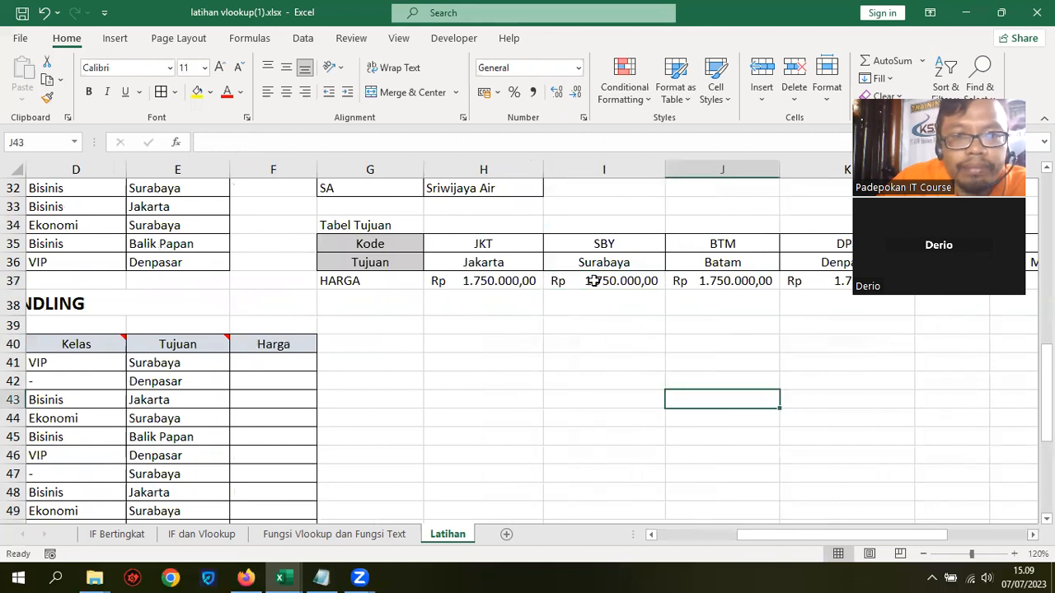
pyautogui.write('=')
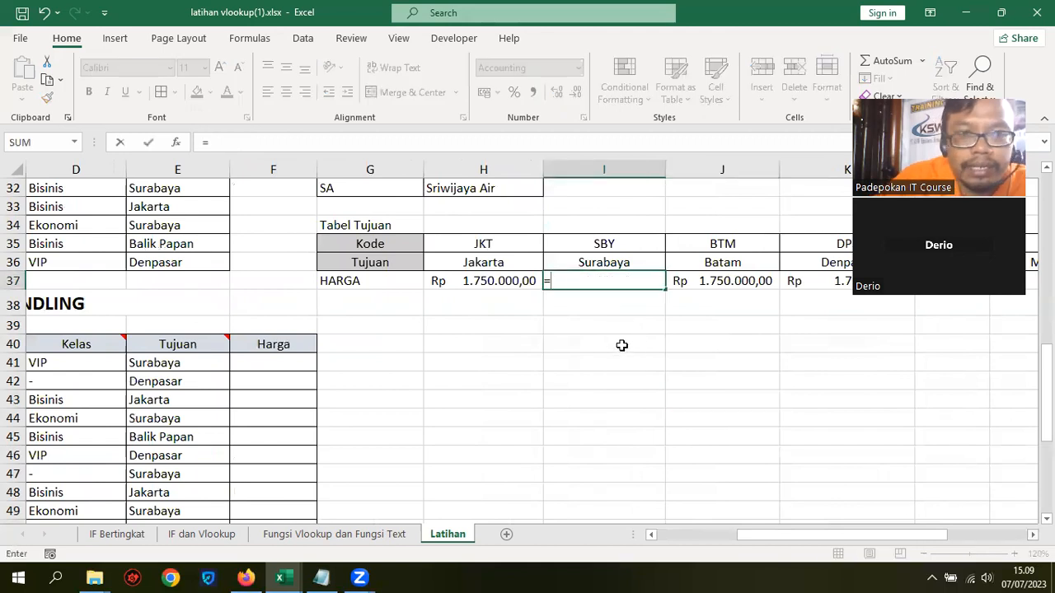
pyautogui.click(475, 280)
pyautogui.write('+')
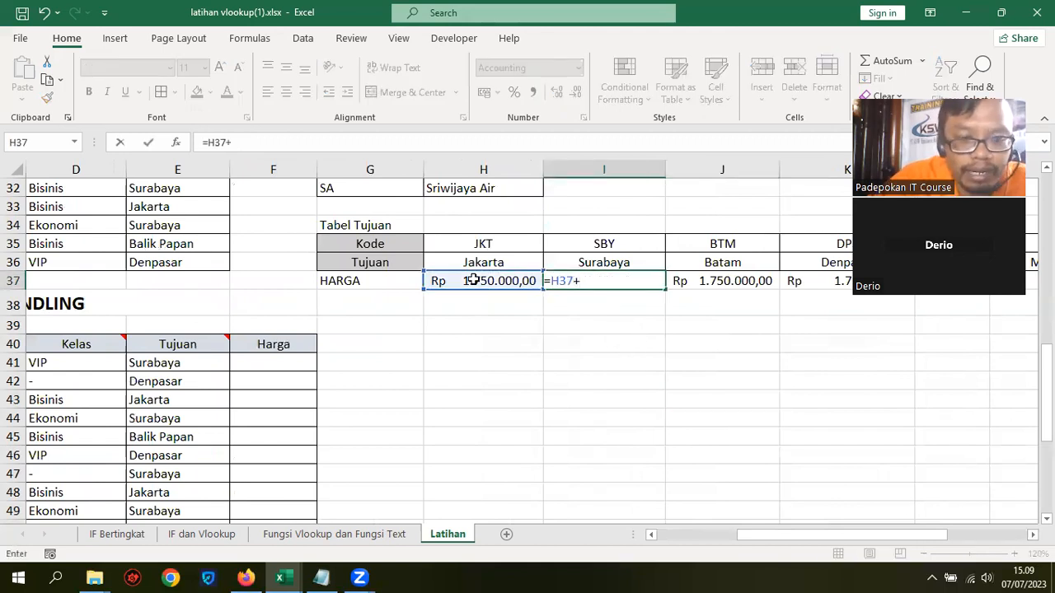
pyautogui.write('00000')
pyautogui.press('Return')
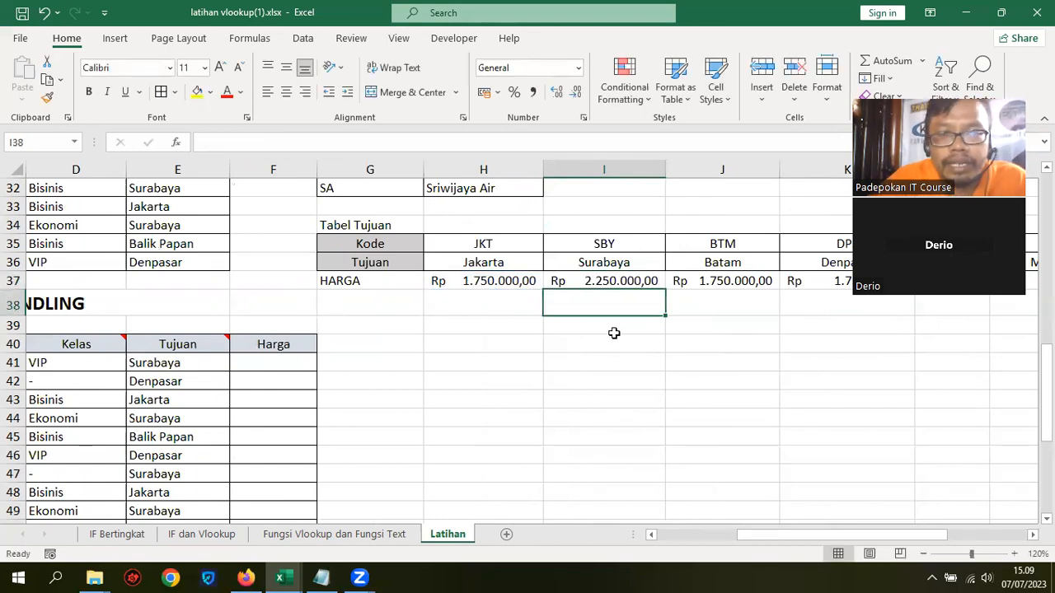
# - Fill the Surabaya price formula from I37 across the HARGA row to the Manando column, M37
pyautogui.click(607, 279)
pyautogui.click(727, 536)
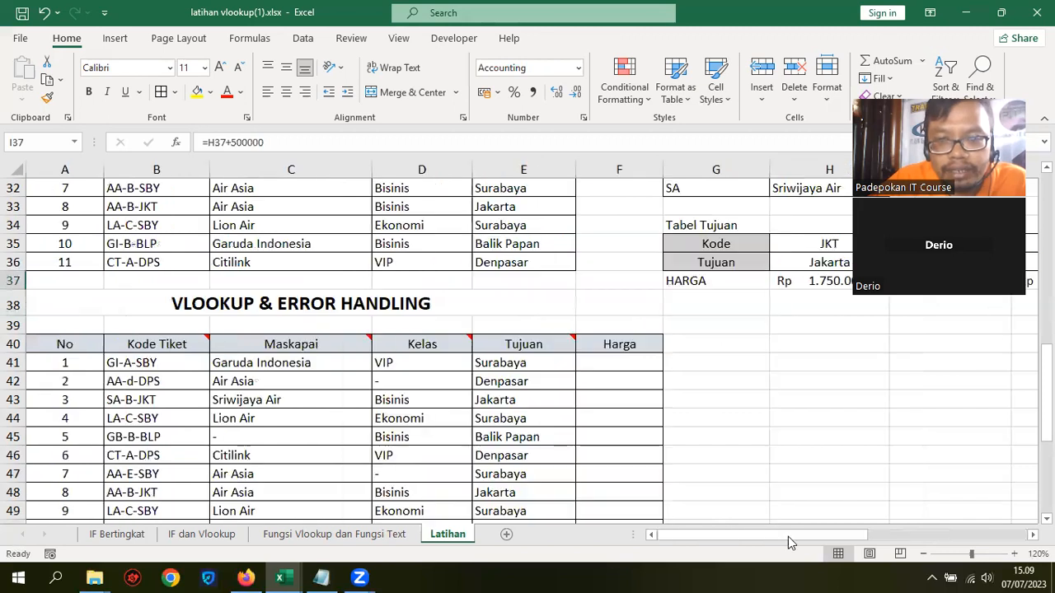
pyautogui.click(924, 554)
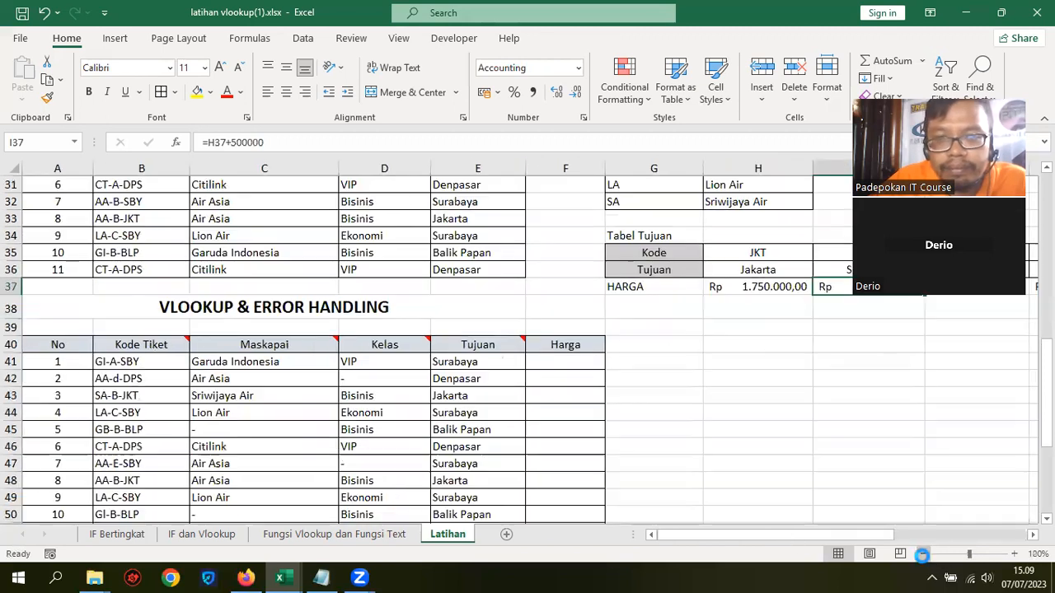
pyautogui.click(923, 554)
pyautogui.click(924, 554)
pyautogui.click(923, 554)
pyautogui.click(923, 554)
pyautogui.click(624, 355)
pyautogui.click(579, 306)
pyautogui.moveTo(591, 311); pyautogui.dragTo(858, 308)
pyautogui.click(870, 412)
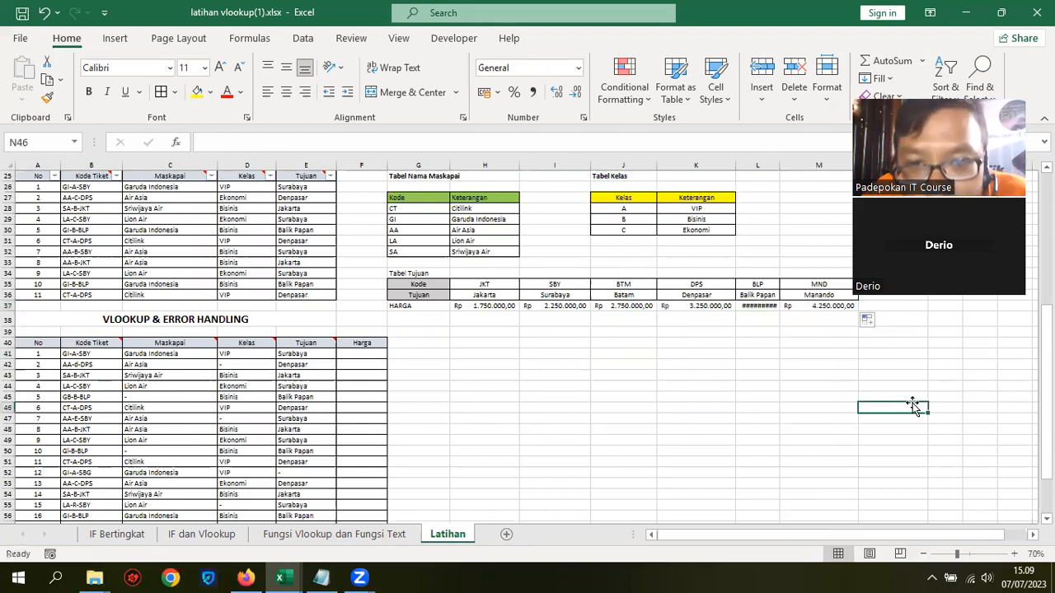
pyautogui.click(551, 308)
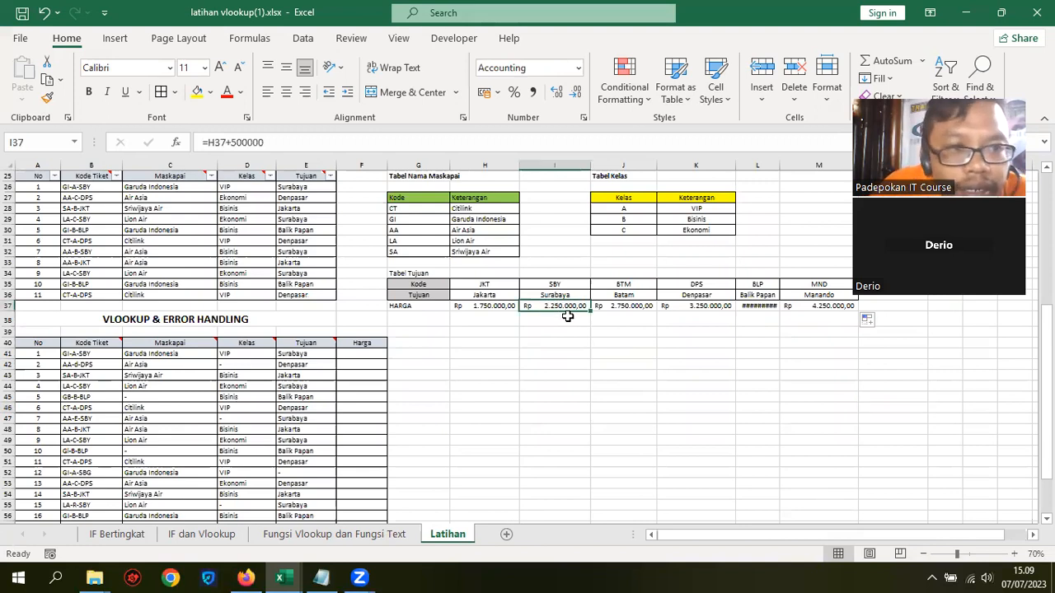
# - Apply all borders to Tabel Tujuan from G35 to M37, including the HARGA row
pyautogui.moveTo(412, 286); pyautogui.dragTo(827, 302)
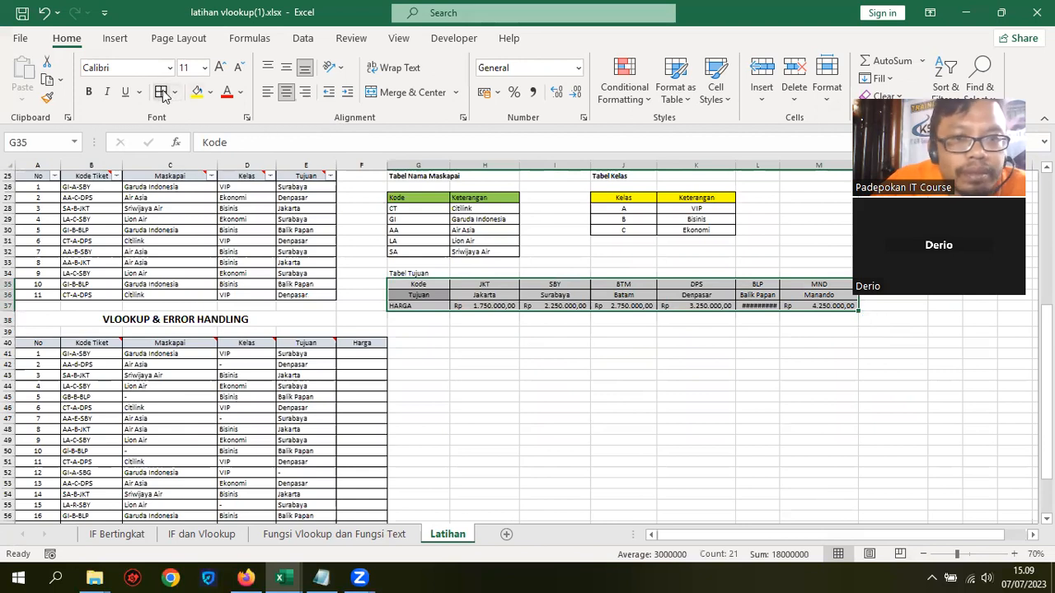
pyautogui.click(710, 341)
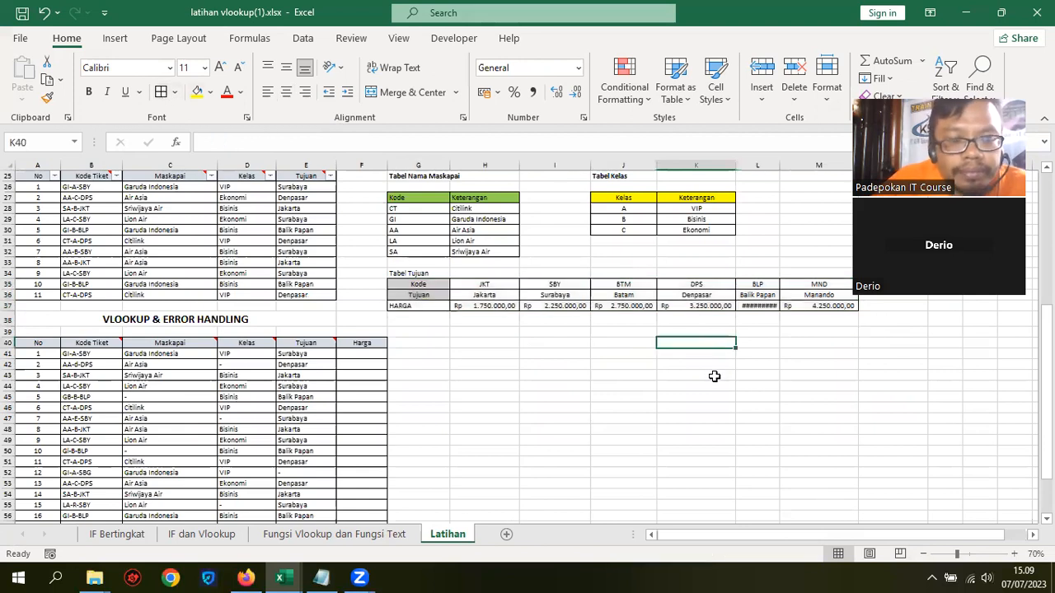
# - Widen column L so the Balik Papan price fits in the HARGA row
pyautogui.scroll(-2, 745, 381)
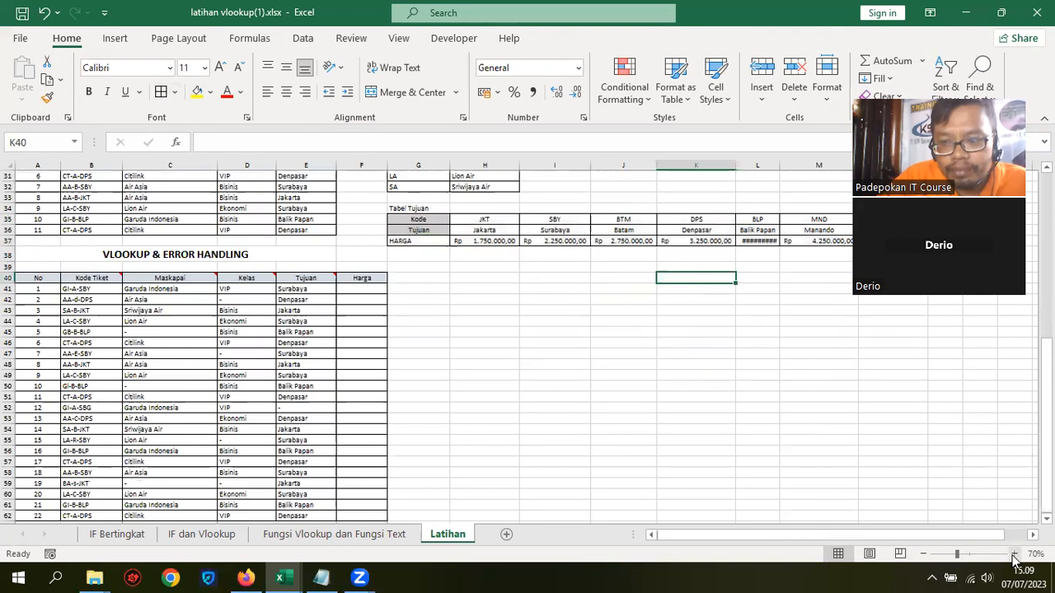
pyautogui.click(1003, 557)
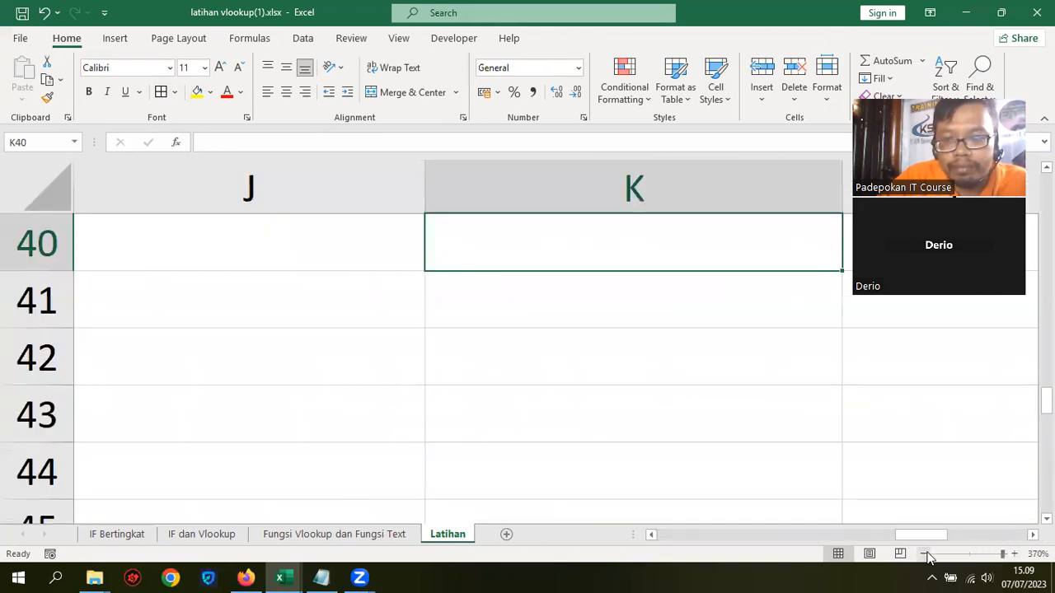
pyautogui.click(924, 554)
pyautogui.click(924, 554)
pyautogui.click(924, 554)
pyautogui.click(924, 554)
pyautogui.click(927, 555)
pyautogui.moveTo(995, 555); pyautogui.dragTo(959, 552)
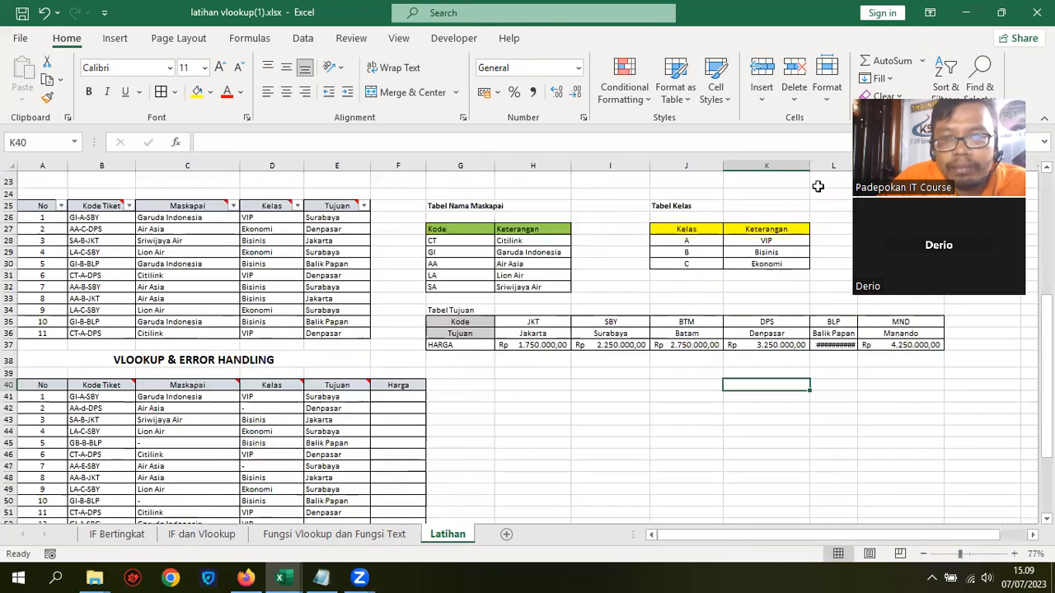
pyautogui.moveTo(857, 166); pyautogui.dragTo(881, 166)
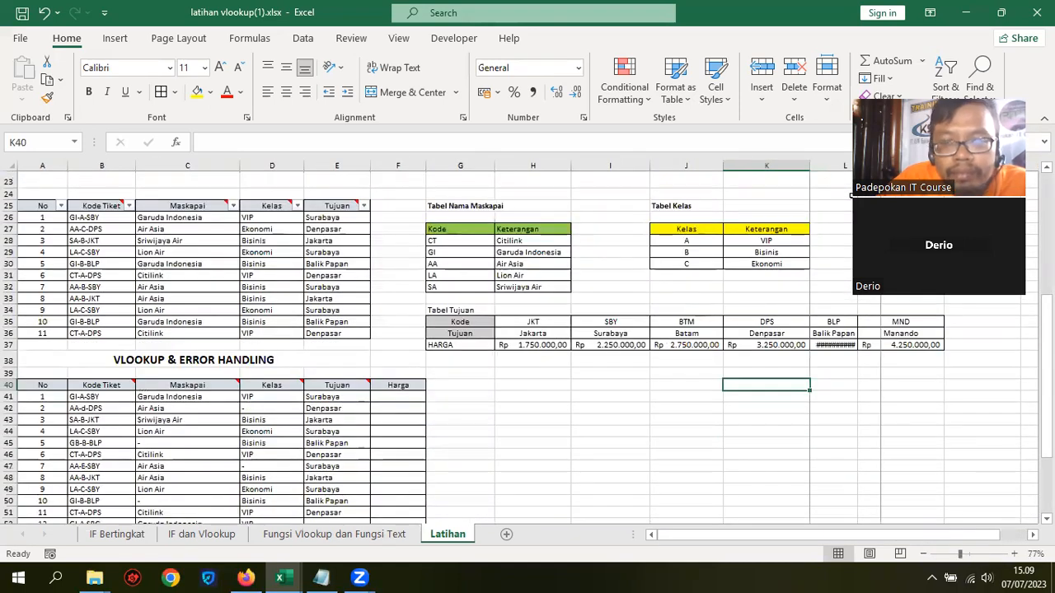
pyautogui.click(846, 444)
# - Center the HARGA row label in G37
pyautogui.scroll(-1, 596, 403)
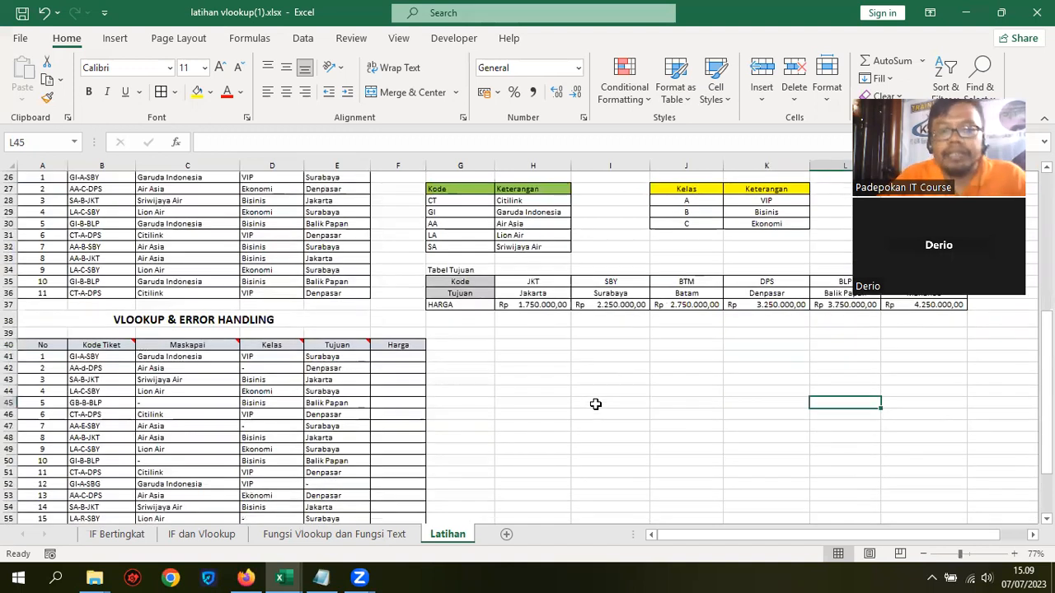
pyautogui.click(453, 305)
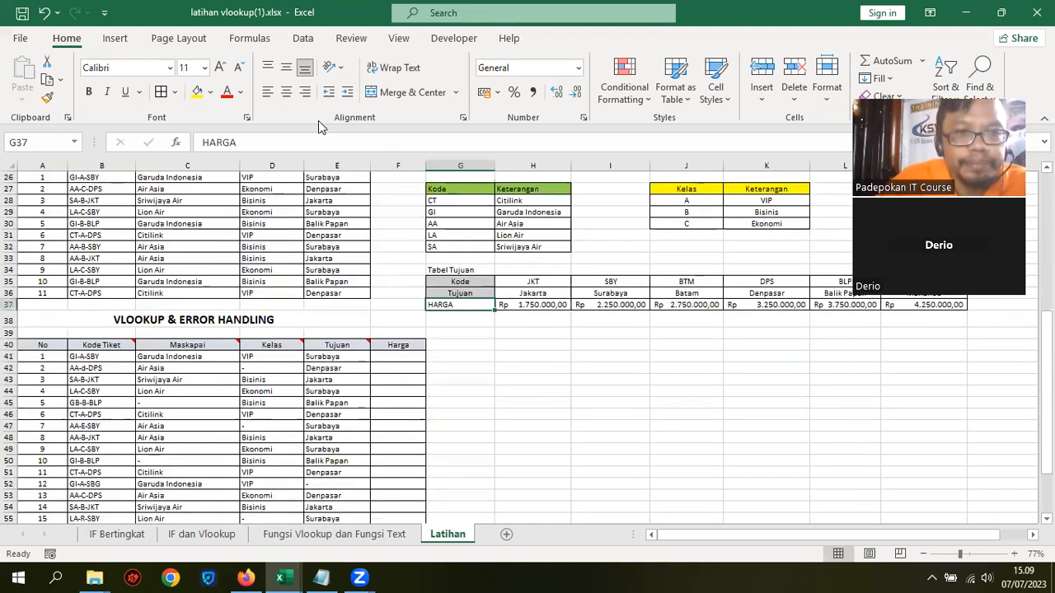
pyautogui.click(286, 94)
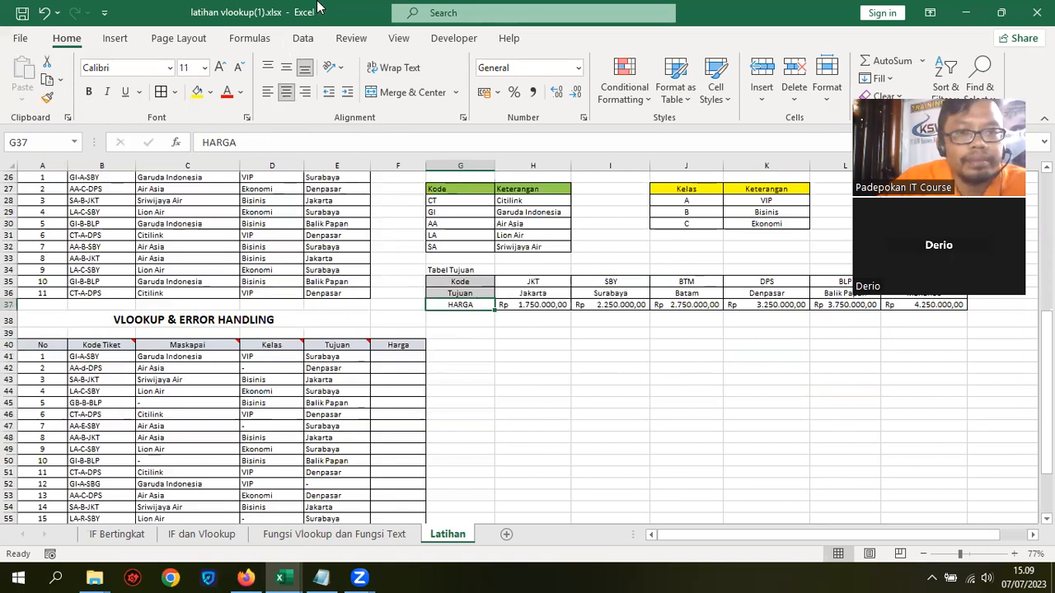
# - Begin saving a copy of the workbook, browsing DATA (E:) through 00. TRAINING, 00. Training 2023 and 11. Pelatihan Ms Office 36 Jam 12x to Pertemuan 9
pyautogui.click(630, 367)
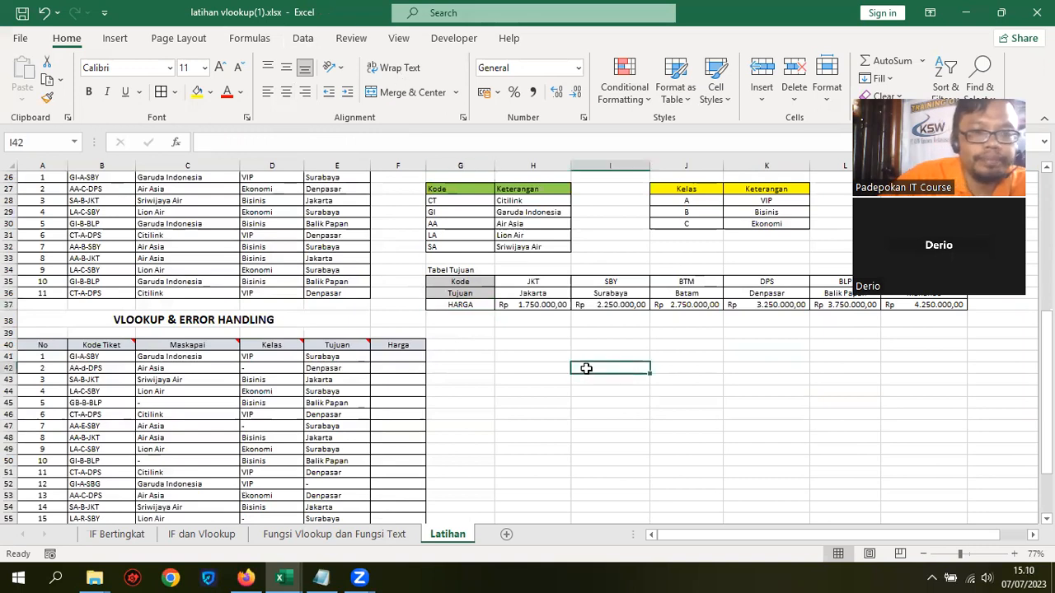
pyautogui.click(20, 38)
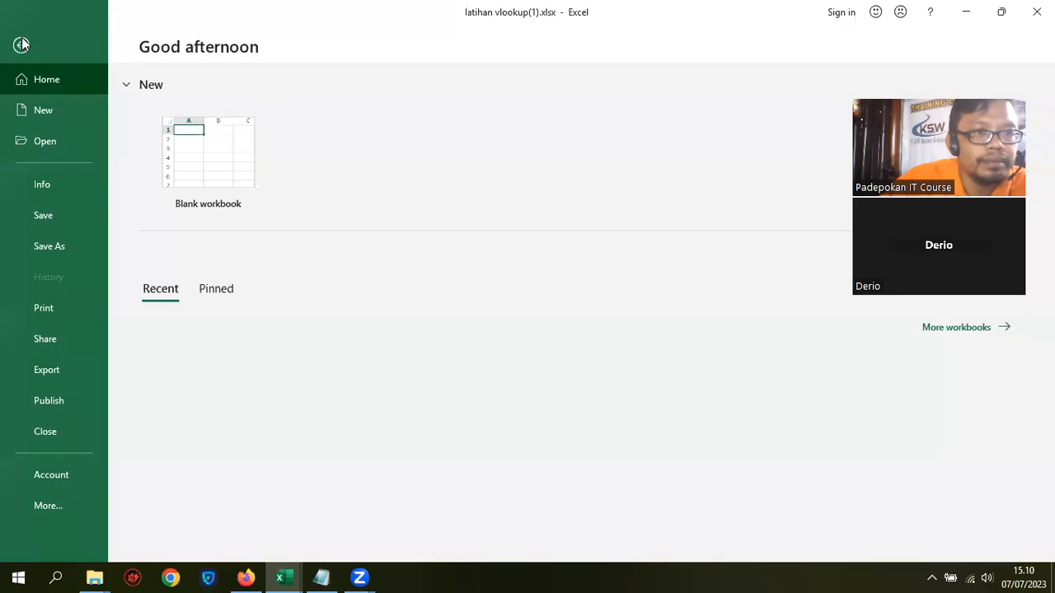
pyautogui.click(50, 245)
pyautogui.click(266, 262)
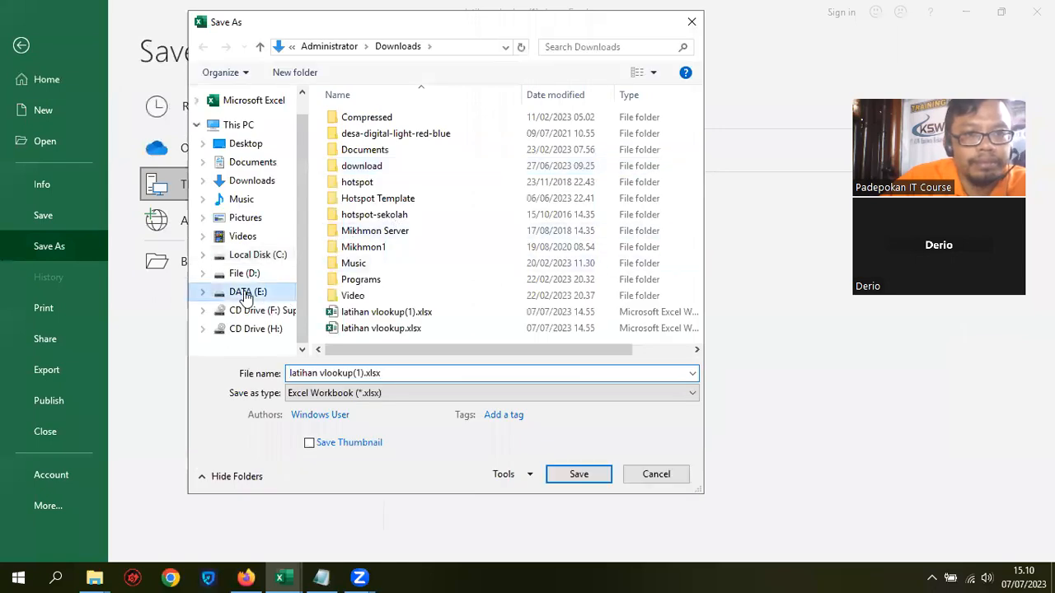
pyautogui.click(246, 294)
pyautogui.click(369, 152)
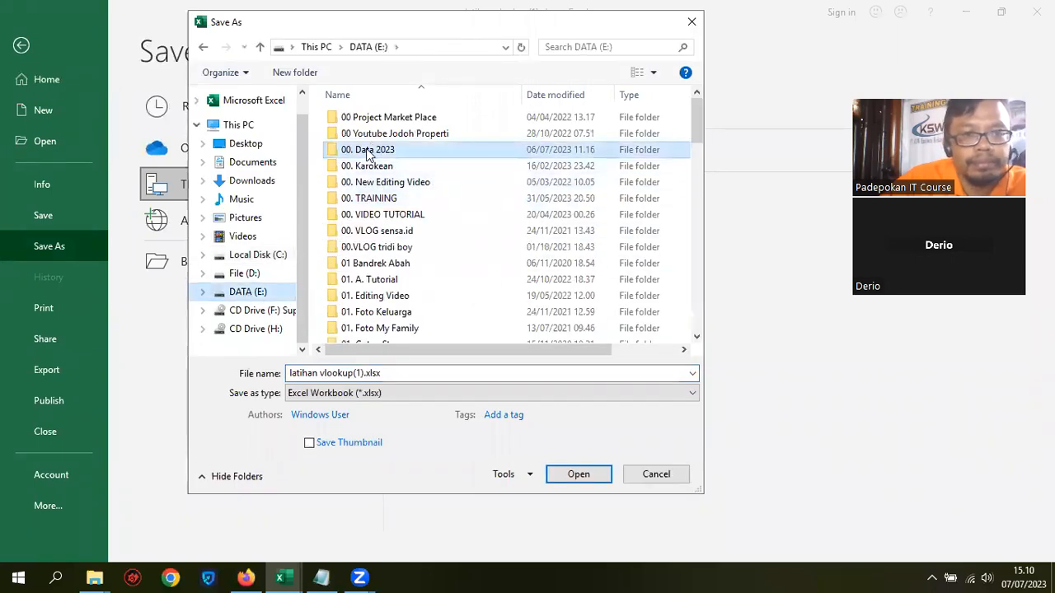
pyautogui.doubleClick(368, 153)
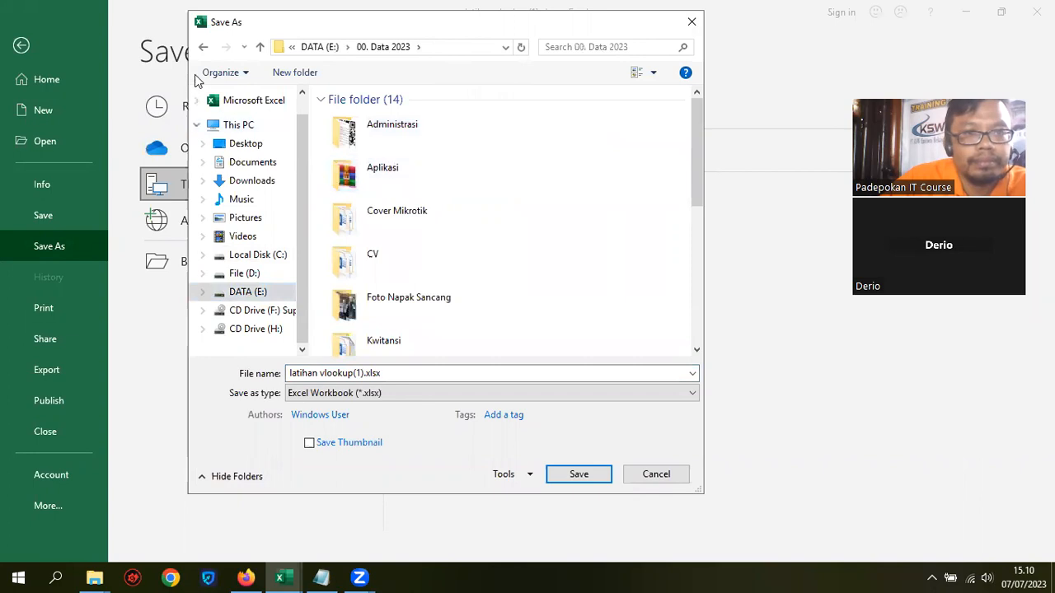
pyautogui.click(204, 47)
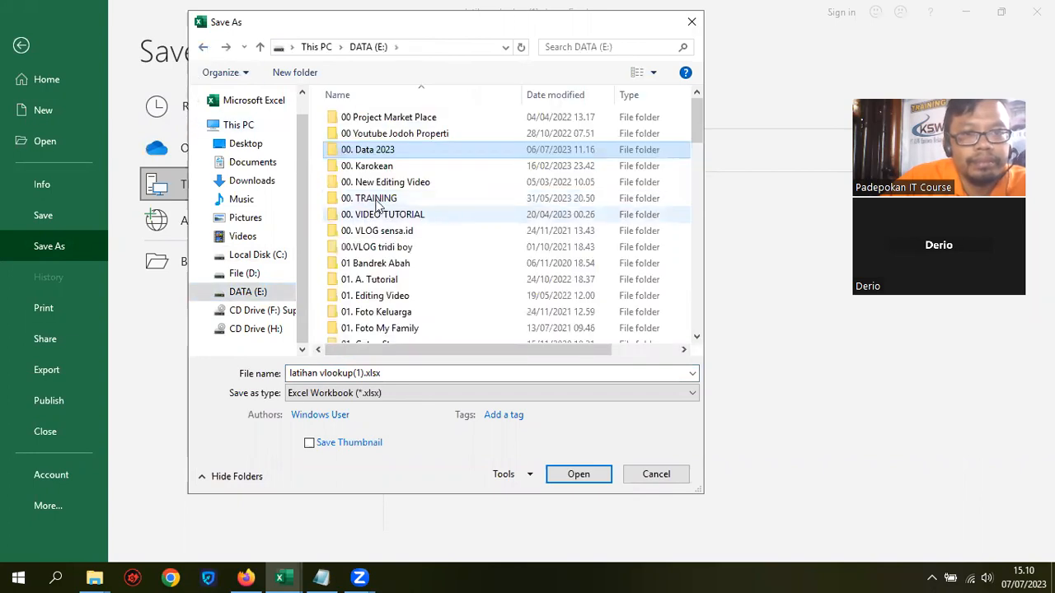
pyautogui.doubleClick(377, 198)
pyautogui.click(434, 139)
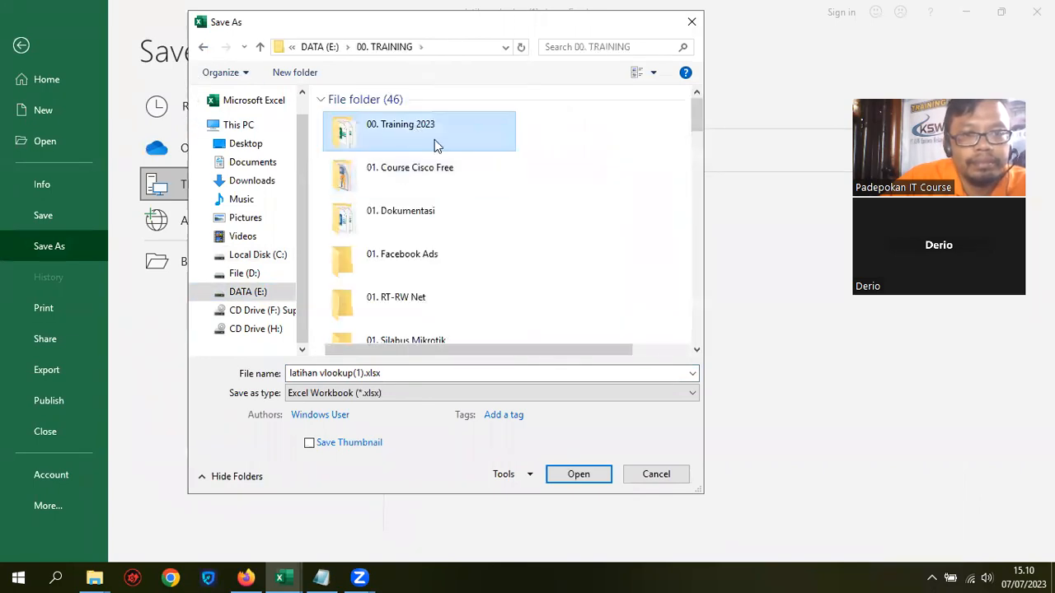
pyautogui.doubleClick(434, 139)
pyautogui.click(471, 280)
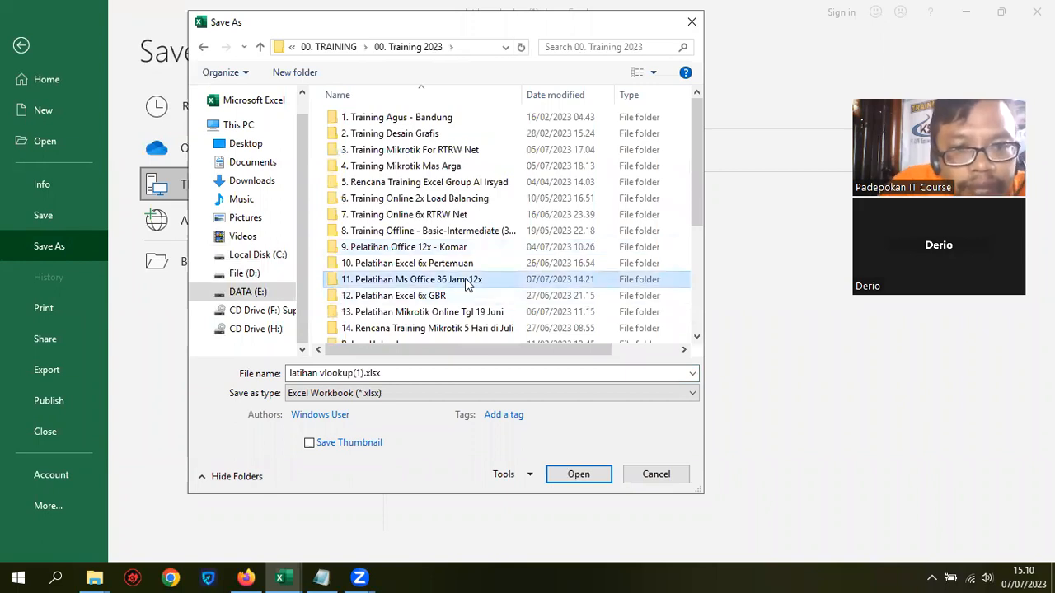
pyautogui.doubleClick(471, 281)
pyautogui.click(385, 232)
pyautogui.doubleClick(385, 232)
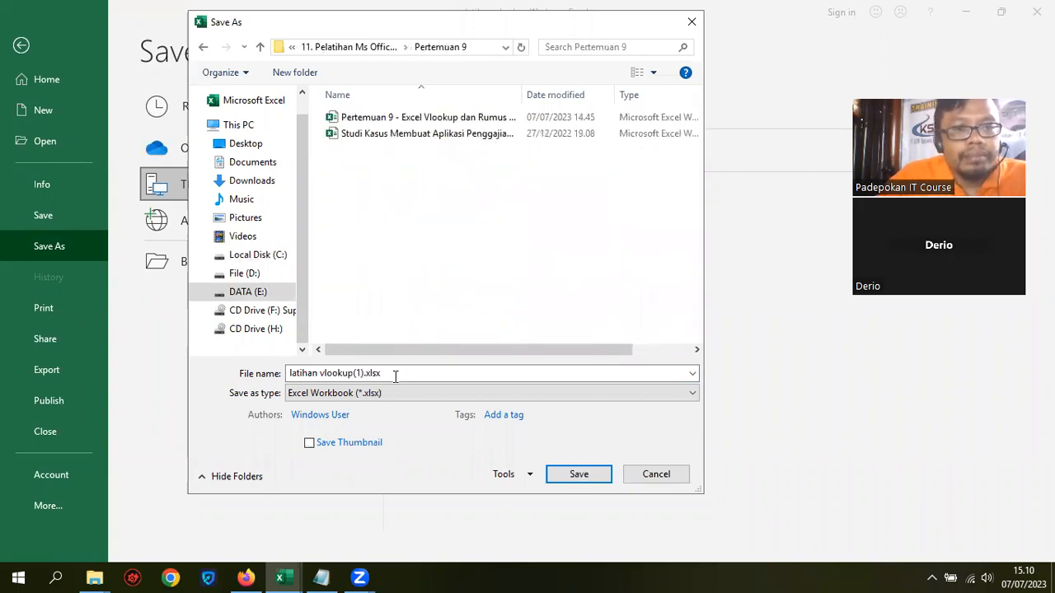
# - Name the workbook copy Pembahasan Tugas and save it as an Excel Workbook in the Pertemuan 9 folder
pyautogui.click(412, 370)
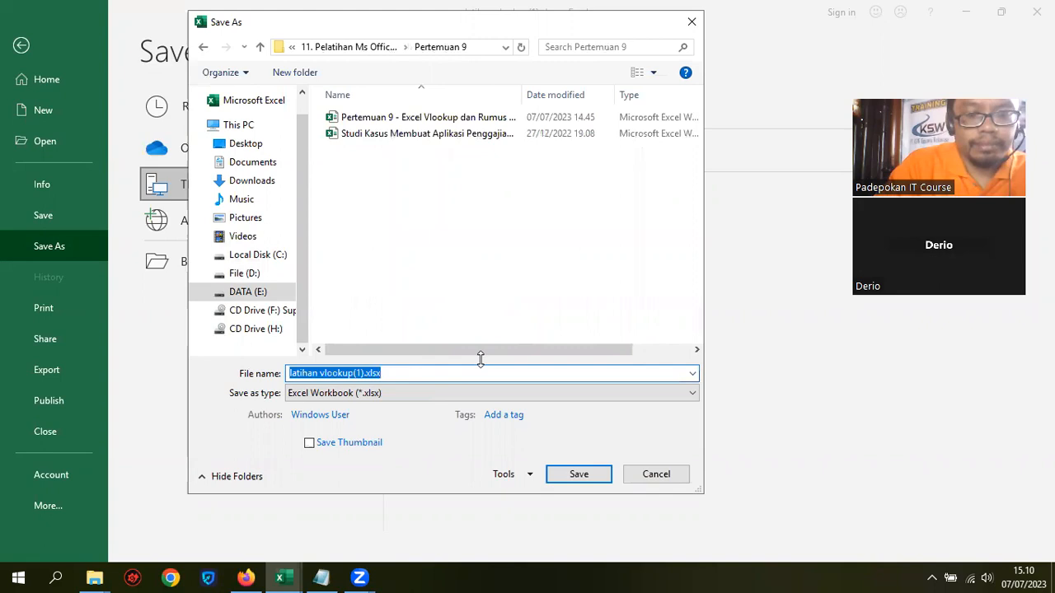
pyautogui.write('pEMBAHASAN tU')
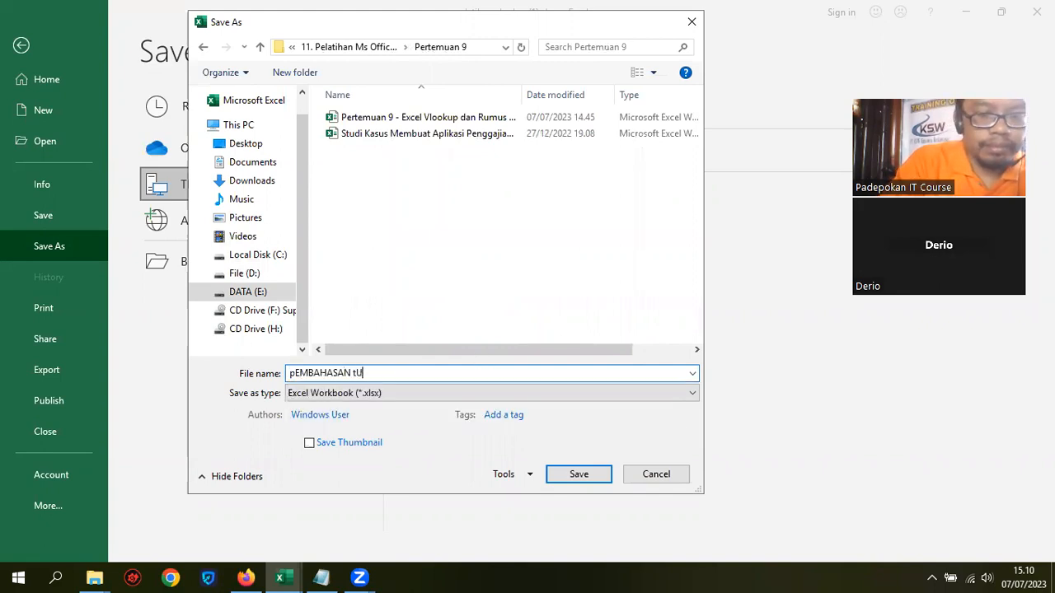
pyautogui.press('BackSpace')
pyautogui.press('BackSpace')
pyautogui.press('BackSpace')
pyautogui.press('BackSpace')
pyautogui.press('BackSpace')
pyautogui.press('BackSpace')
pyautogui.press('BackSpace')
pyautogui.press('BackSpace')
pyautogui.press('BackSpace')
pyautogui.press('BackSpace')
pyautogui.press('BackSpace')
pyautogui.press('BackSpace')
pyautogui.press('BackSpace')
pyautogui.press('BackSpace')
pyautogui.press('BackSpace')
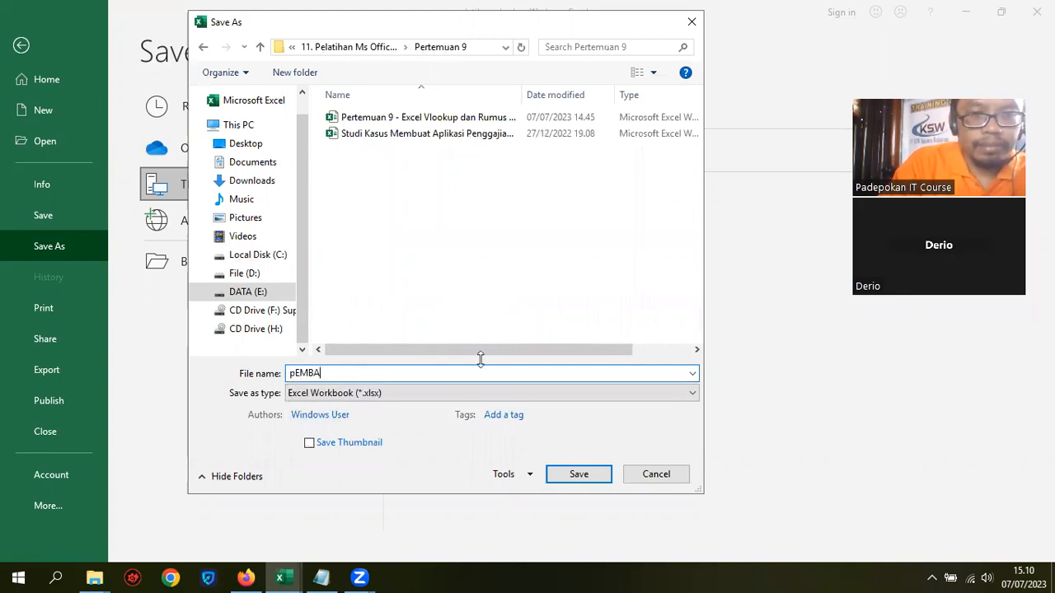
pyautogui.write('Pembahasan Tugas')
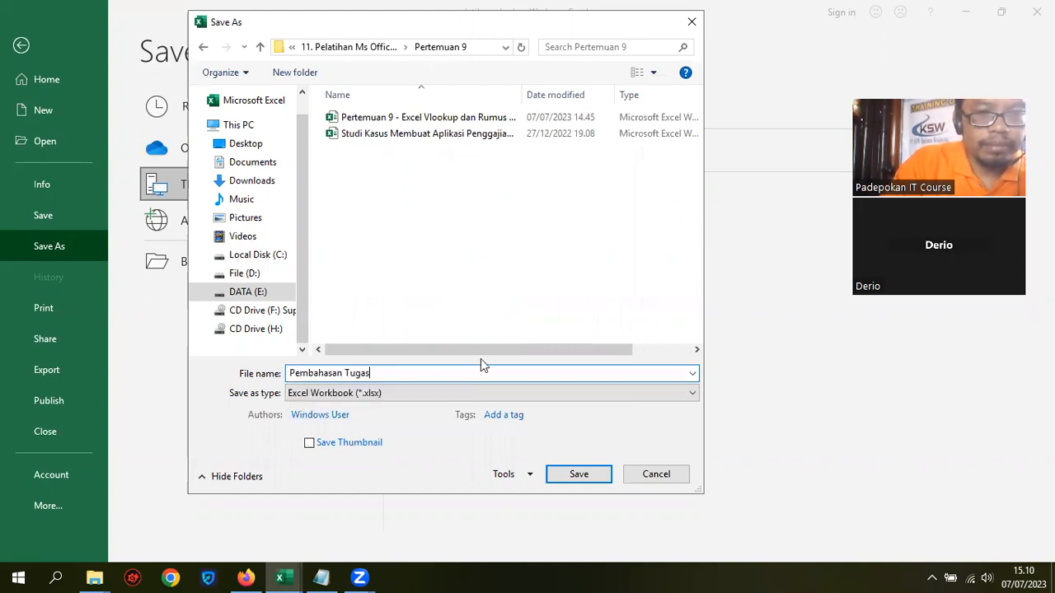
pyautogui.press('Return')
# - Widen column F to give the Harga column more room
pyautogui.click(787, 394)
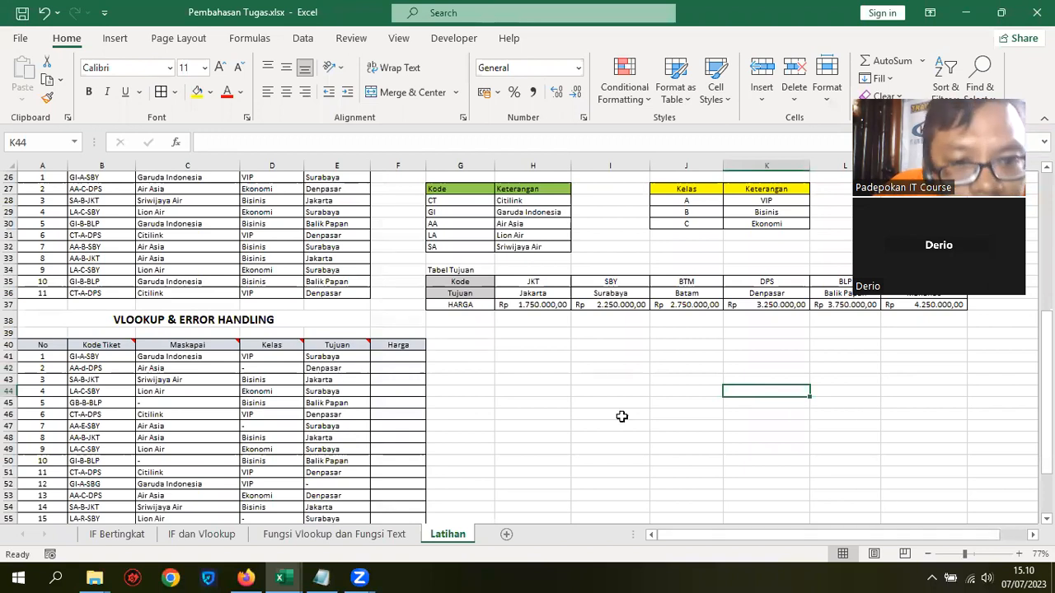
pyautogui.moveTo(425, 166); pyautogui.dragTo(469, 166)
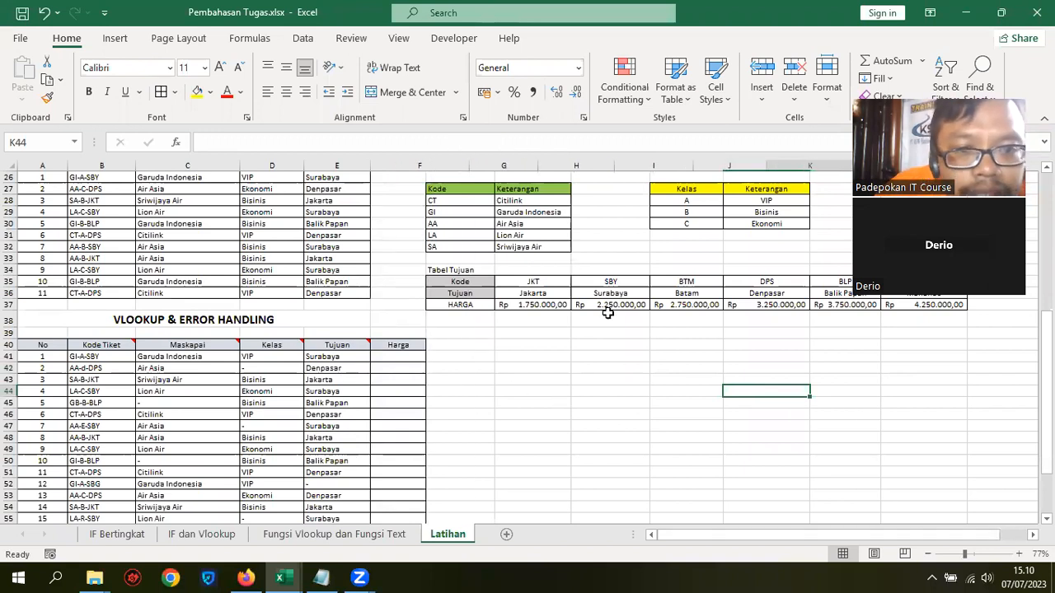
# - Review the Tujuan formulas in E42 and E41, and enlarge the view of the VLOOKUP & ERROR HANDLING table to 100%
pyautogui.click(319, 364)
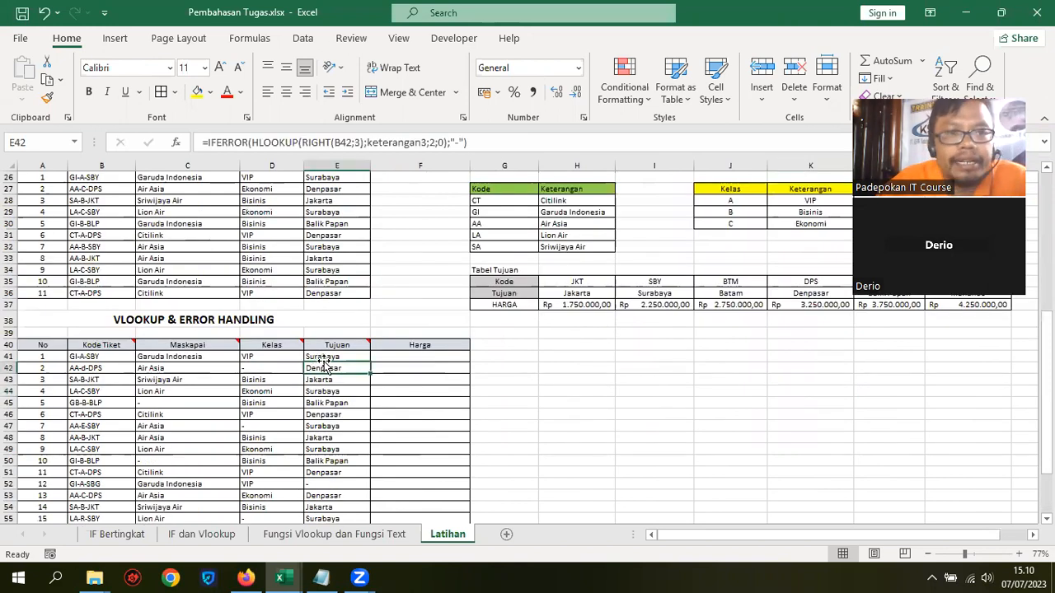
pyautogui.click(337, 357)
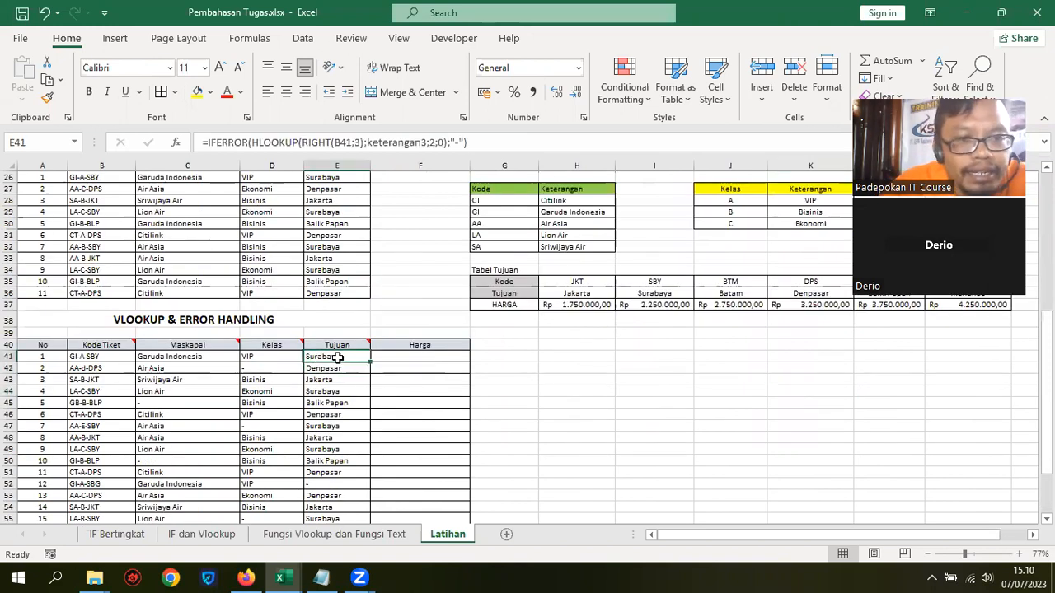
pyautogui.click(389, 356)
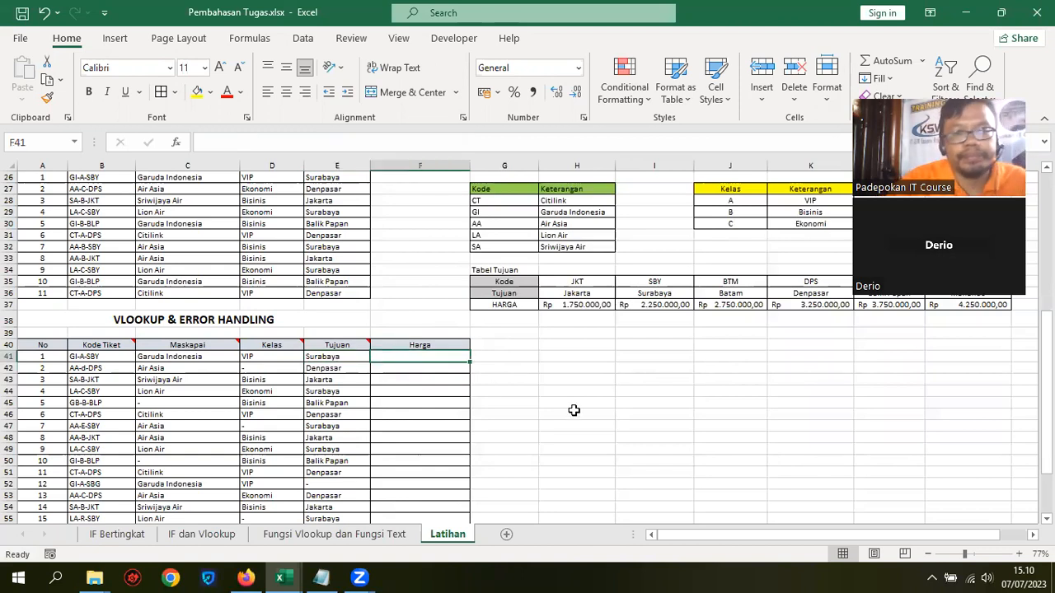
pyautogui.click(1019, 555)
pyautogui.click(1019, 554)
pyautogui.click(1019, 555)
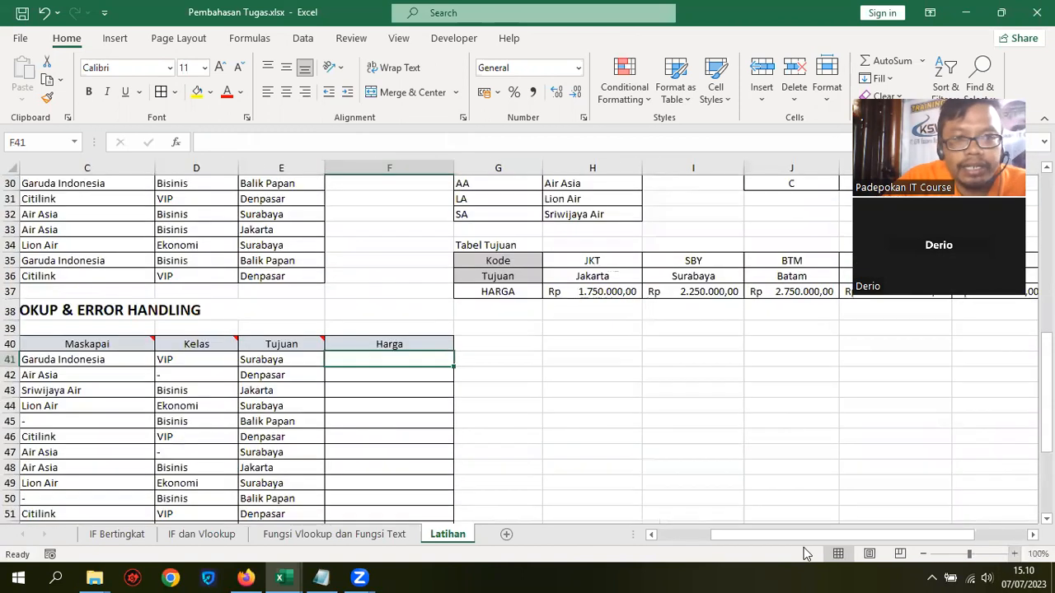
pyautogui.moveTo(807, 536); pyautogui.dragTo(711, 544)
pyautogui.scroll(-2, 764, 506)
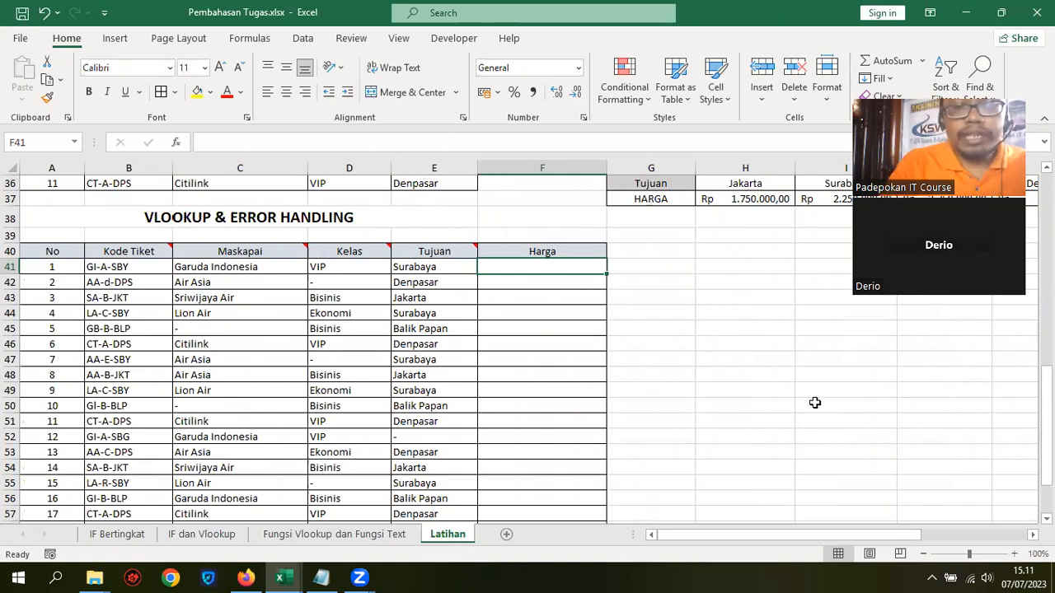
pyautogui.write('=hl')
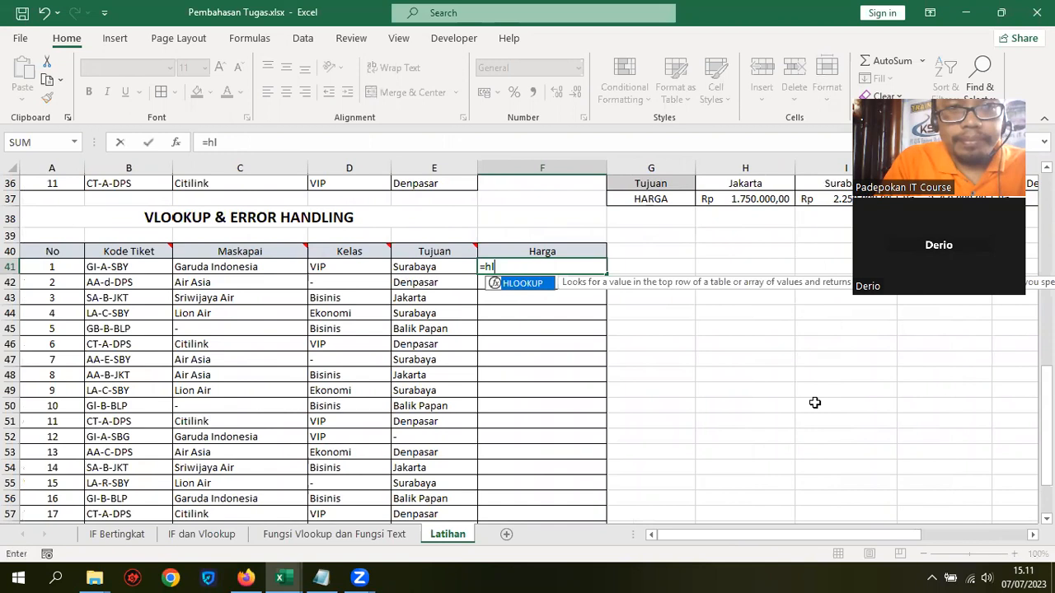
pyautogui.write('ooku')
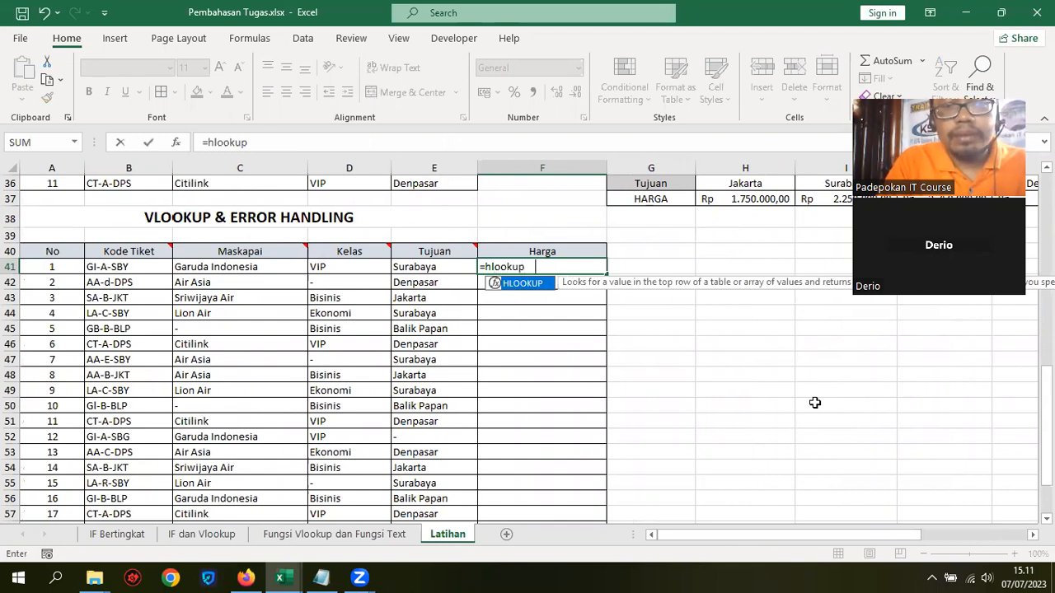
pyautogui.write('p')
pyautogui.press('Tab')
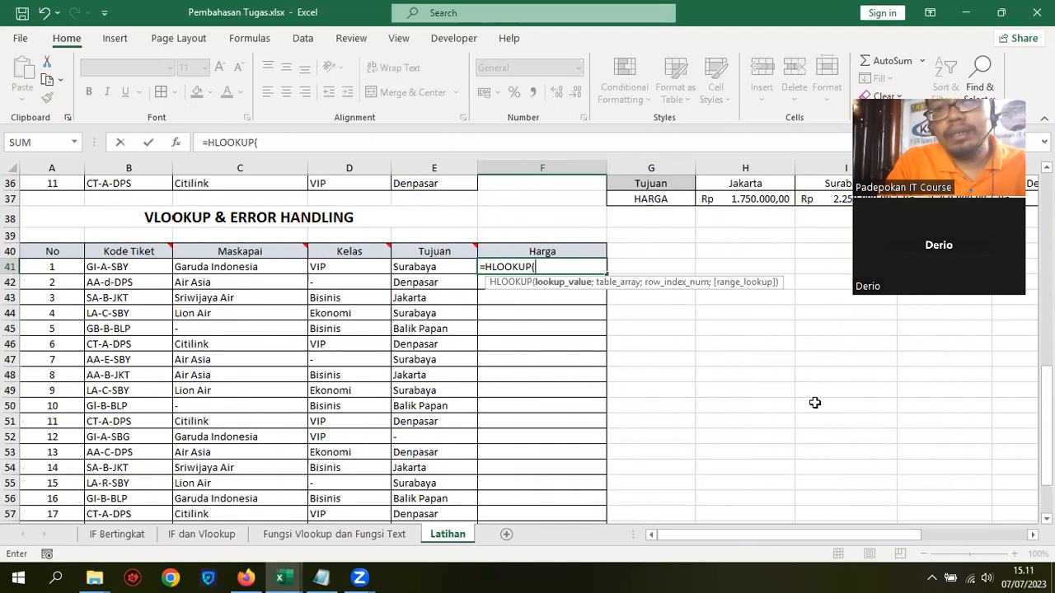
pyautogui.press('BackSpace')
pyautogui.press('Escape')
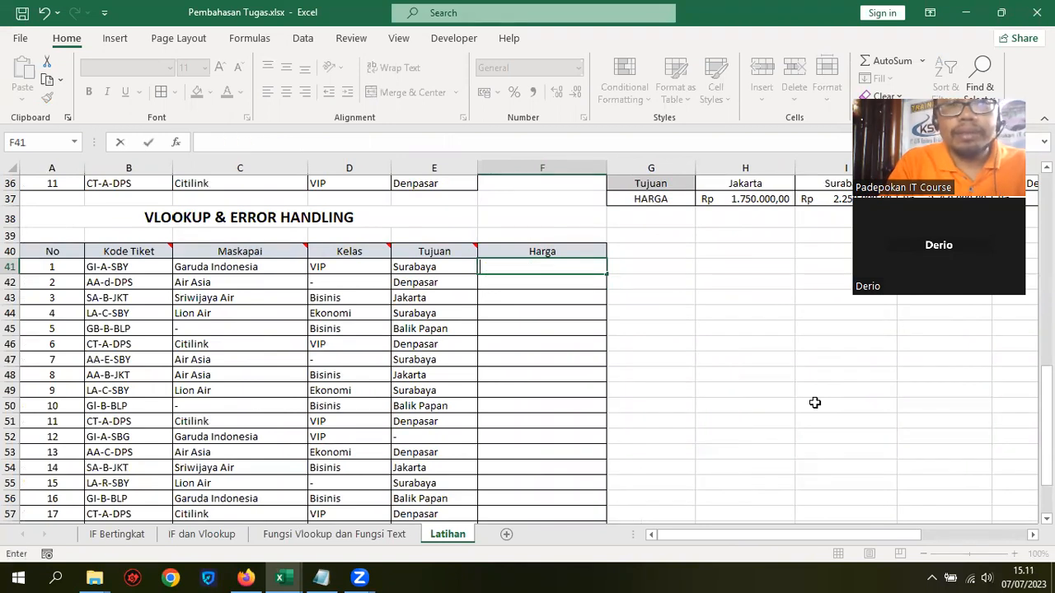
# - Check the Tujuan formula in E41 and which rows of Tabel Tujuan its keterangan3 range covers
pyautogui.click(435, 263)
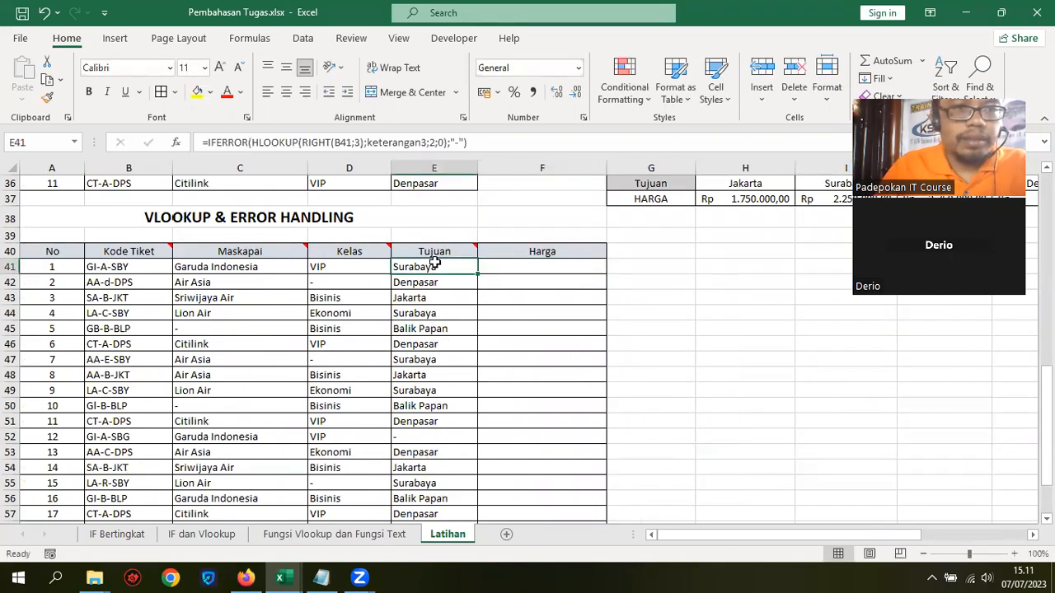
pyautogui.click(684, 186)
pyautogui.scroll(2, 659, 285)
pyautogui.moveTo(648, 260); pyautogui.dragTo(792, 312)
pyautogui.moveTo(907, 305); pyautogui.dragTo(777, 284)
pyautogui.click(700, 346)
pyautogui.moveTo(191, 261); pyautogui.dragTo(794, 277)
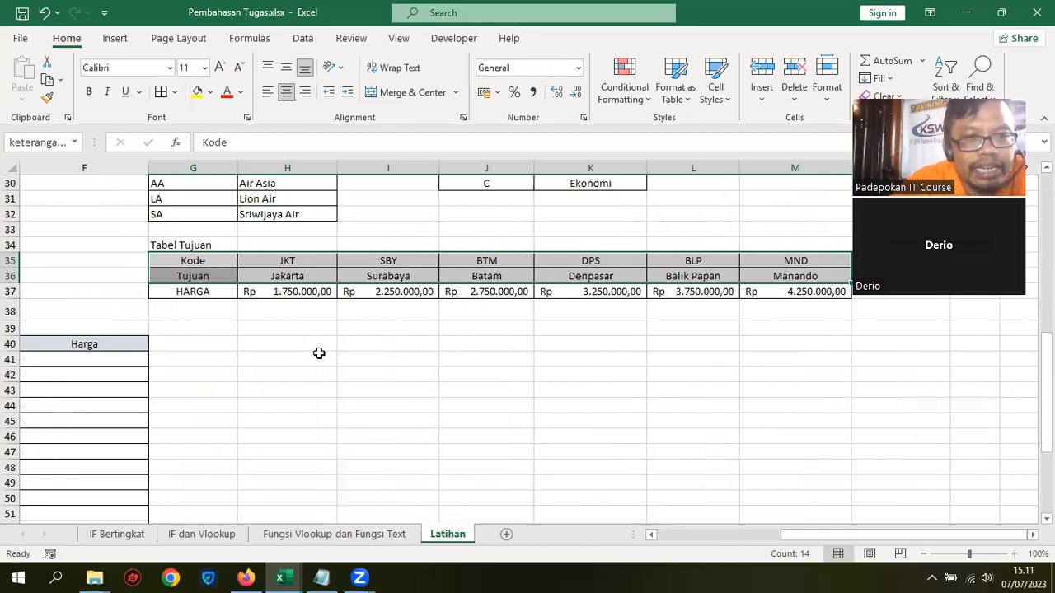
# - Define the name hargatiket for the Tabel Tujuan range G35:M37, including the HARGA row
pyautogui.click(292, 359)
pyautogui.moveTo(193, 255); pyautogui.dragTo(781, 290)
pyautogui.click(30, 142)
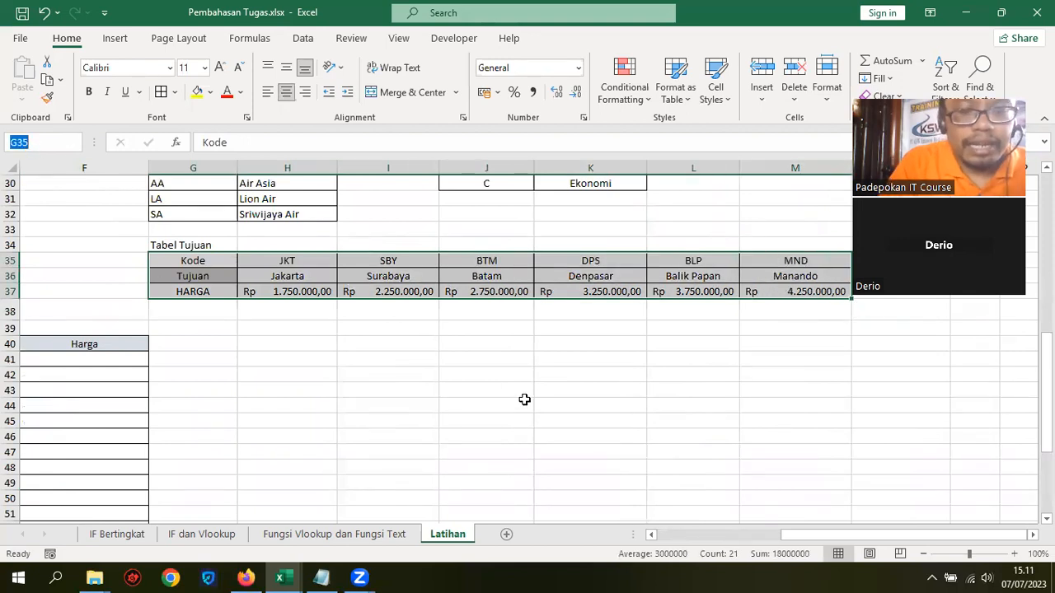
pyautogui.write('harga')
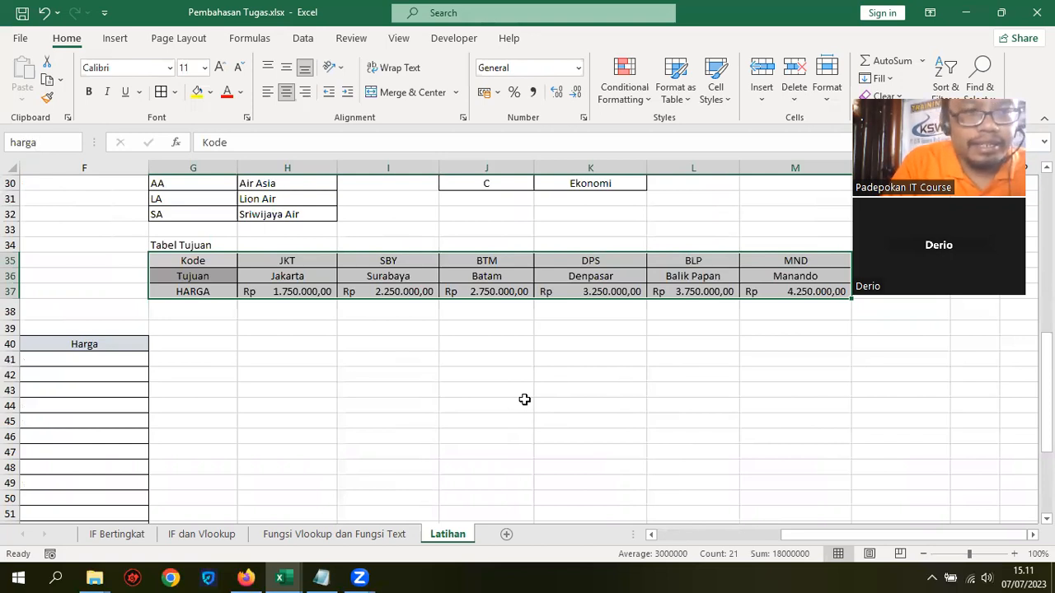
pyautogui.write('tiket')
pyautogui.press('Return')
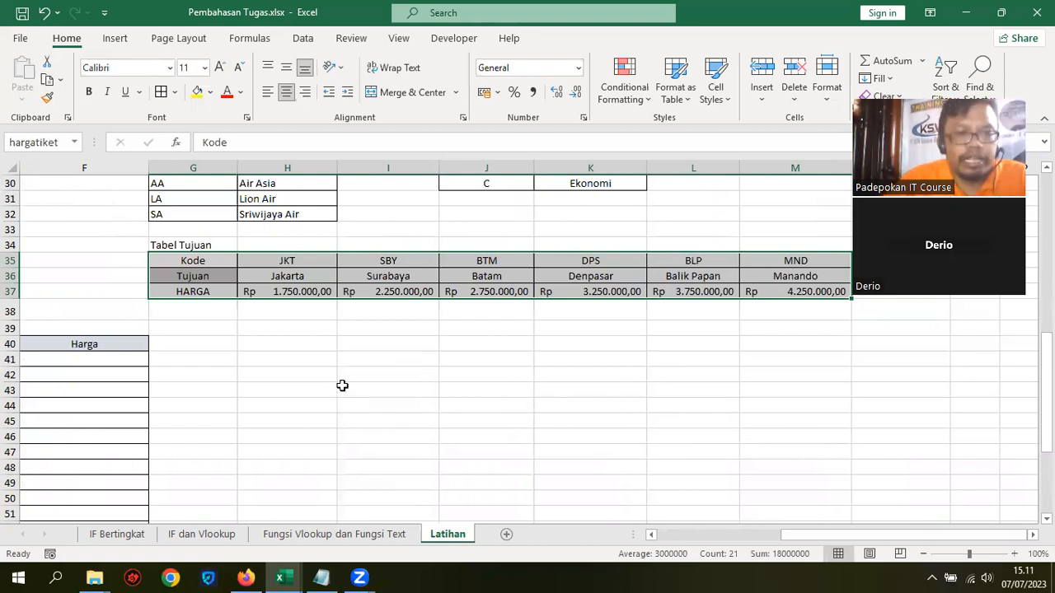
# - Compare the two named ranges in Tabel Tujuan by selecting G35:M36 and G35:M37 in turn
pyautogui.moveTo(210, 261); pyautogui.dragTo(789, 276)
pyautogui.click(502, 346)
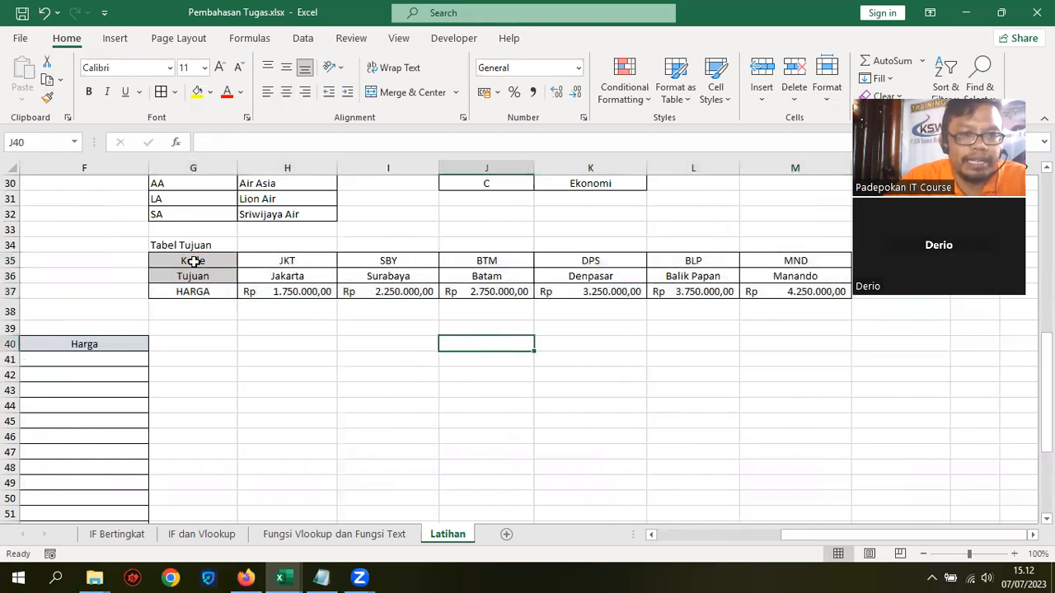
pyautogui.moveTo(193, 261); pyautogui.dragTo(783, 299)
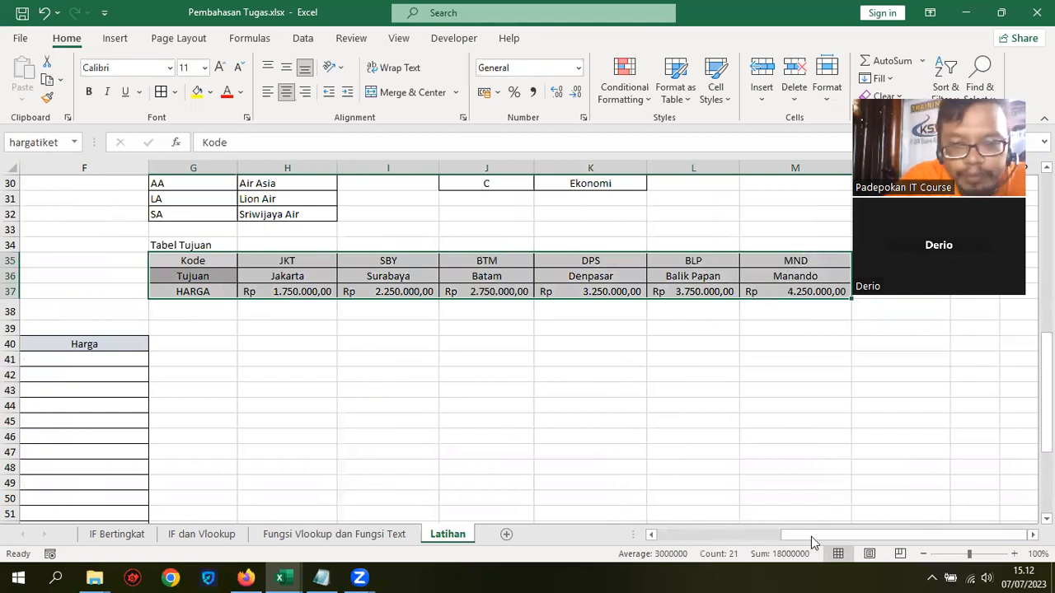
# - Start an IFERROR formula in F41, the first Harga cell of the VLOOKUP & ERROR HANDLING table
pyautogui.moveTo(806, 539); pyautogui.dragTo(697, 540)
pyautogui.click(462, 359)
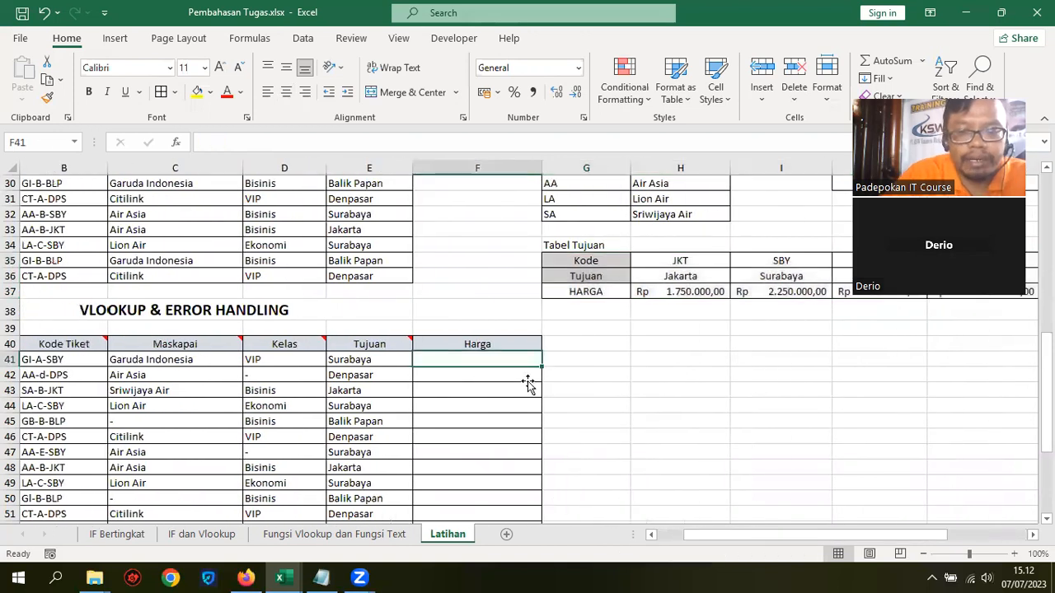
pyautogui.write('=h')
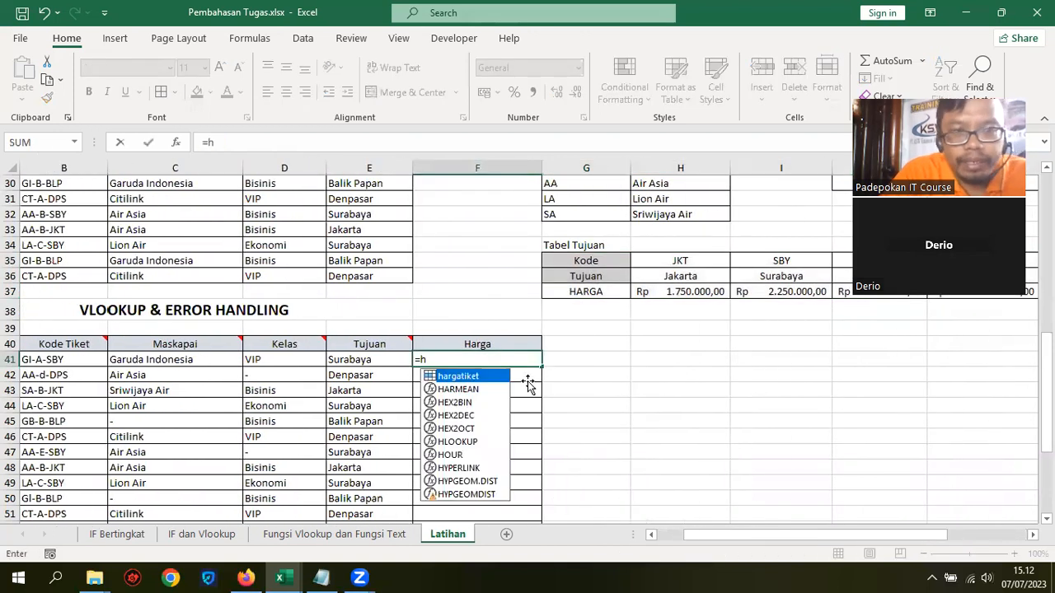
pyautogui.press('BackSpace')
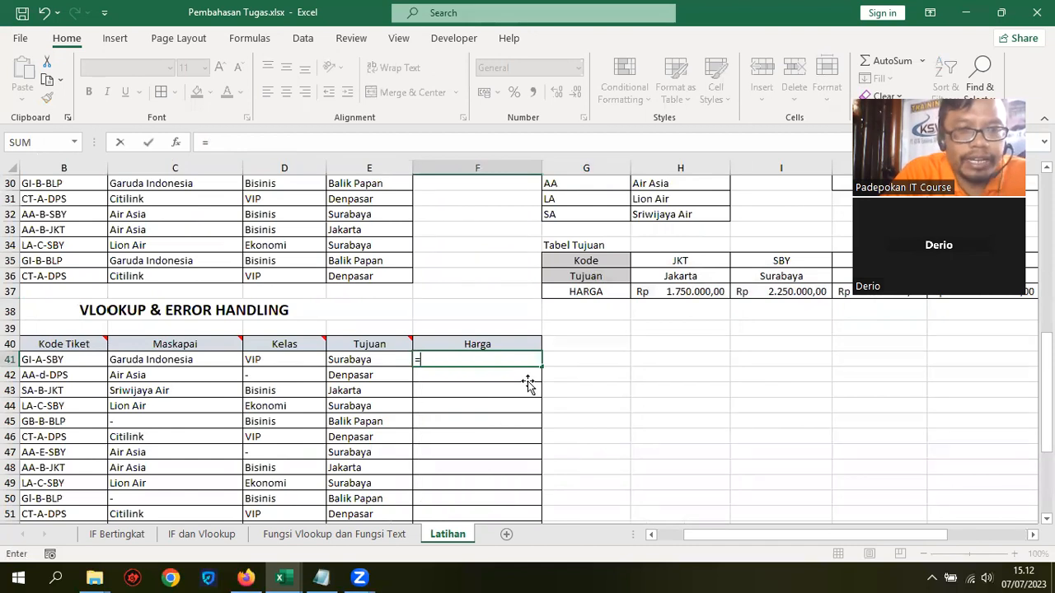
pyautogui.write('if')
pyautogui.press('Down')
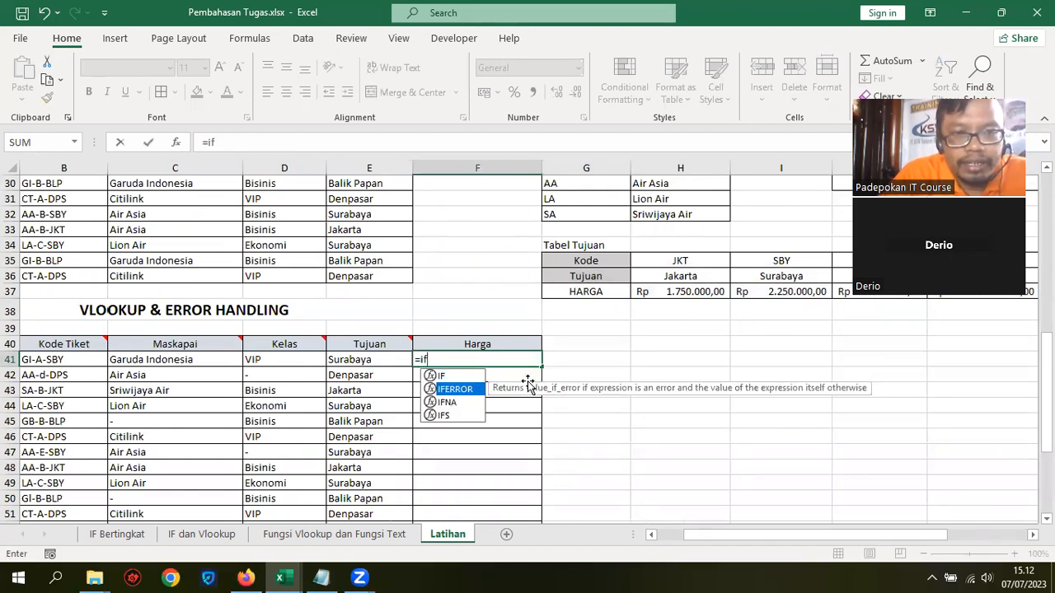
pyautogui.press('Tab')
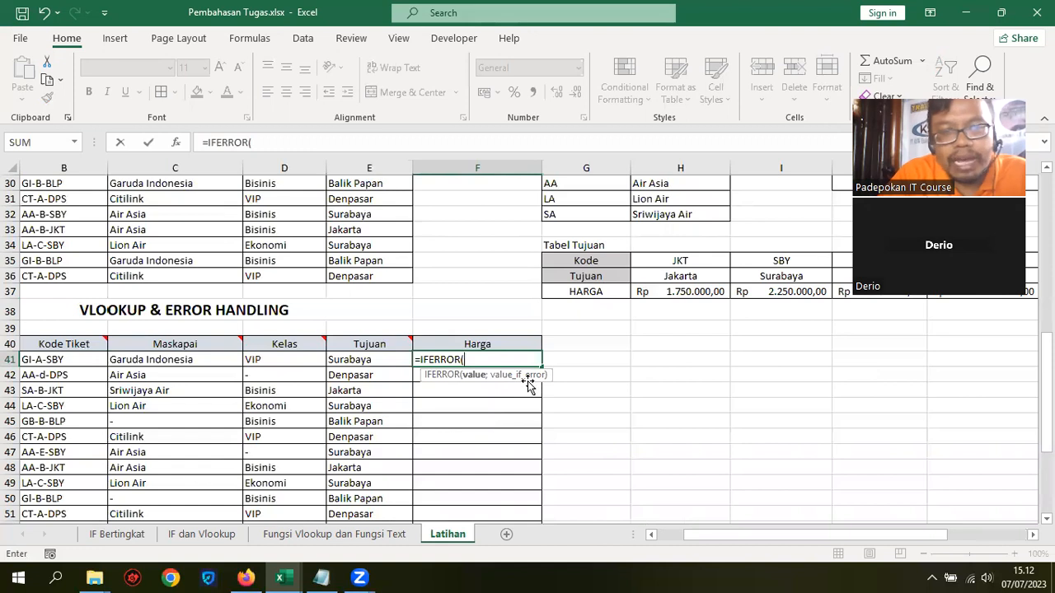
pyautogui.write('vlo')
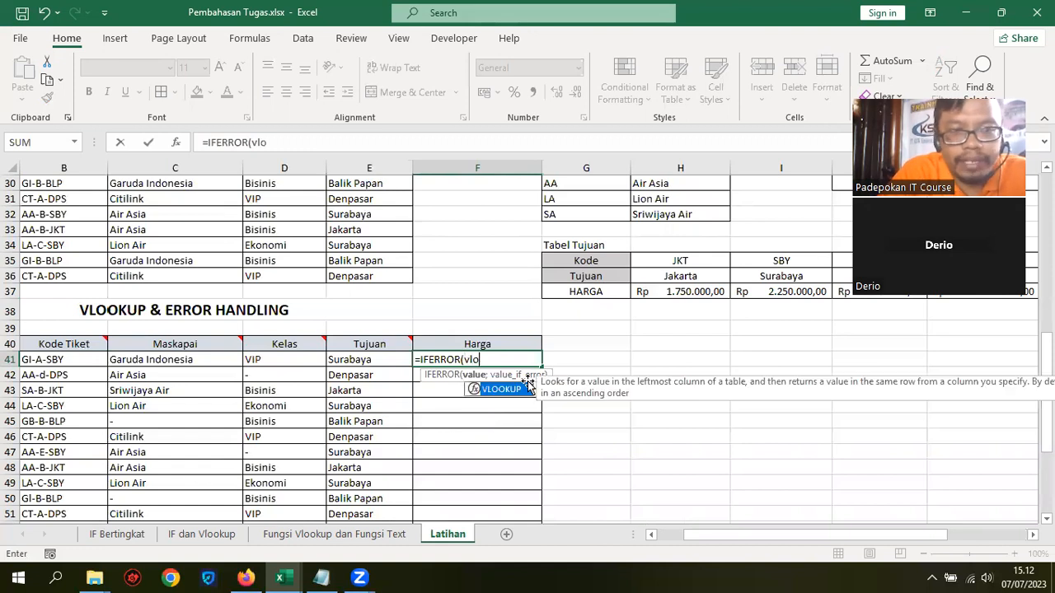
pyautogui.press('Tab')
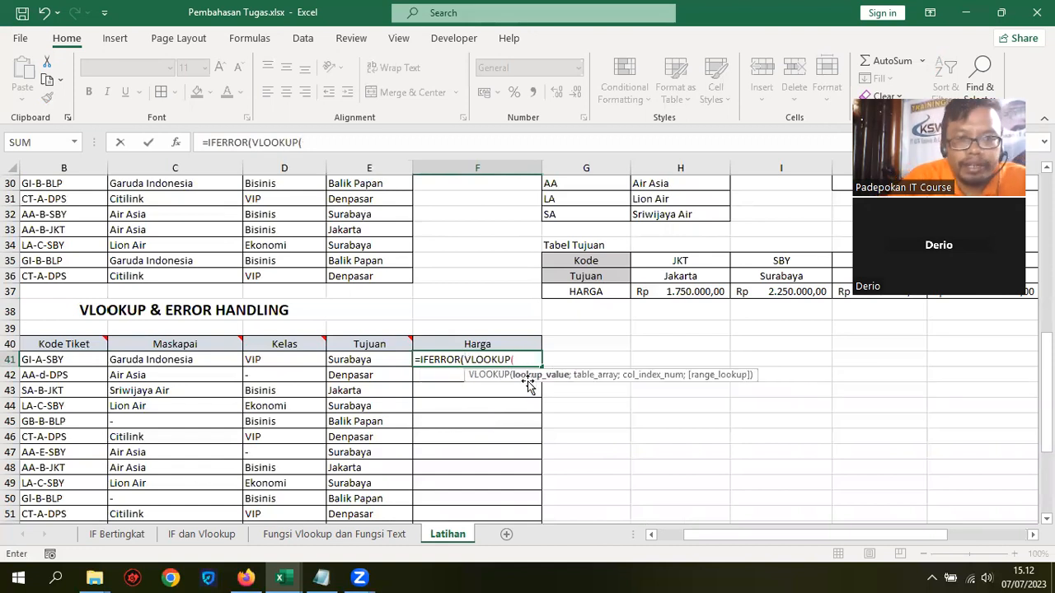
pyautogui.press('BackSpace')
pyautogui.press('BackSpace')
pyautogui.press('BackSpace')
pyautogui.press('BackSpace')
pyautogui.press('BackSpace')
pyautogui.press('BackSpace')
pyautogui.press('BackSpace')
pyautogui.press('BackSpace')
# - Insert the HLOOKUP function as the value argument of IFERROR in F41
pyautogui.write('hl')
pyautogui.press('Tab')
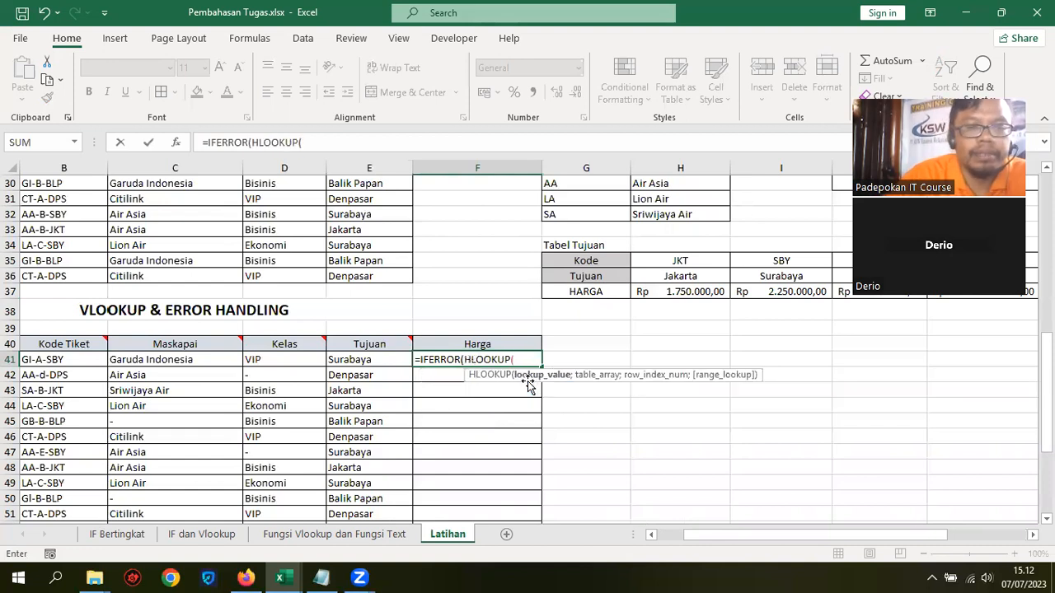
pyautogui.click(49, 361)
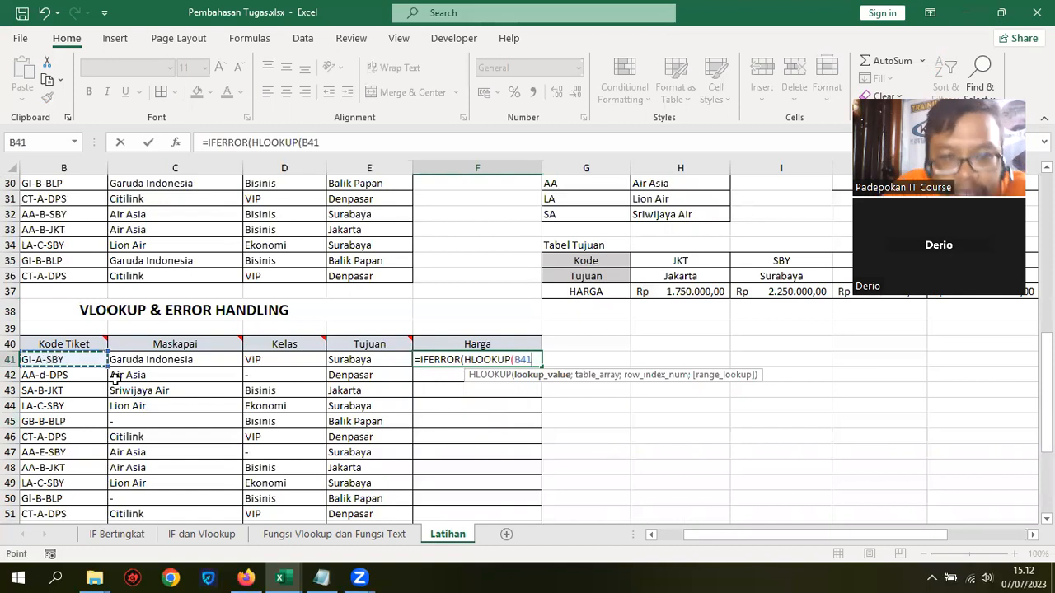
pyautogui.press('BackSpace')
pyautogui.press('BackSpace')
pyautogui.press('BackSpace')
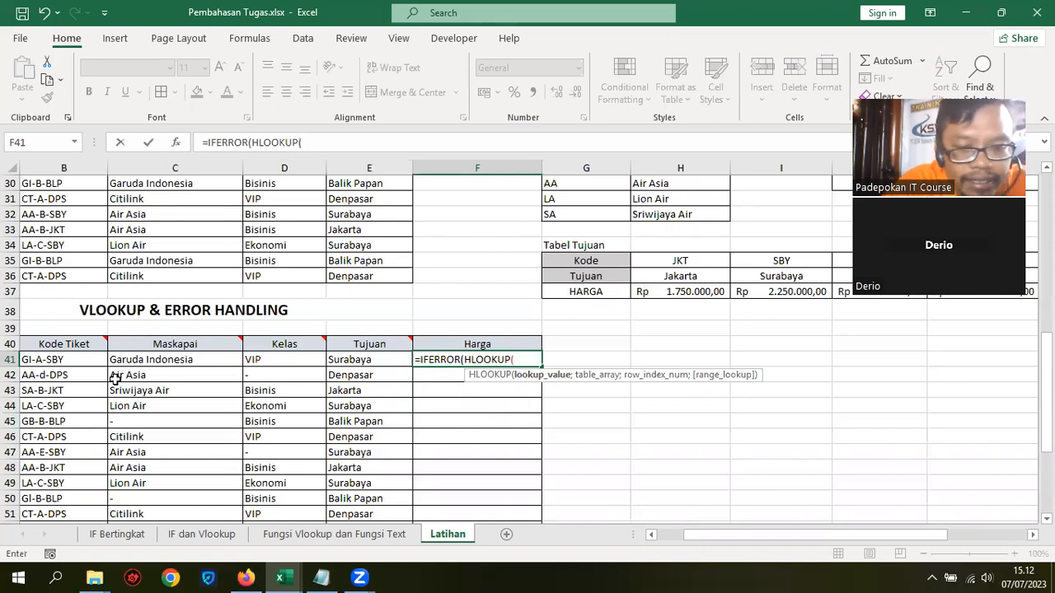
# - Set the HLOOKUP lookup value in F41 to RIGHT(B41;3), the last three characters of the Kode Tiket
pyautogui.write('ri')
pyautogui.press('Tab')
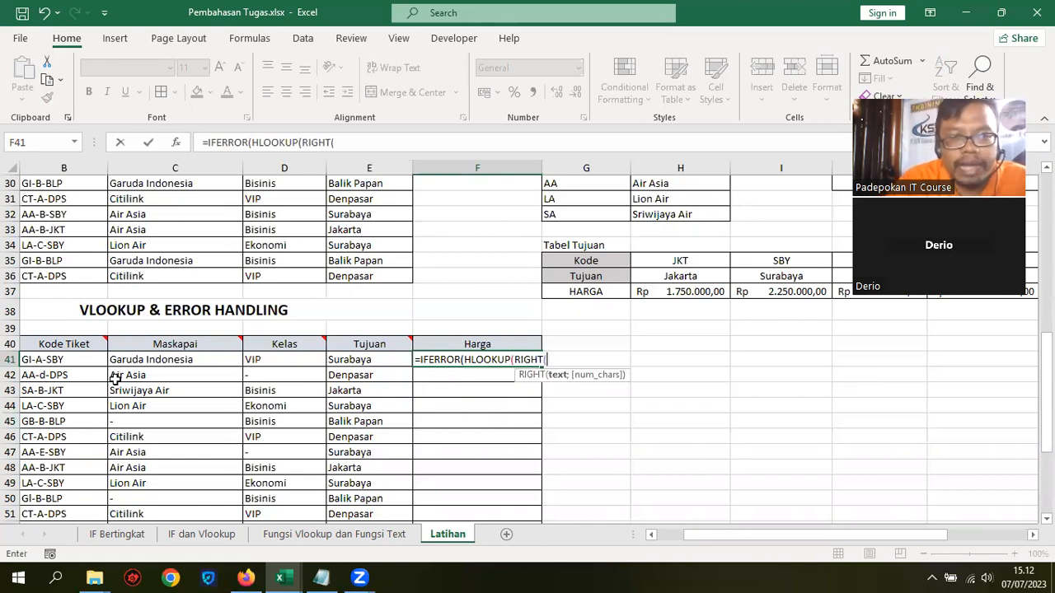
pyautogui.click(74, 363)
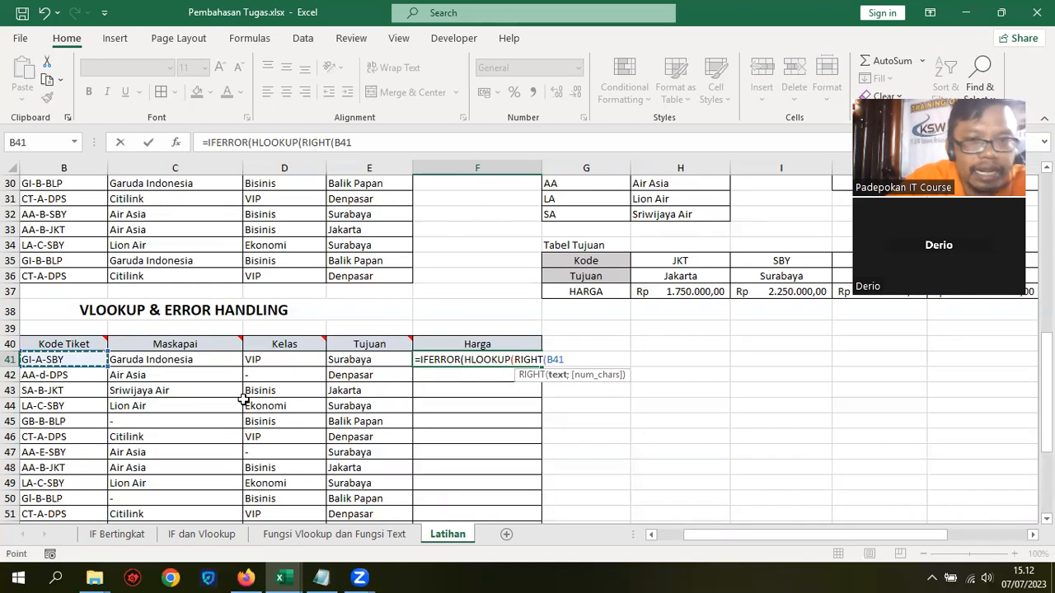
pyautogui.write(';3')
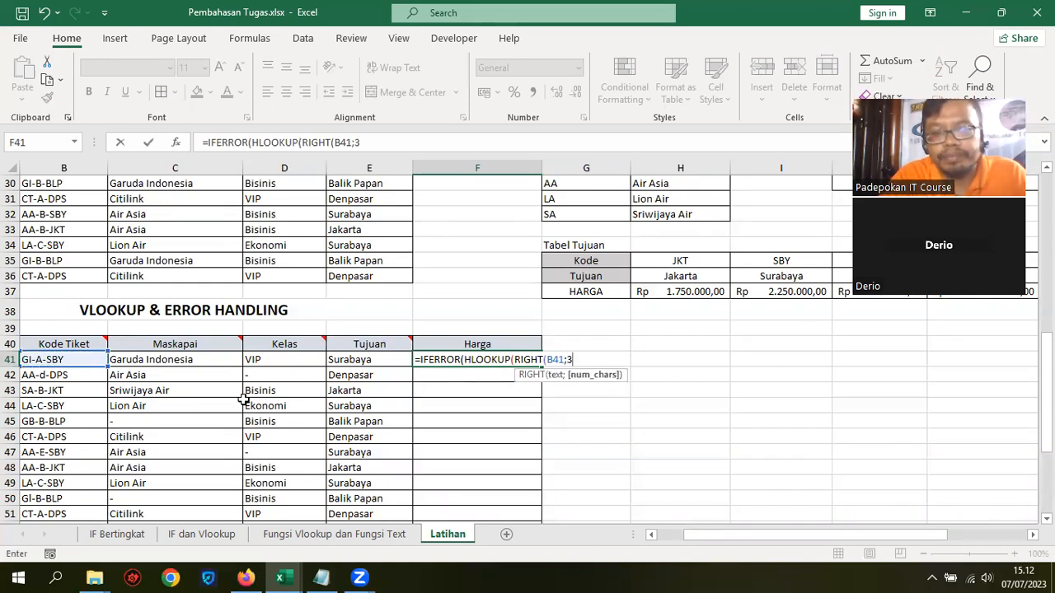
pyautogui.write(');')
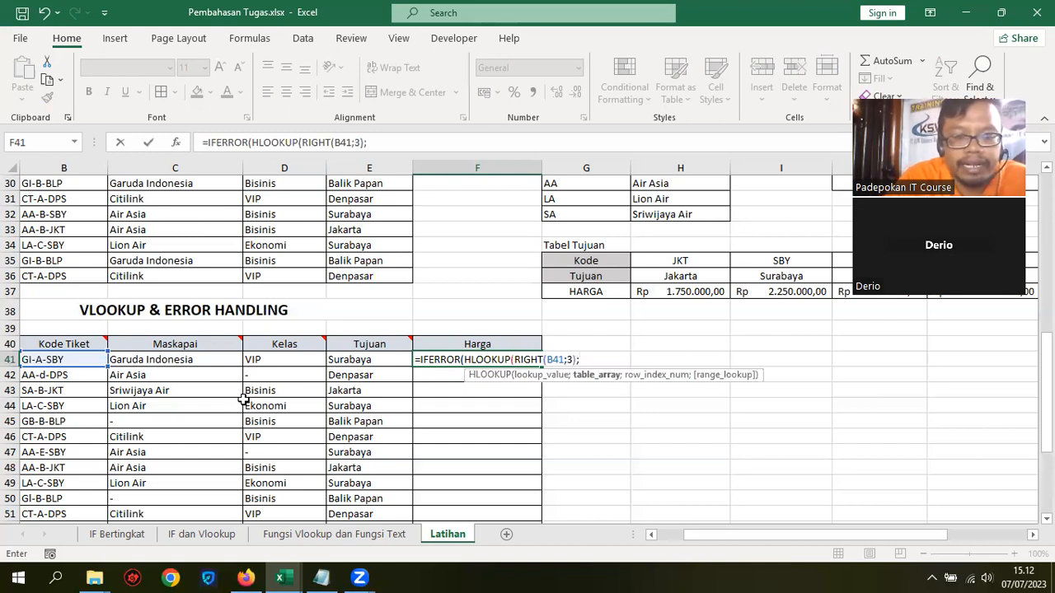
# - Use the named range hargatiket as the HLOOKUP table array in F41
pyautogui.write('ha')
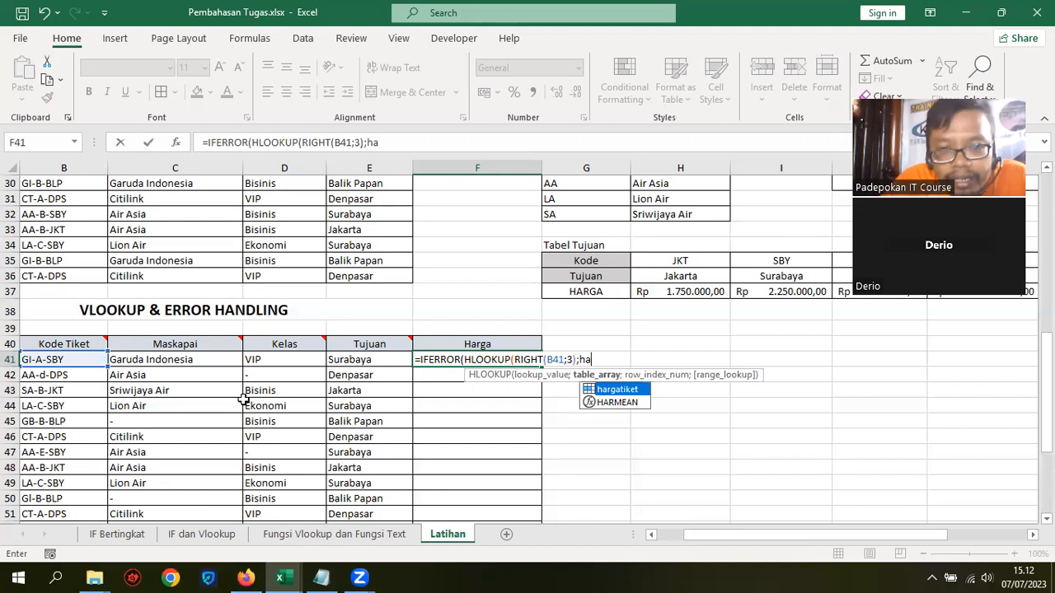
pyautogui.press('Tab')
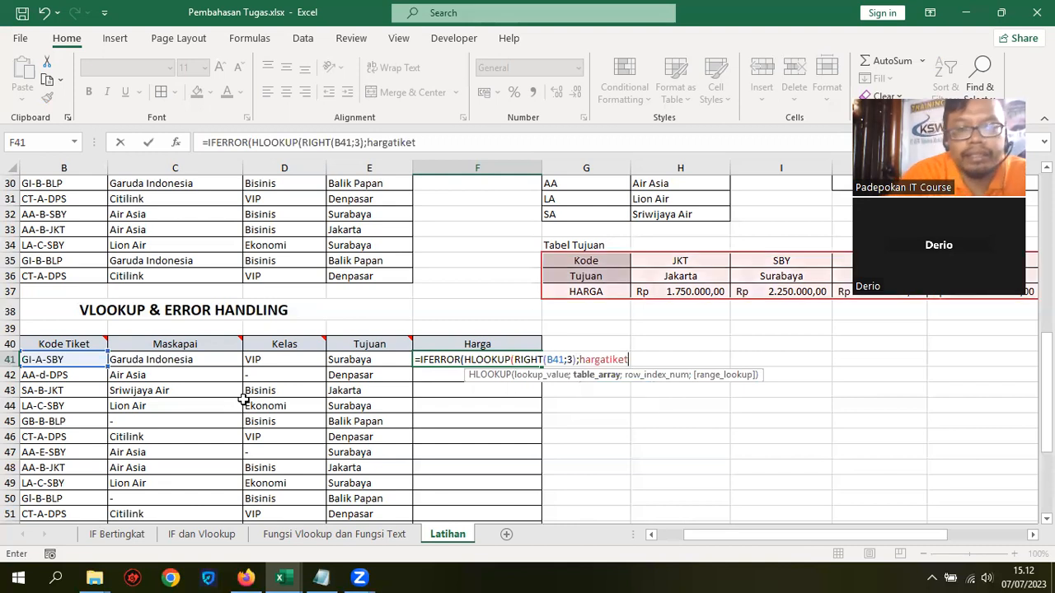
pyautogui.write(';')
pyautogui.press('Right')
pyautogui.press('Right')
pyautogui.press('Down')
pyautogui.press('Down')
pyautogui.press('Down')
pyautogui.press('Down')
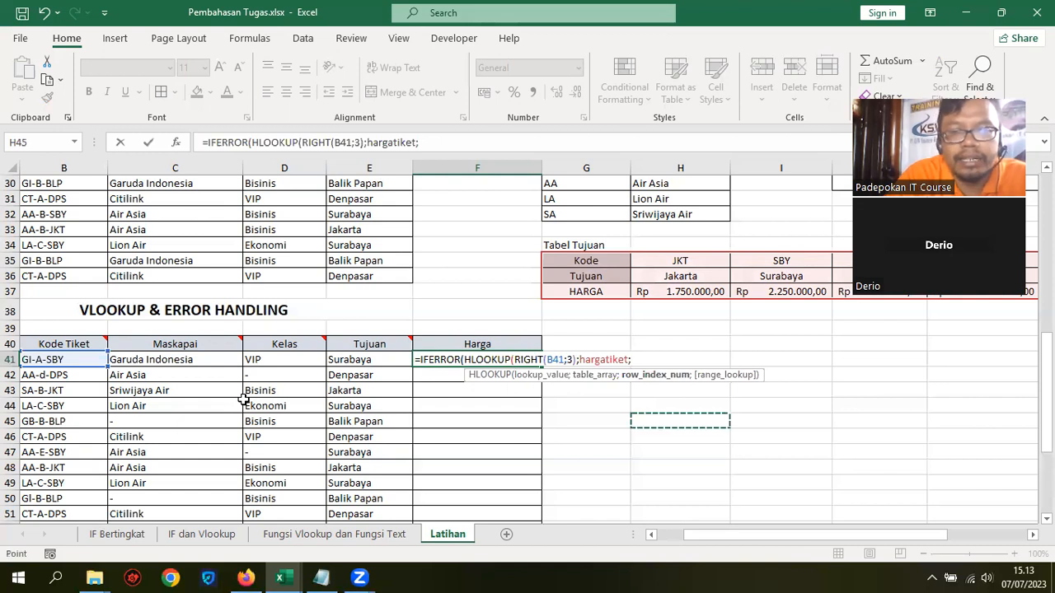
# - Finish the F41 formula with row index 3 for HLOOKUP and "-" as the IFERROR fallback value
pyautogui.write('3')
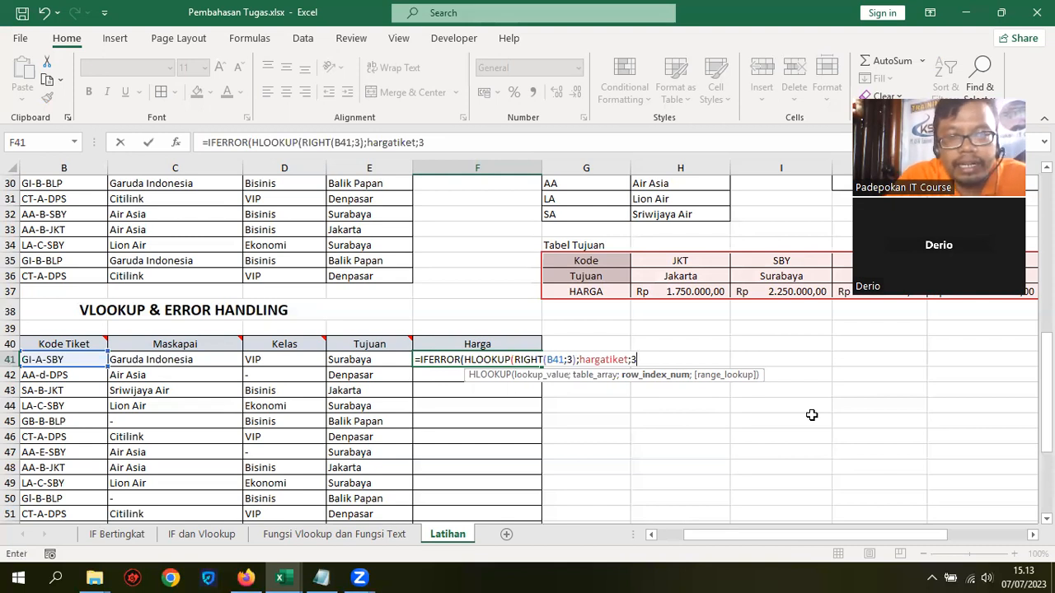
pyautogui.write(')')
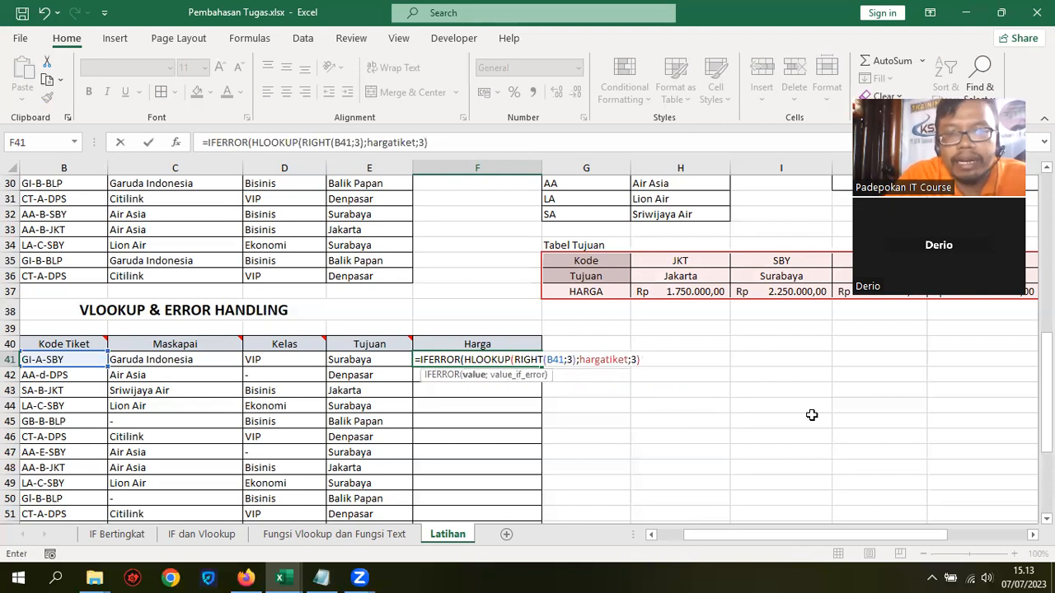
pyautogui.write(';"-')
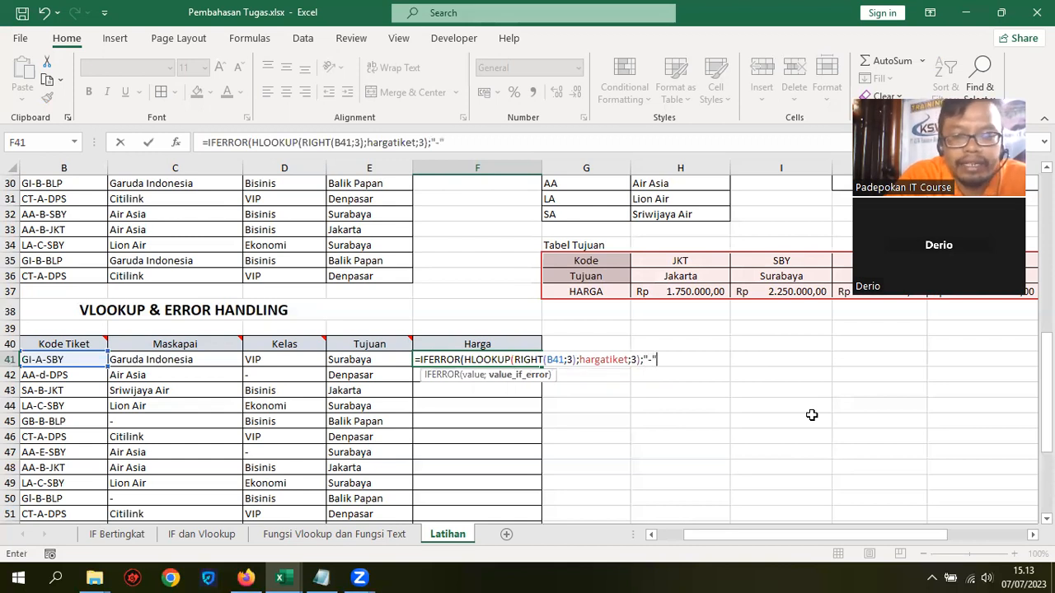
pyautogui.write('")')
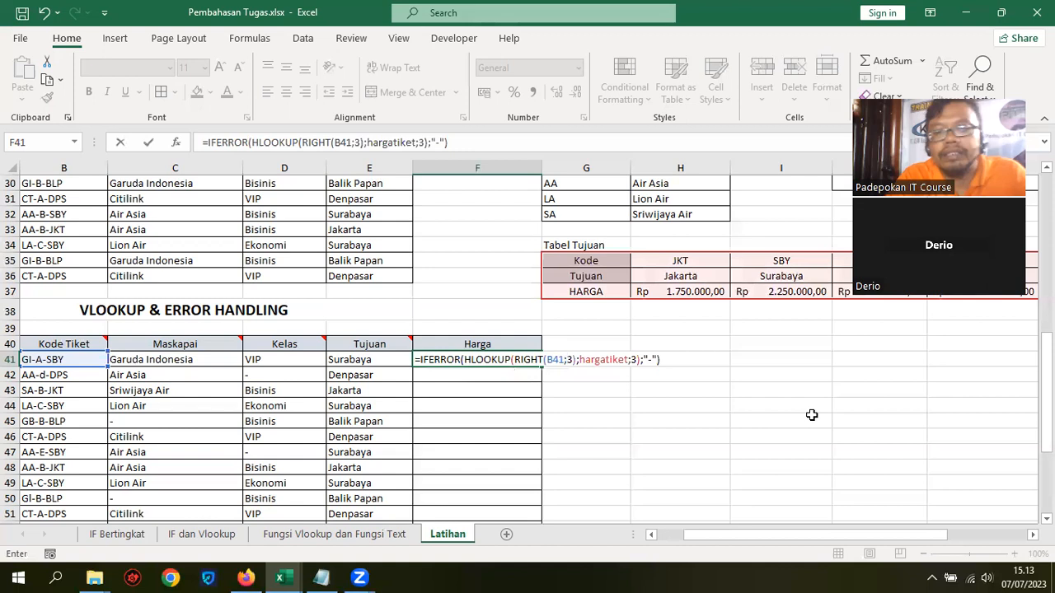
pyautogui.press('Return')
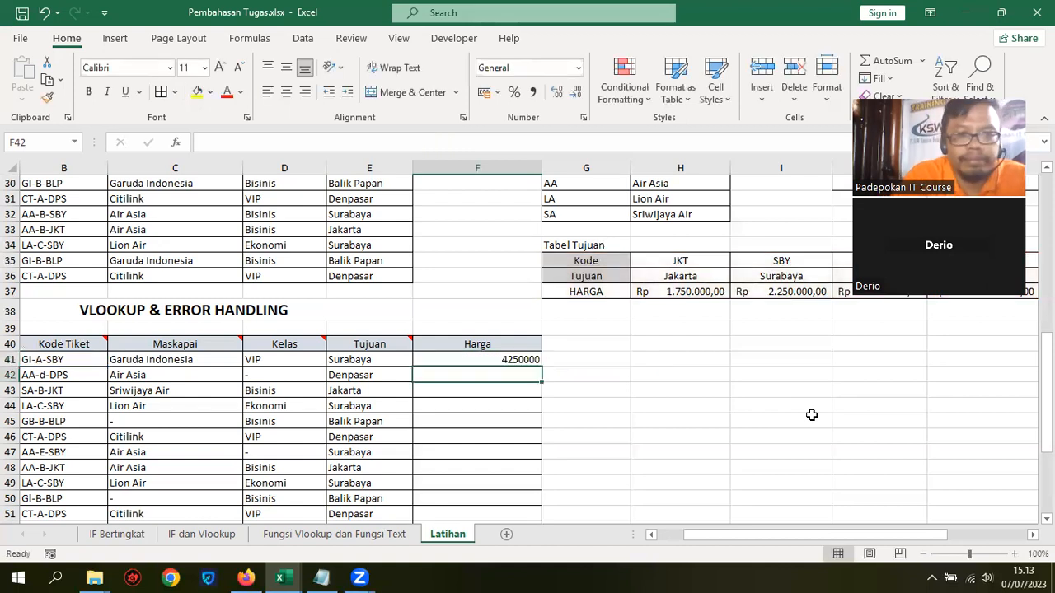
# - Fill the F41 formula down the Harga column to row 62 and format these cells as Rp accounting values
pyautogui.click(512, 360)
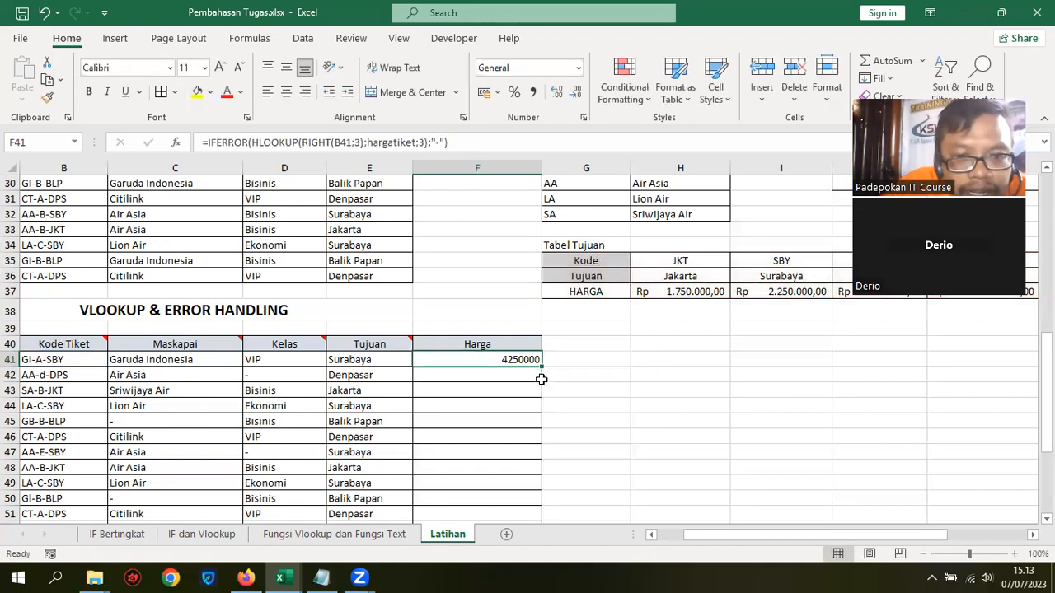
pyautogui.moveTo(542, 366); pyautogui.dragTo(607, 335)
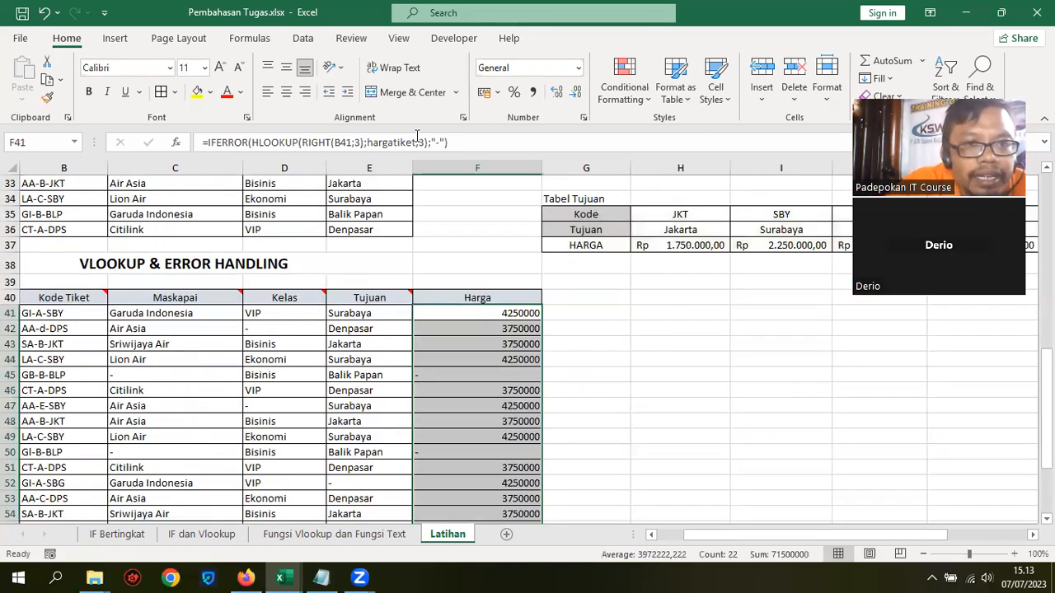
pyautogui.click(495, 94)
pyautogui.click(511, 108)
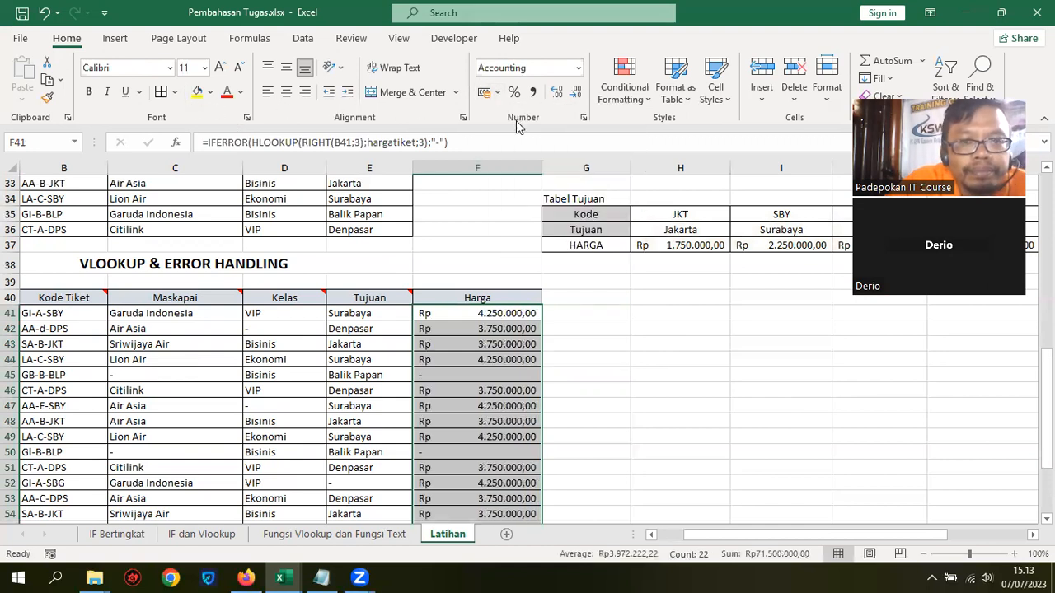
pyautogui.click(684, 329)
# - Compare the Harga formula in F41 with the Tujuan formula in E41, the ticket code in B41 and the Surabaya price in I37
pyautogui.click(504, 316)
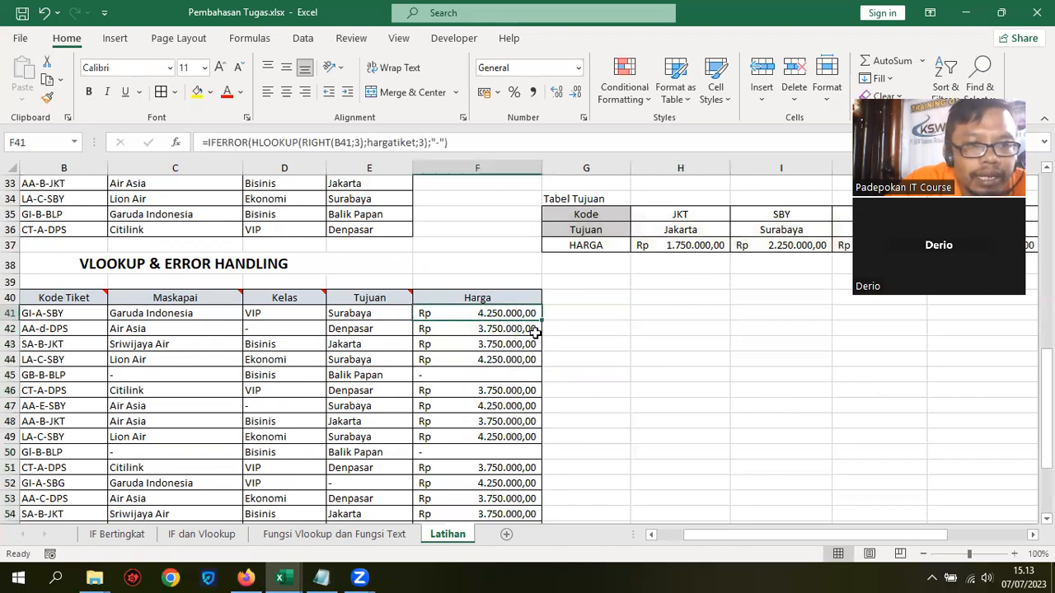
pyautogui.click(359, 318)
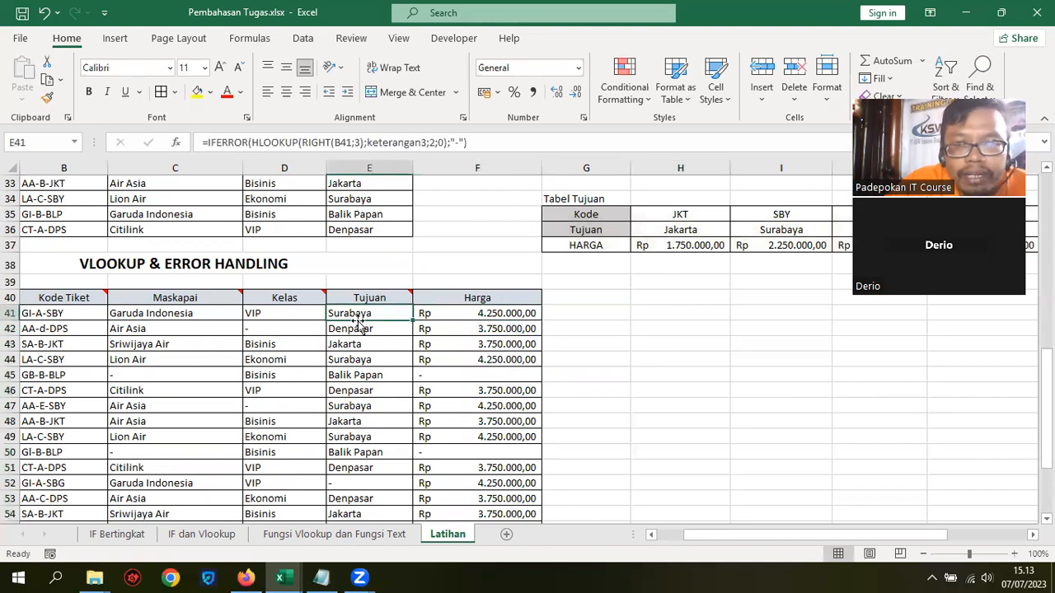
pyautogui.click(513, 318)
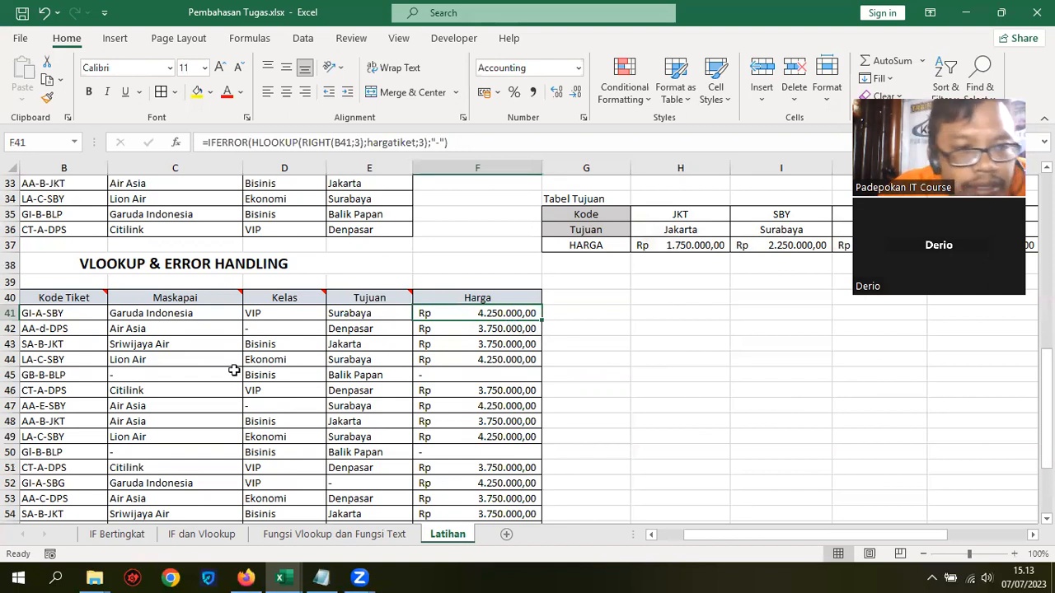
pyautogui.click(41, 309)
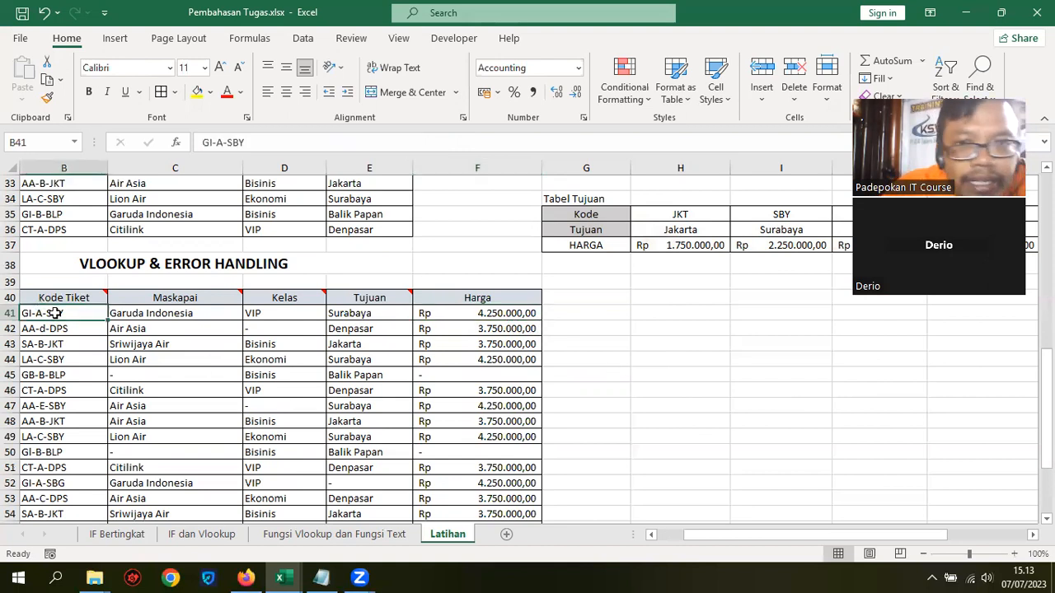
pyautogui.click(791, 244)
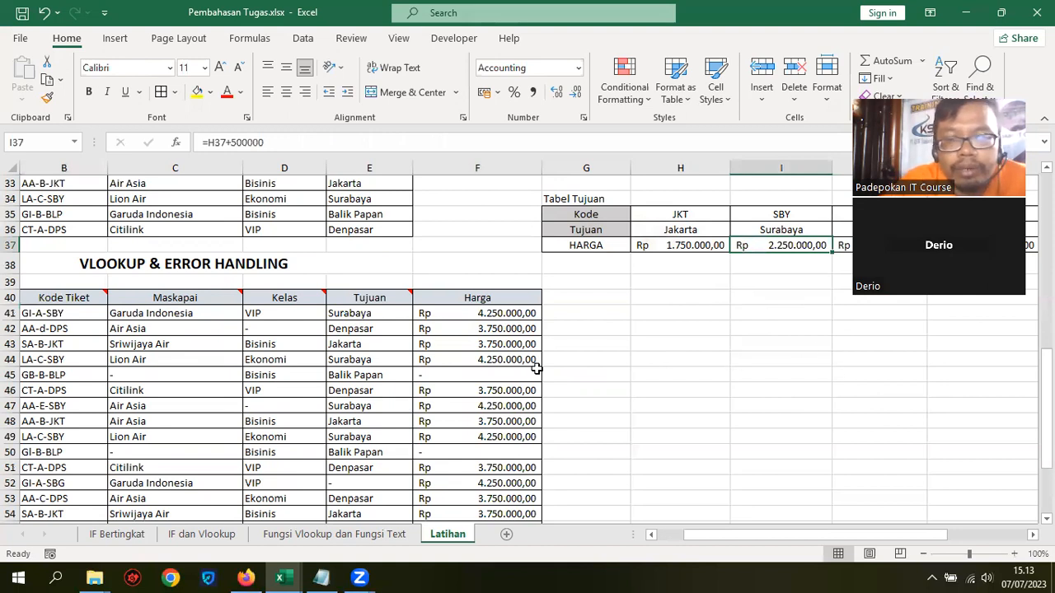
# - Review the Harga column down to row 62, the row labels G35:G37 of Tabel Tujuan, and the formulas in F41 and F42
pyautogui.click(484, 318)
pyautogui.scroll(-4, 662, 374)
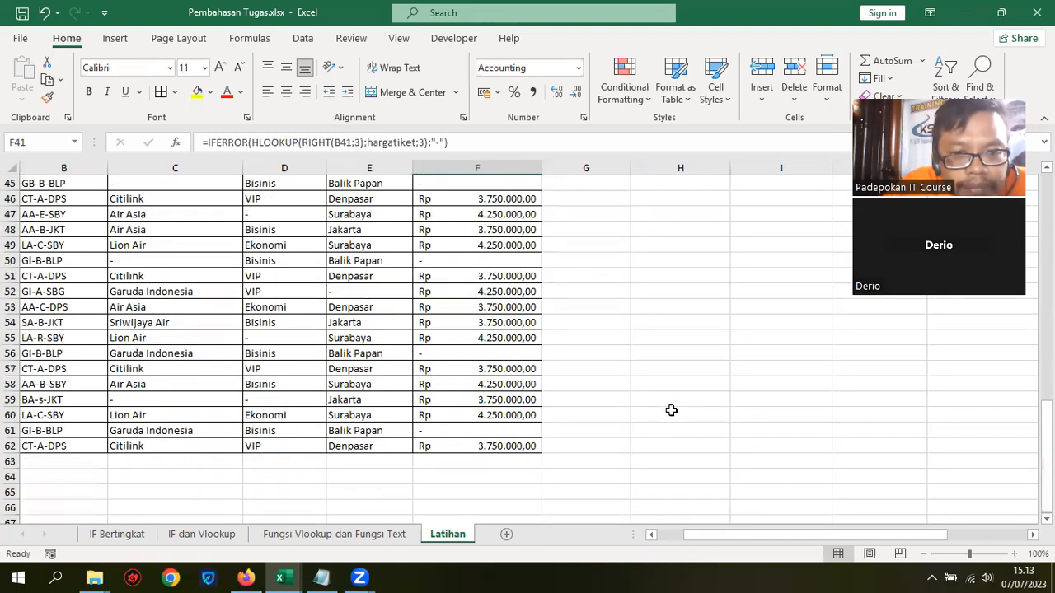
pyautogui.scroll(3, 577, 371)
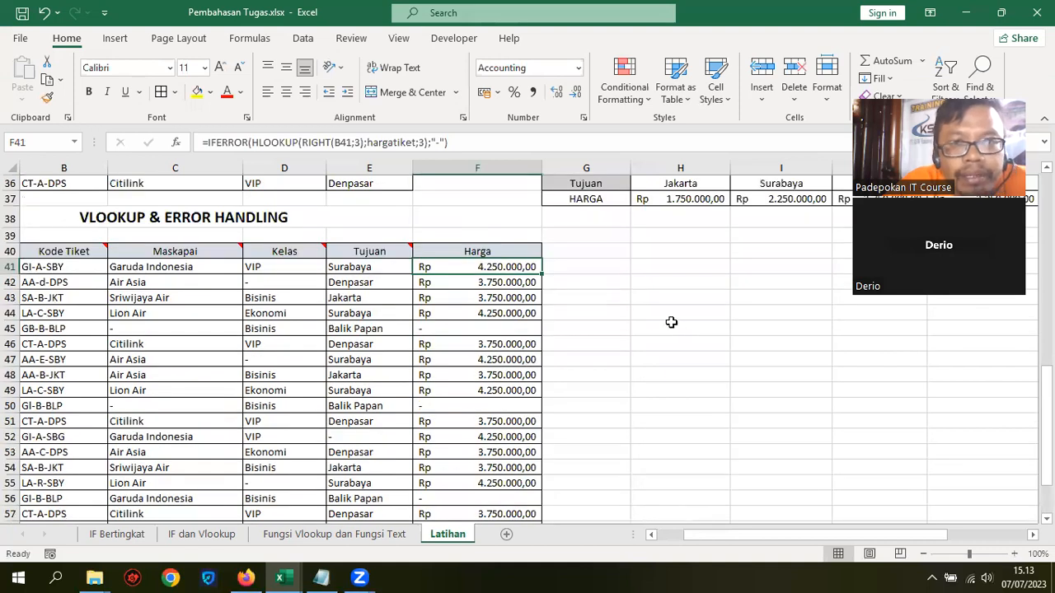
pyautogui.scroll(2, 671, 323)
pyautogui.click(584, 264)
pyautogui.click(585, 278)
pyautogui.click(595, 294)
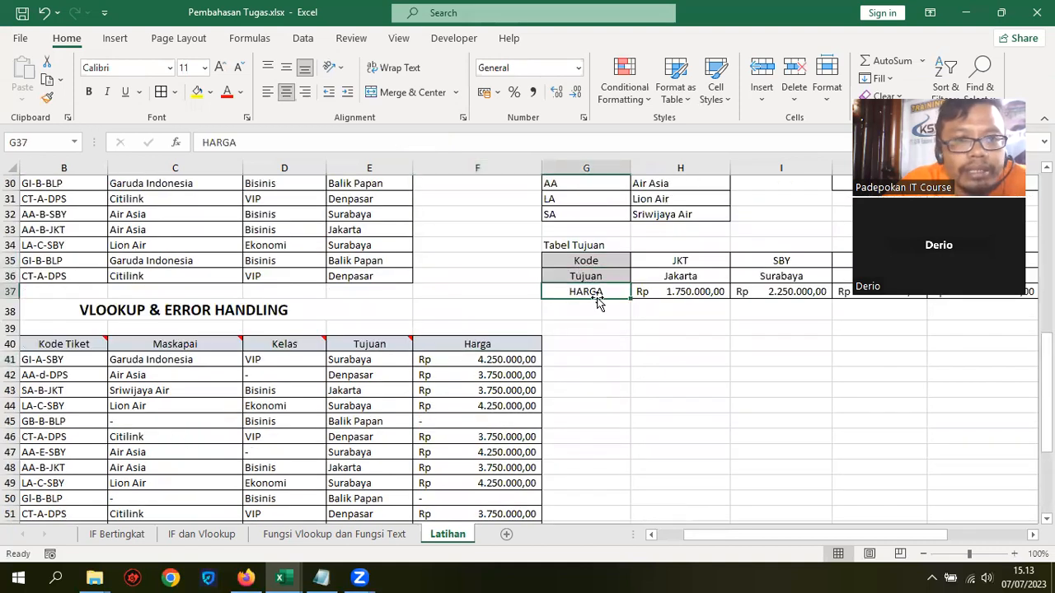
pyautogui.click(476, 363)
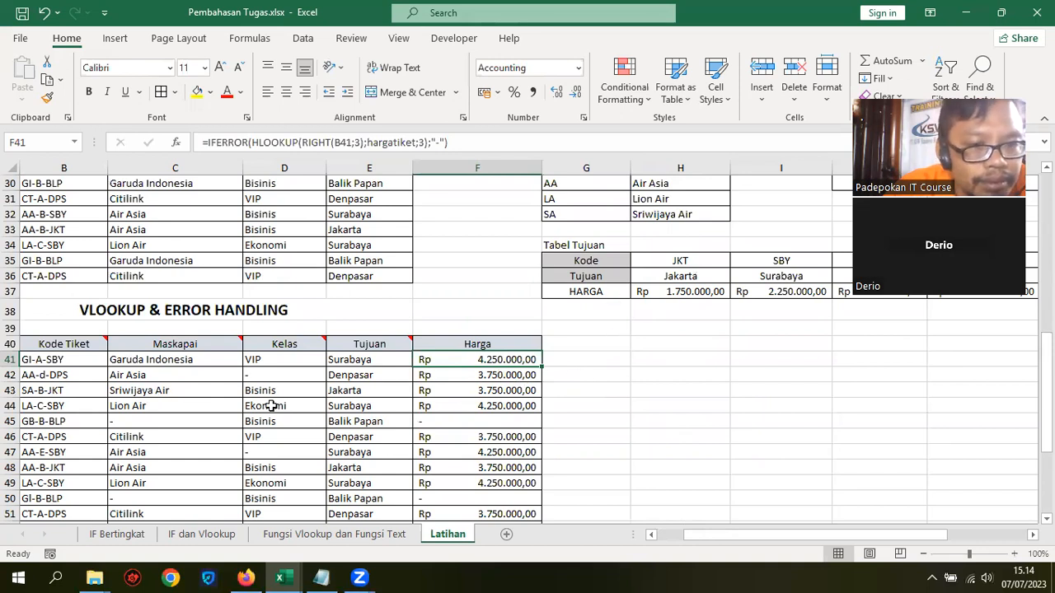
pyautogui.click(493, 379)
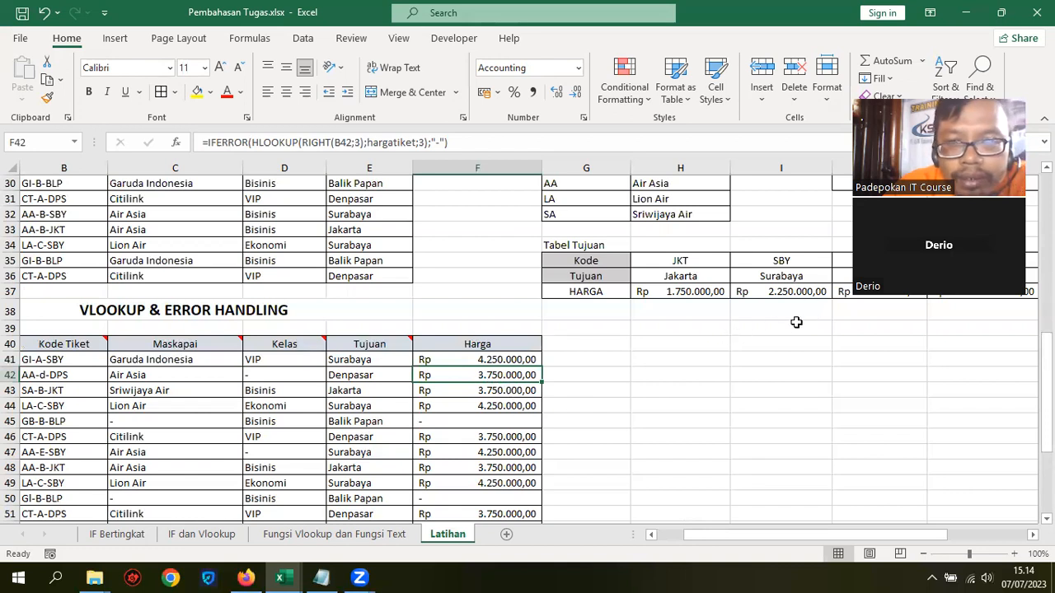
# - Add 0 as the range_lookup argument of the HLOOKUP in the F41 Harga formula, after row index 3
pyautogui.hscroll(3, 1032, 535)
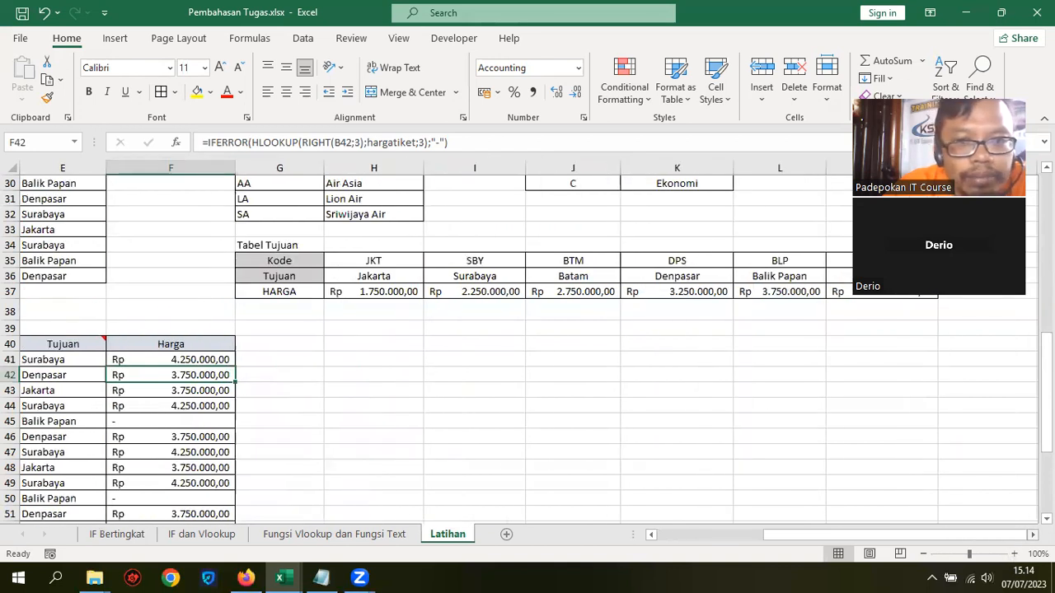
pyautogui.moveTo(913, 540); pyautogui.dragTo(843, 545)
pyautogui.click(495, 361)
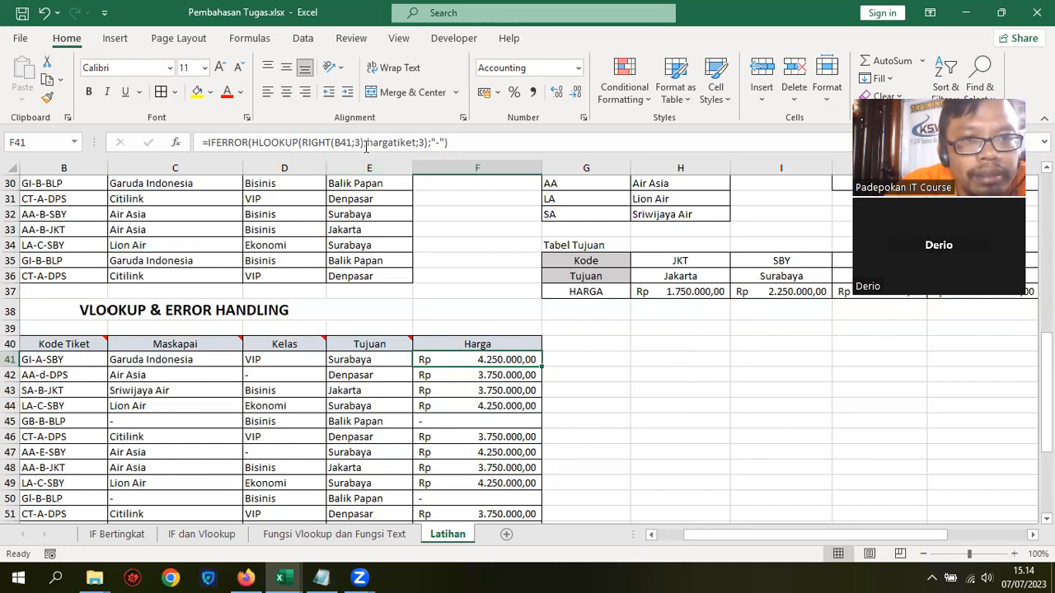
pyautogui.click(434, 143)
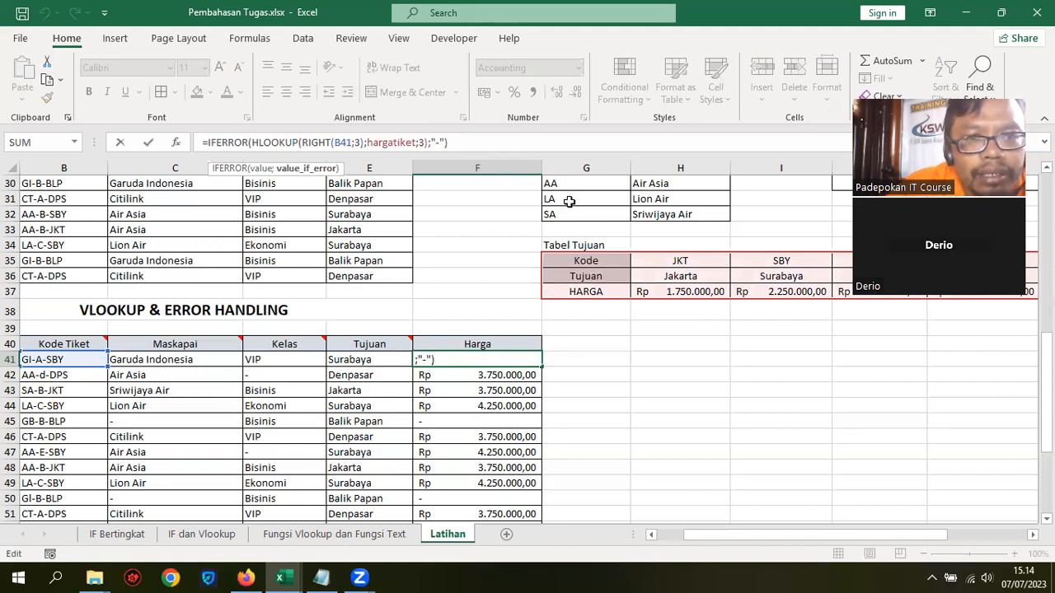
pyautogui.click(424, 143)
pyautogui.write(';0);')
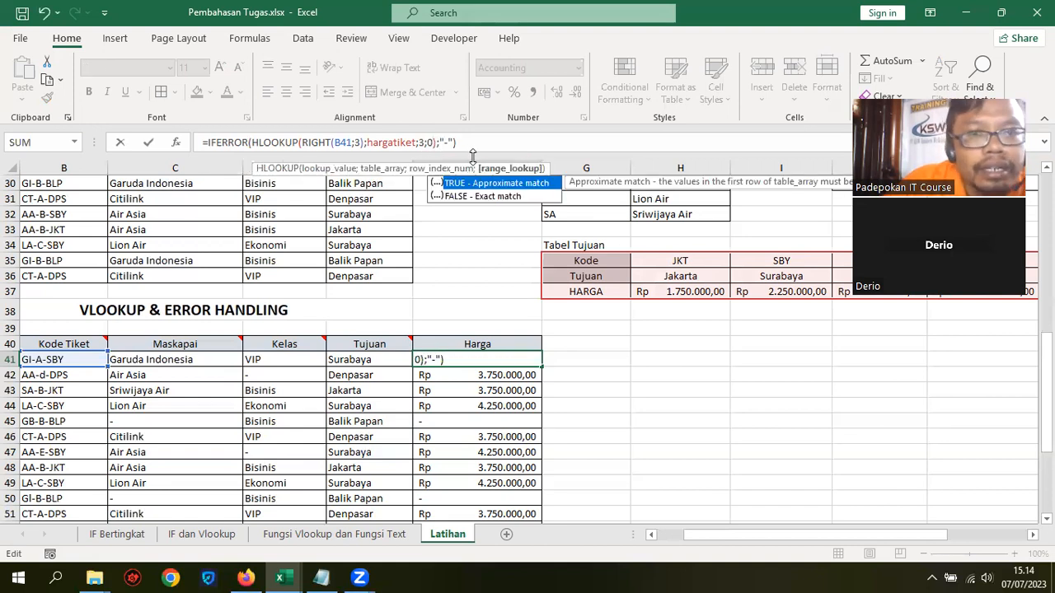
pyautogui.click(579, 149)
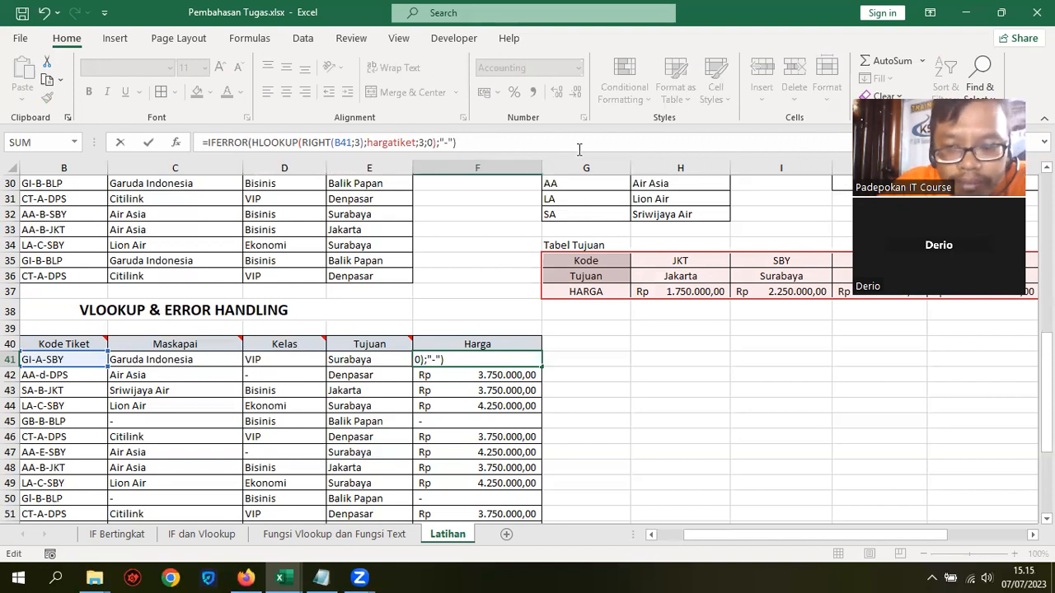
pyautogui.press('Return')
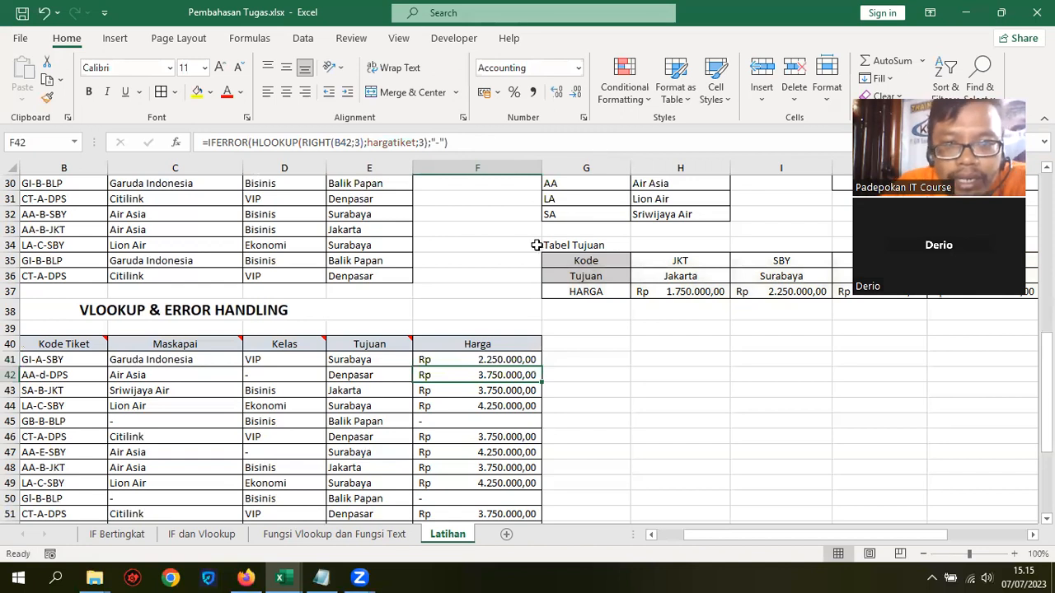
# - Fill the exact-match F41 formula down the Harga column to row 62
pyautogui.click(518, 361)
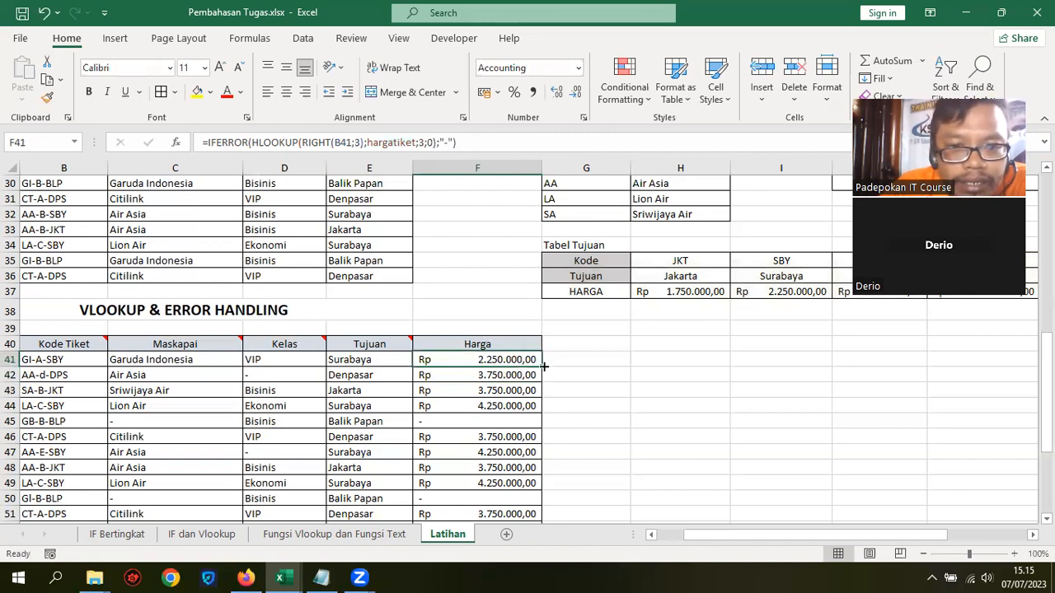
pyautogui.moveTo(540, 530)
pyautogui.mouseDown()
pyautogui.moveTo(536, 502)
pyautogui.moveTo(542, 516)
pyautogui.mouseUp()
pyautogui.scroll(2, 506, 266)
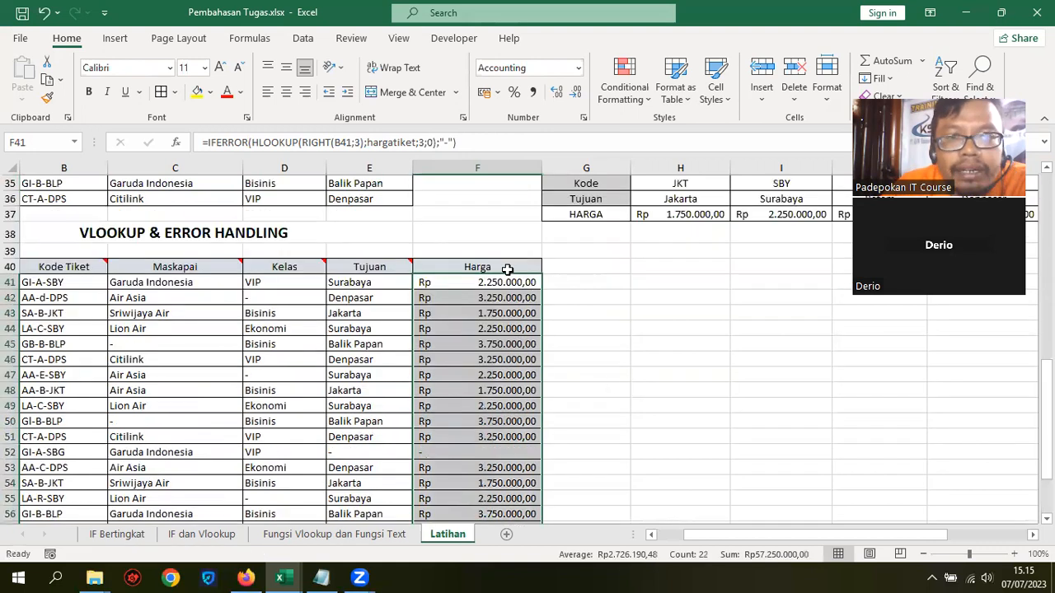
# - Check the F41 formula's range_lookup argument and compare its price with the HARGA row of Tabel Tujuan, including the Jakarta price in H37
pyautogui.click(502, 283)
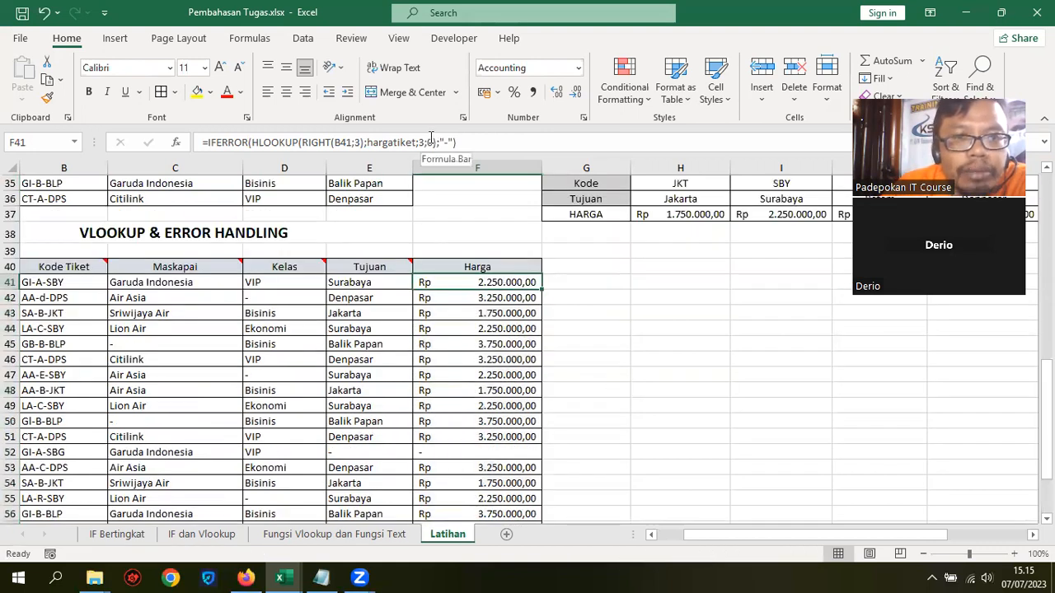
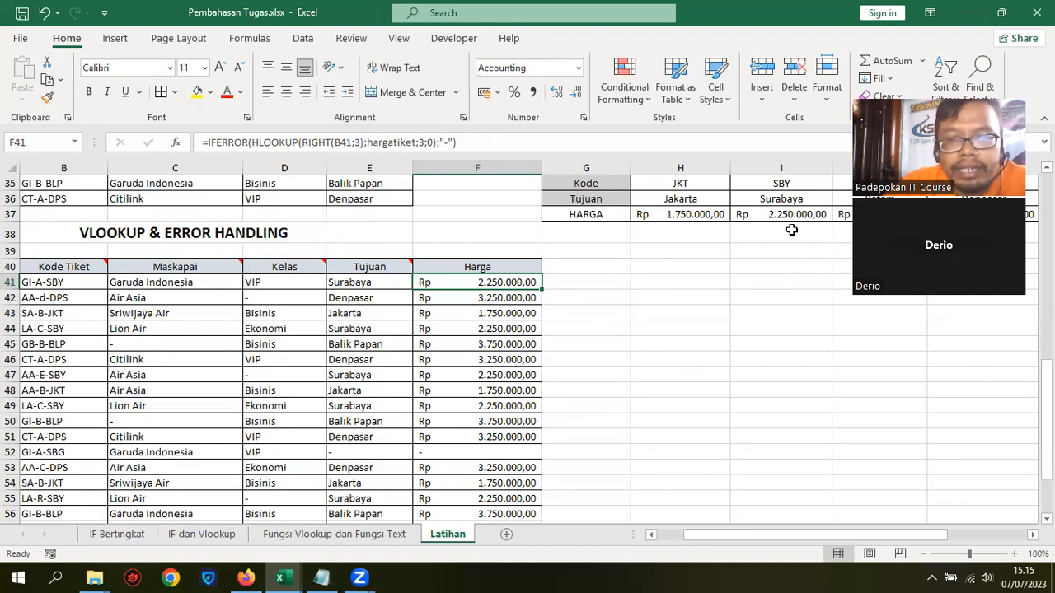
pyautogui.click(684, 215)
pyautogui.moveTo(906, 537); pyautogui.dragTo(858, 533)
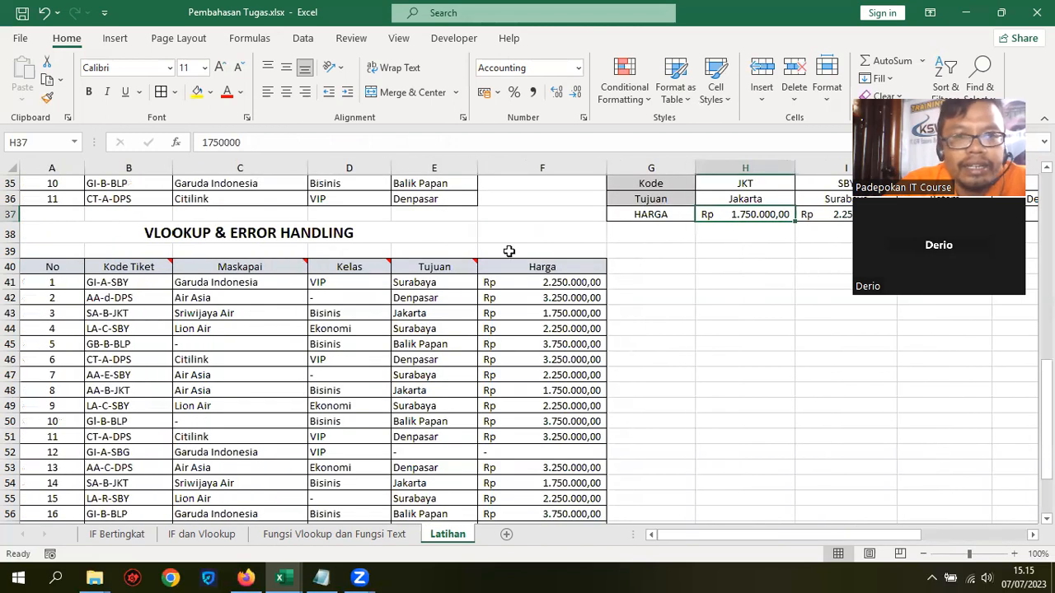
pyautogui.click(641, 315)
# - Remove the range_lookup argument 0 from the HLOOKUP in F41, leaving row index 3 as its last argument
pyautogui.click(574, 280)
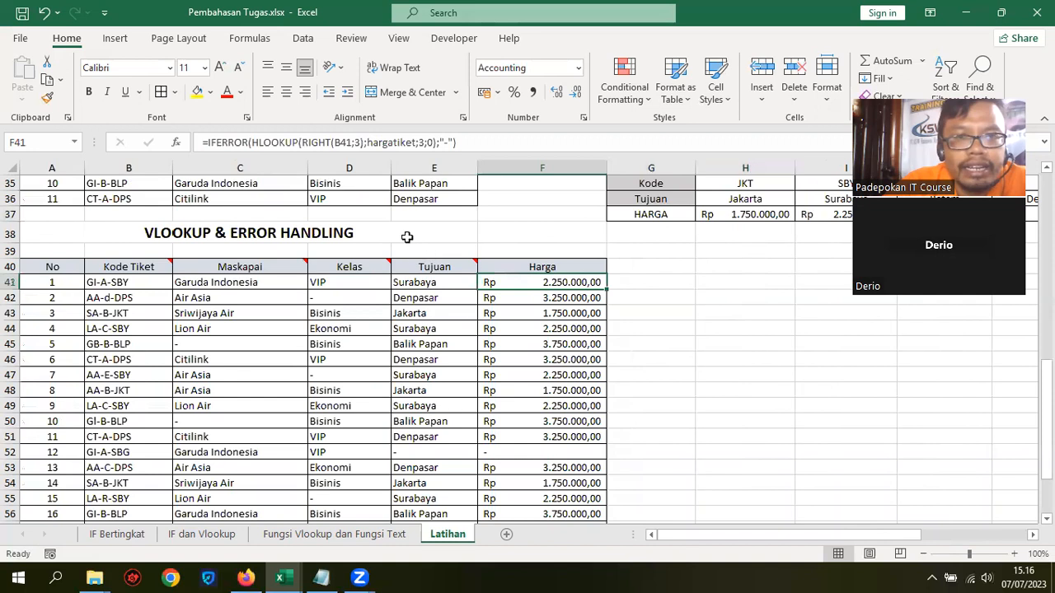
pyautogui.click(432, 142)
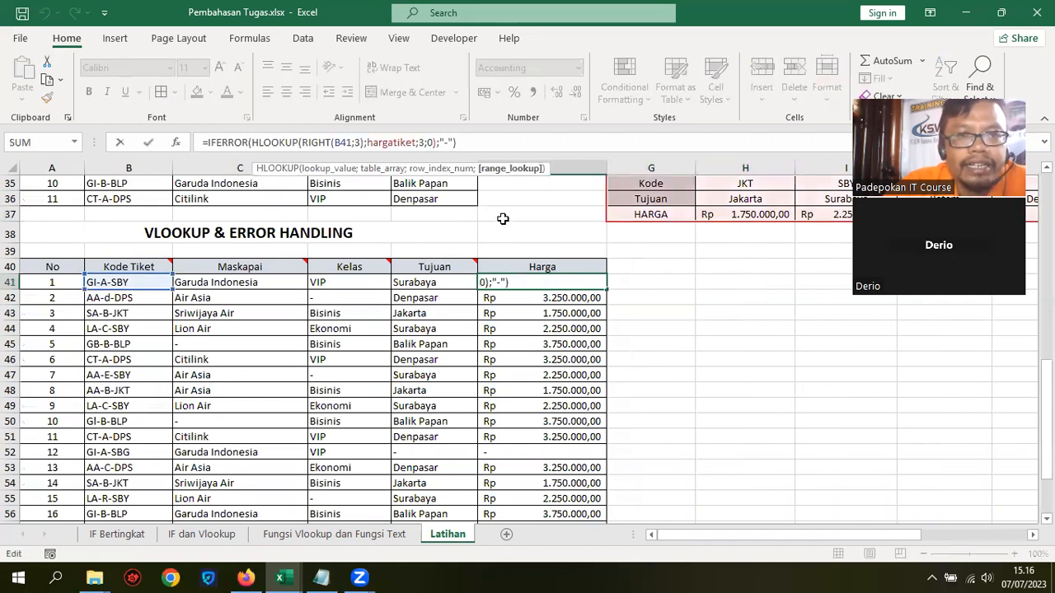
pyautogui.press('BackSpace')
pyautogui.press('BackSpace')
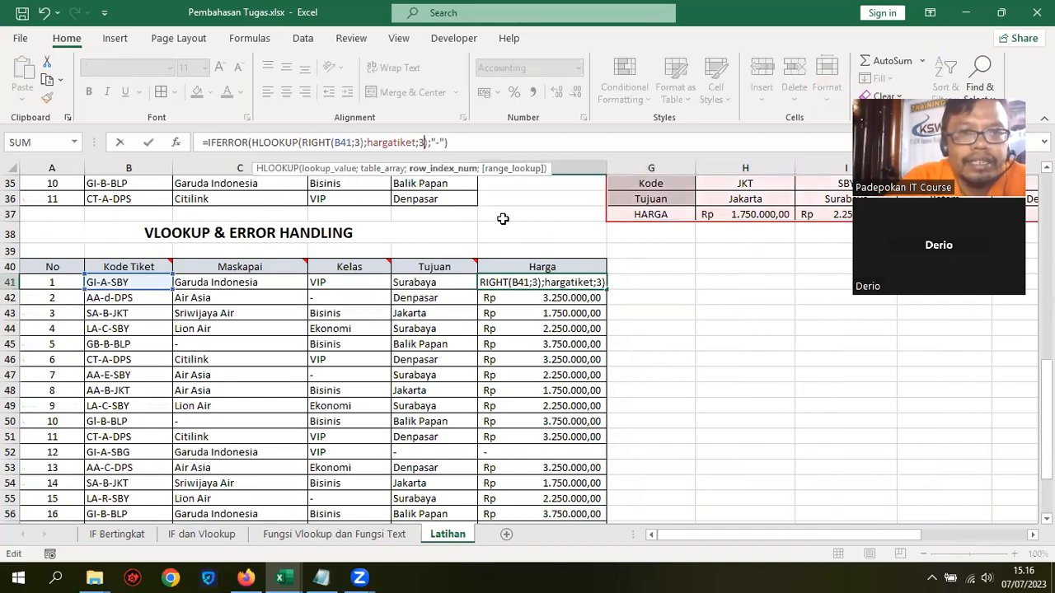
pyautogui.press('Return')
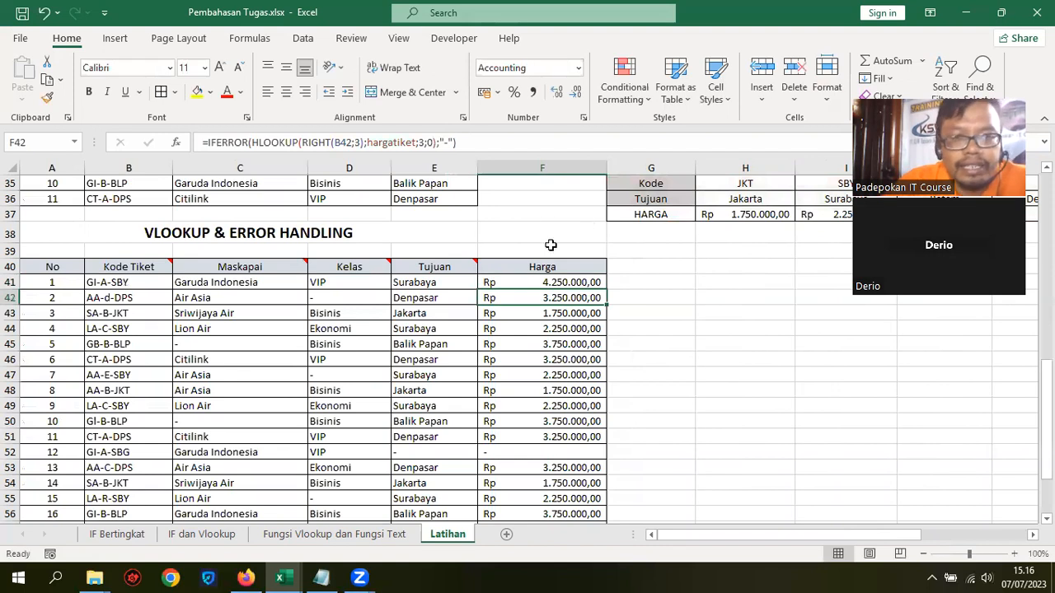
# - Compare the F41 price with Tabel Tujuan across to the MND column, and with ticket code B41 and destination E41
pyautogui.click(546, 280)
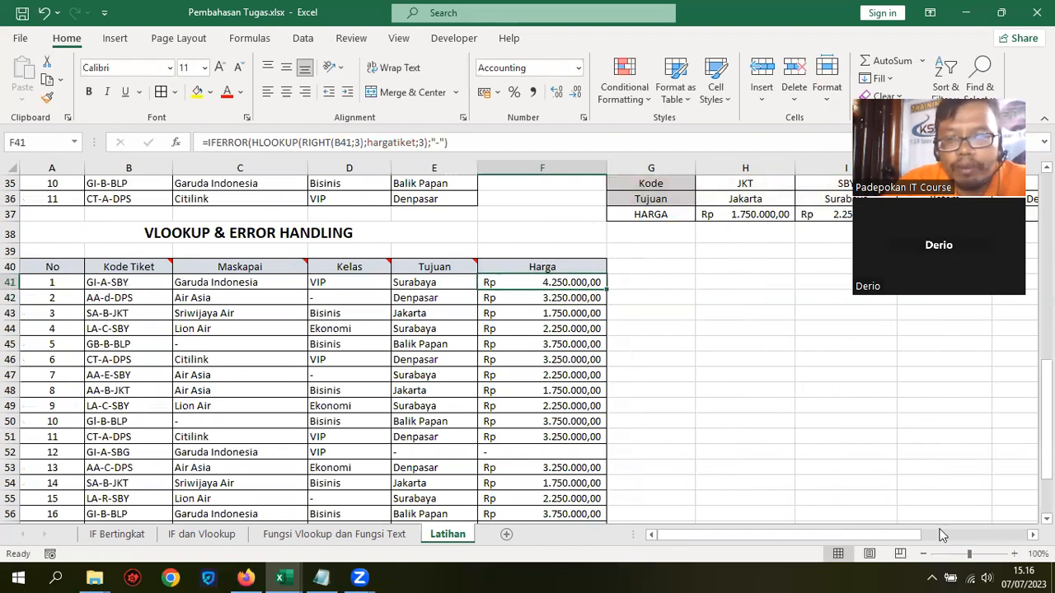
pyautogui.click(1034, 536)
pyautogui.click(1033, 536)
pyautogui.click(1034, 536)
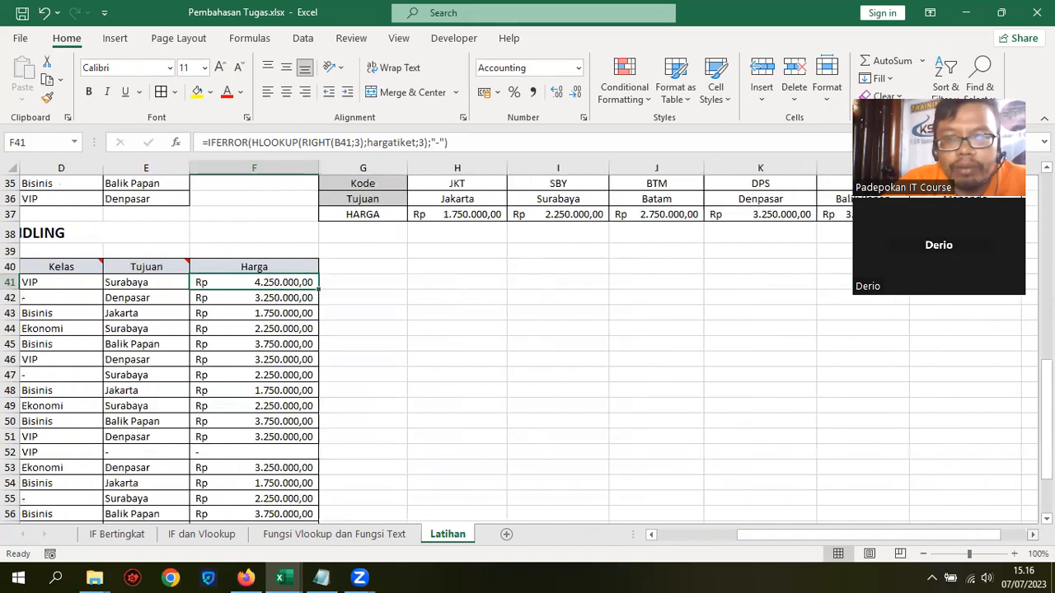
pyautogui.click(1034, 536)
pyautogui.click(1034, 536)
pyautogui.click(1033, 536)
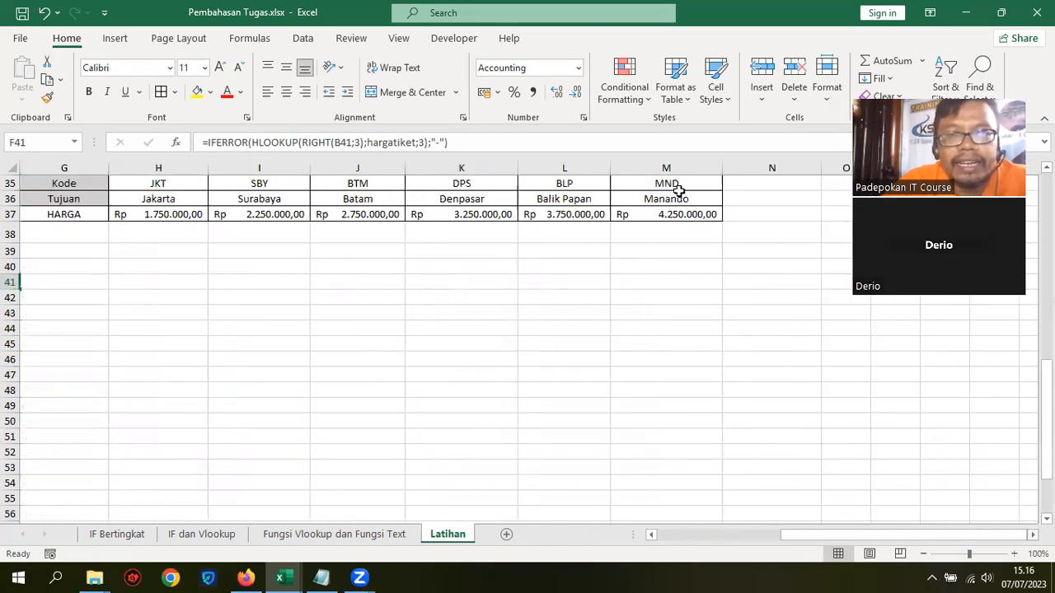
pyautogui.moveTo(848, 536); pyautogui.dragTo(754, 546)
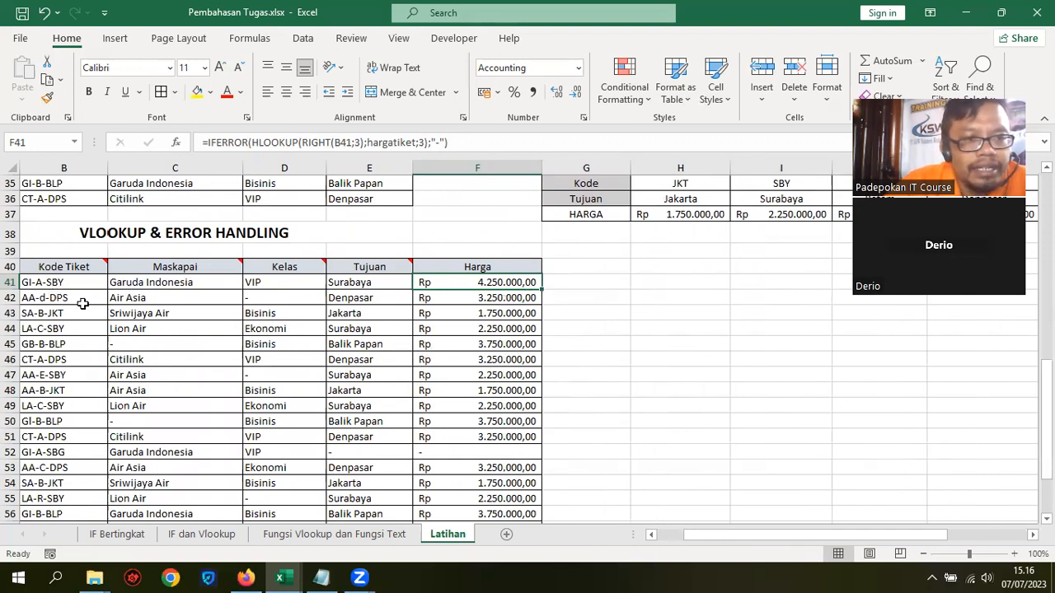
pyautogui.click(62, 285)
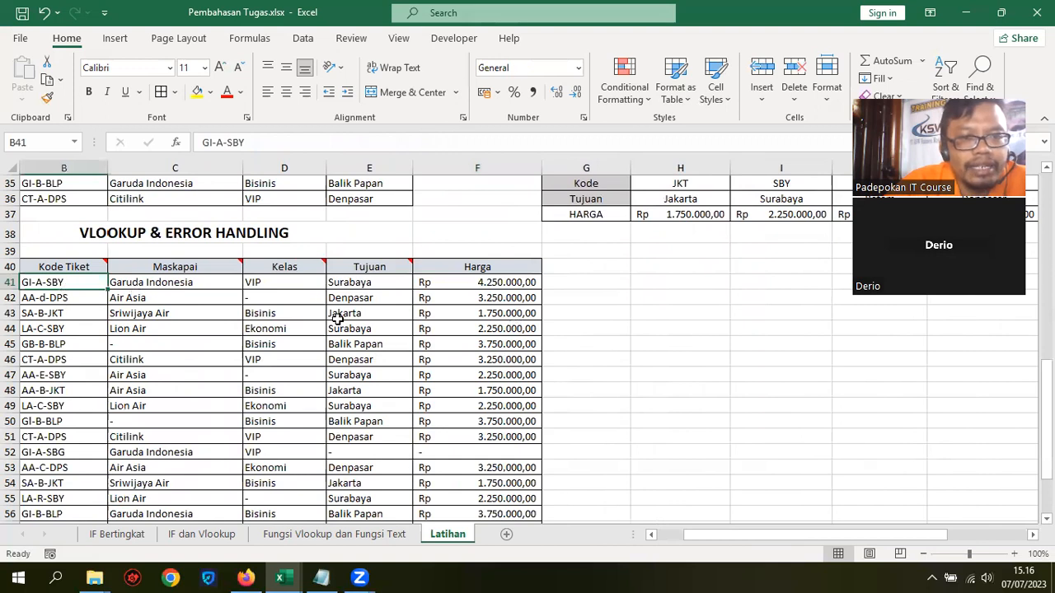
pyautogui.click(352, 284)
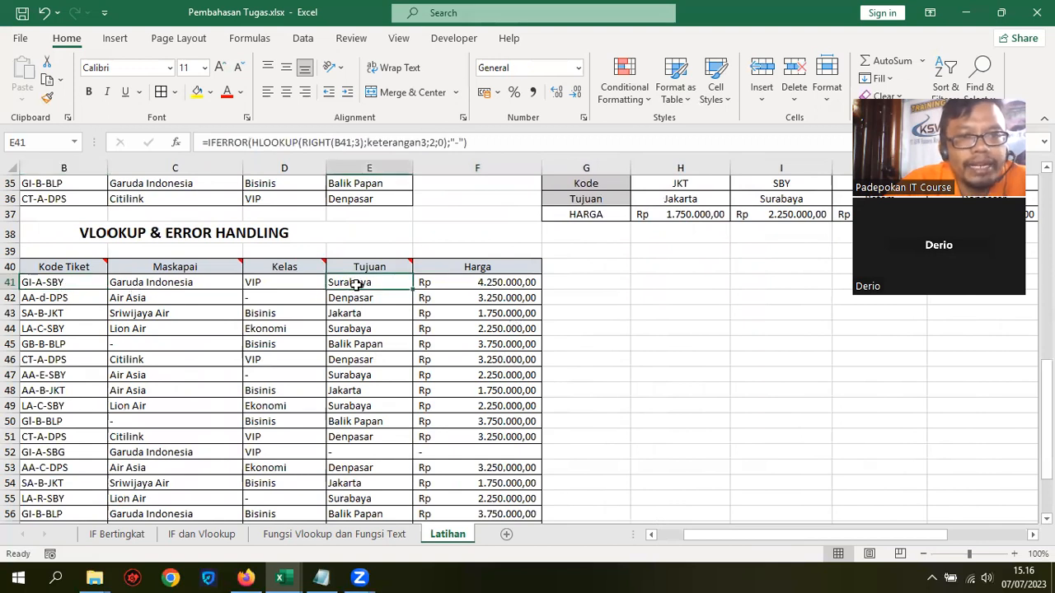
pyautogui.click(490, 283)
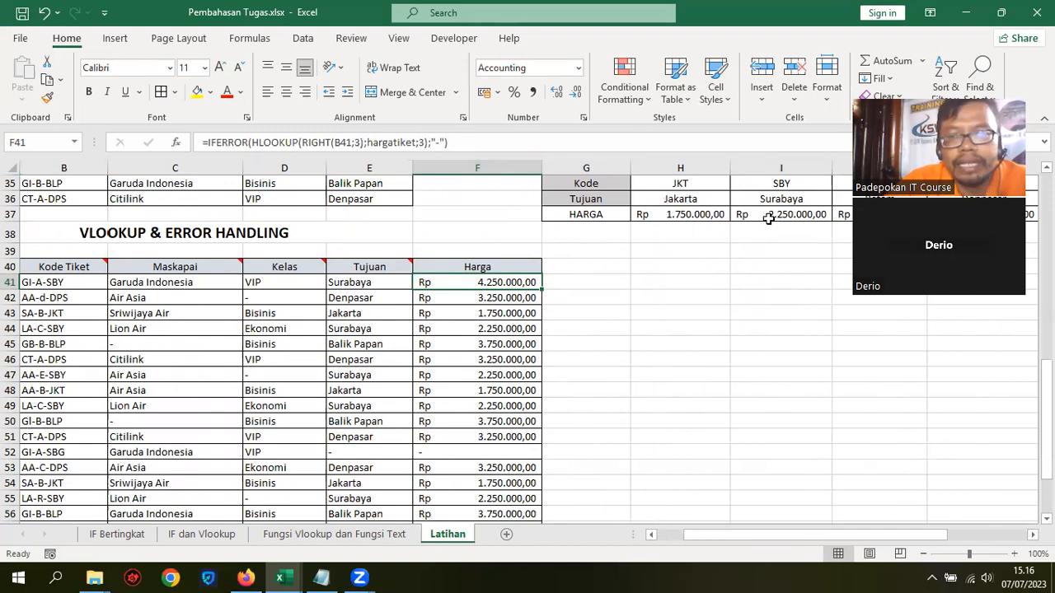
# - Restore the exact-match argument 0 after row index 3 in the F41 HLOOKUP formula
pyautogui.click(425, 141)
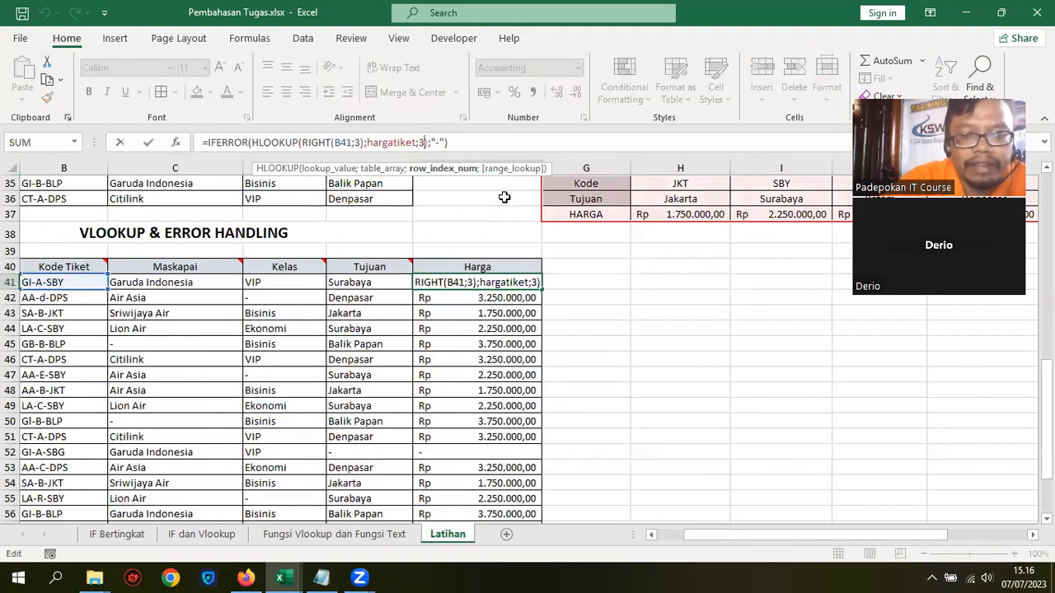
pyautogui.write(';0')
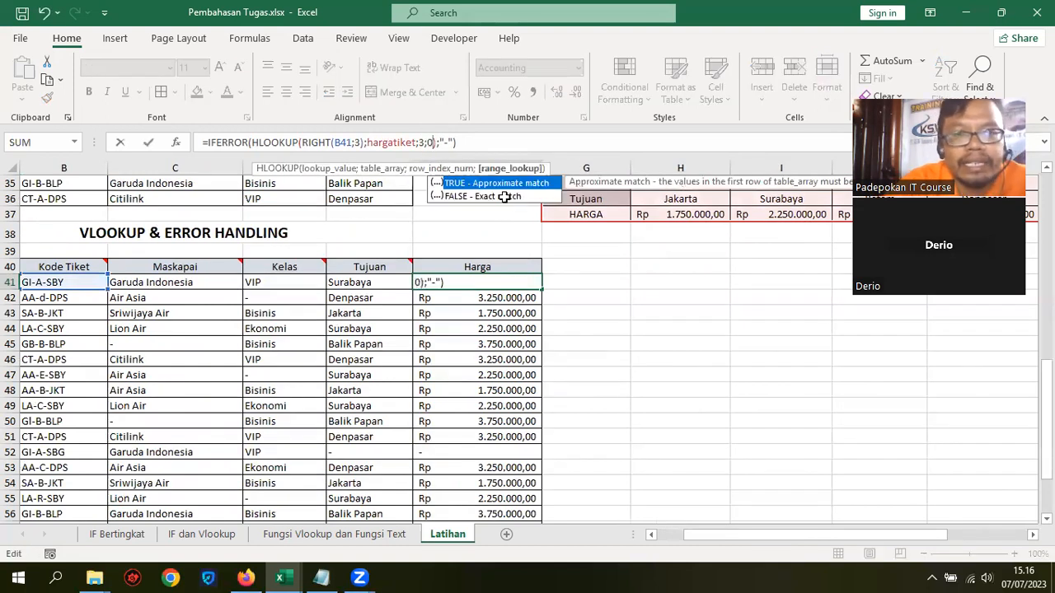
pyautogui.write(')')
pyautogui.press('Right')
pyautogui.press('Right')
pyautogui.press('Right')
pyautogui.press('Return')
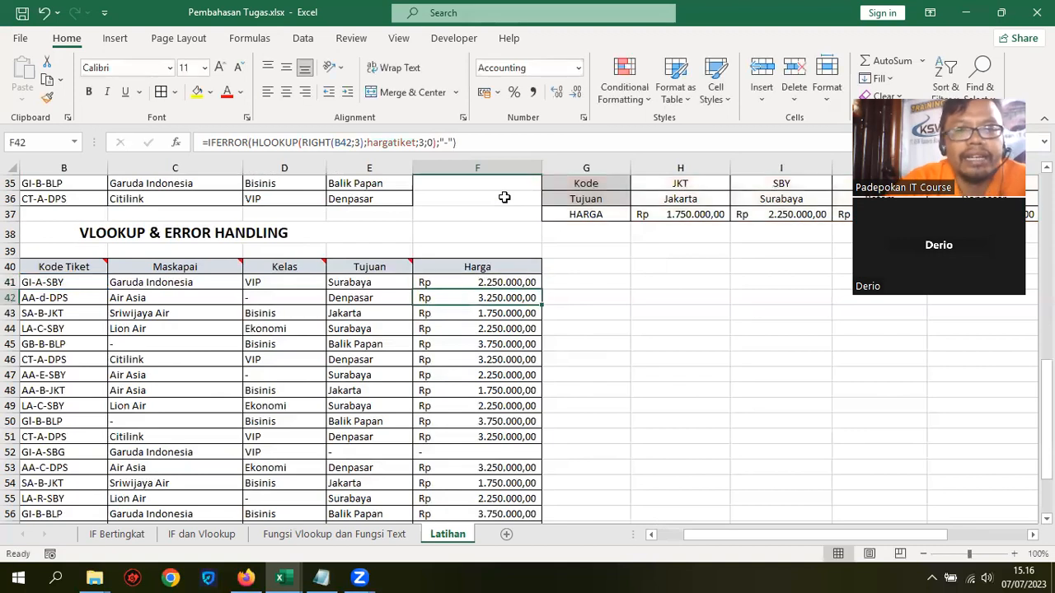
# - Refill the corrected F41 formula down through F62
pyautogui.click(500, 282)
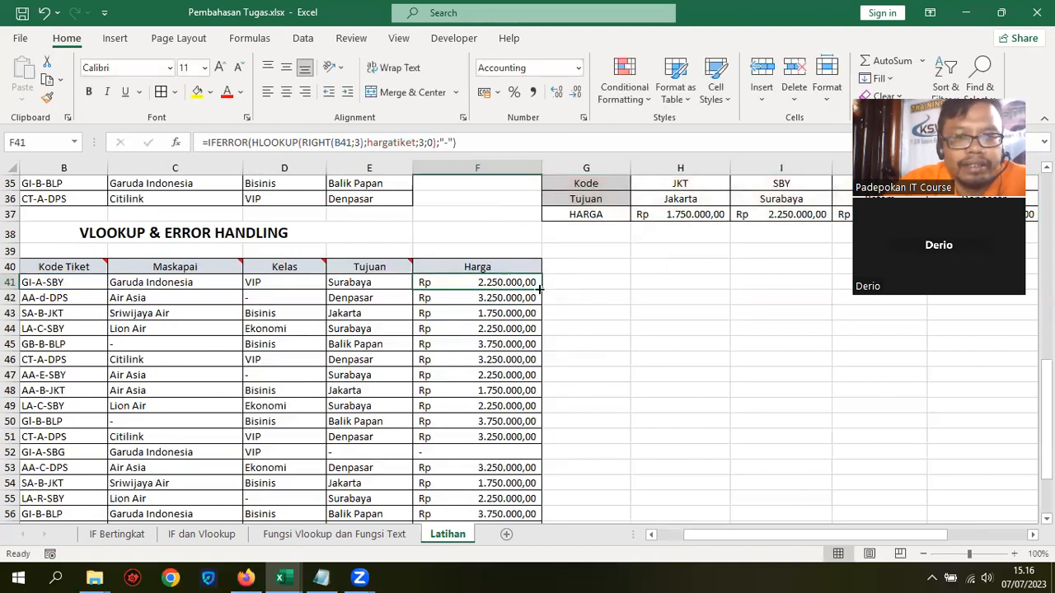
pyautogui.moveTo(546, 323); pyautogui.dragTo(540, 502)
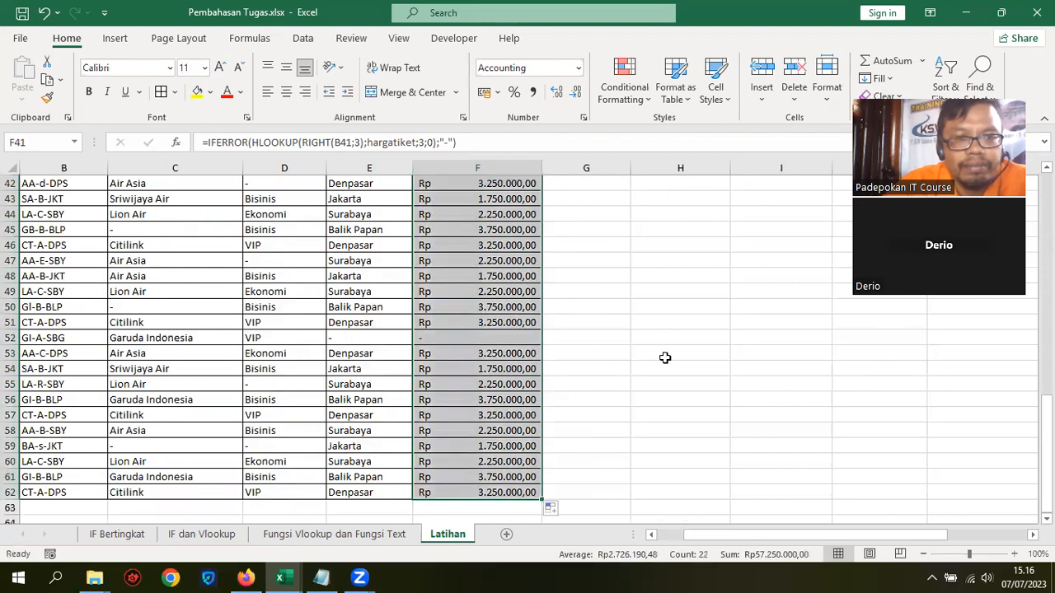
pyautogui.scroll(2, 630, 275)
# - Review the HLOOKUP arguments in F41 and the refilled prices in the Harga column
pyautogui.click(554, 272)
pyautogui.click(516, 267)
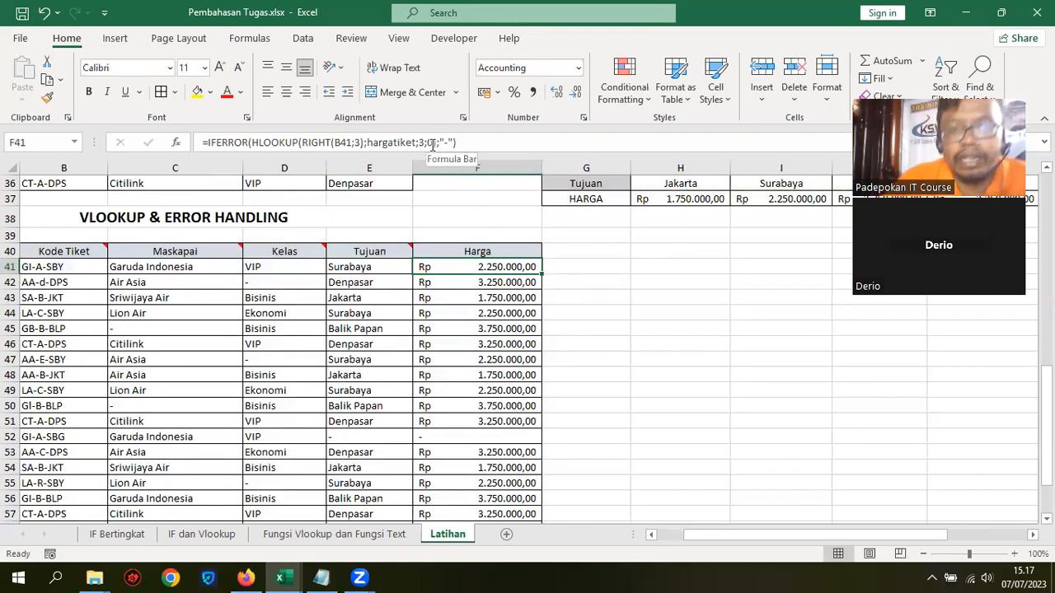
pyautogui.click(652, 299)
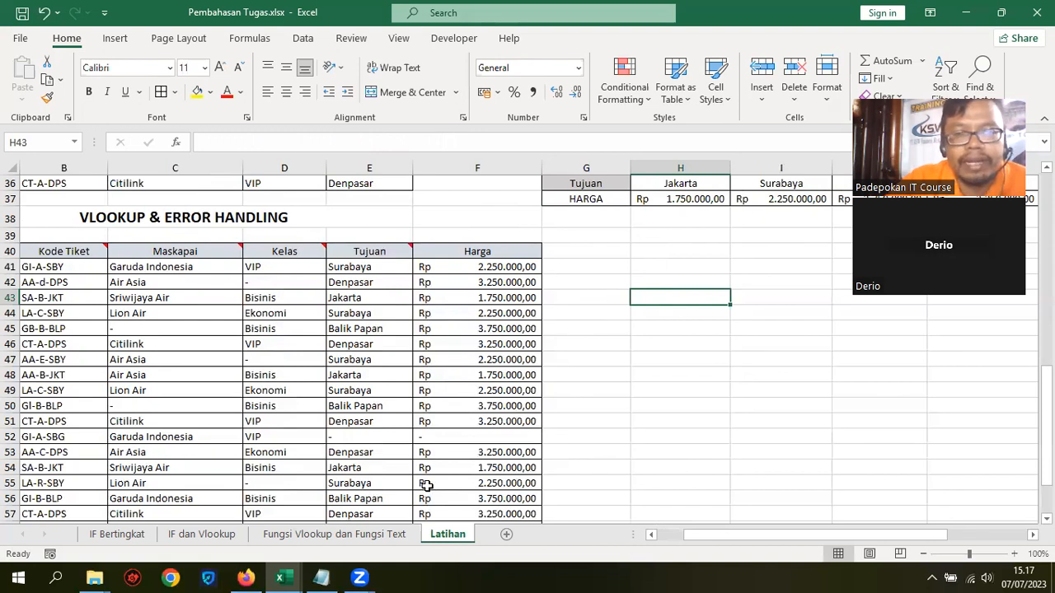
pyautogui.click(758, 350)
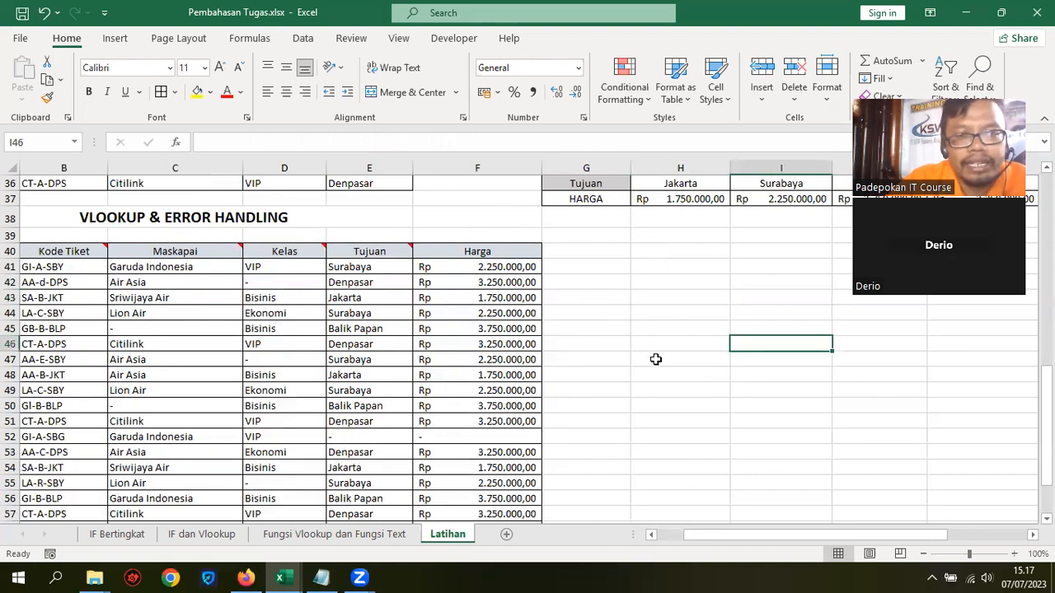
pyautogui.scroll(-1, 656, 355)
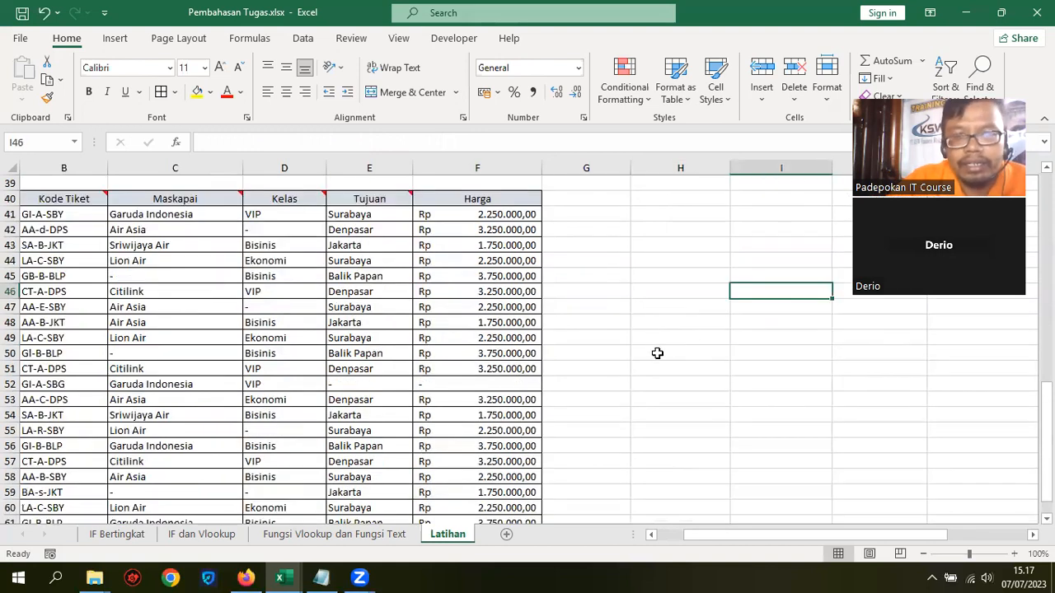